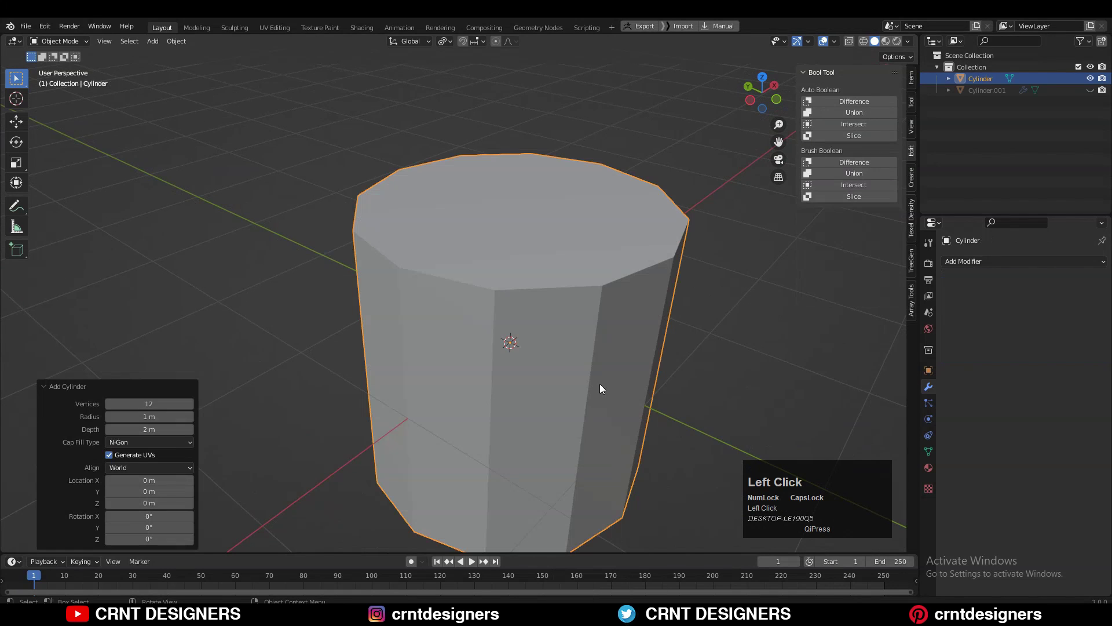
# Set the new cylinder's vertex count to 6 so it forms a hexagonal prism.
pyautogui.click(158, 403)
pyautogui.write('6')
pyautogui.click(91, 415)
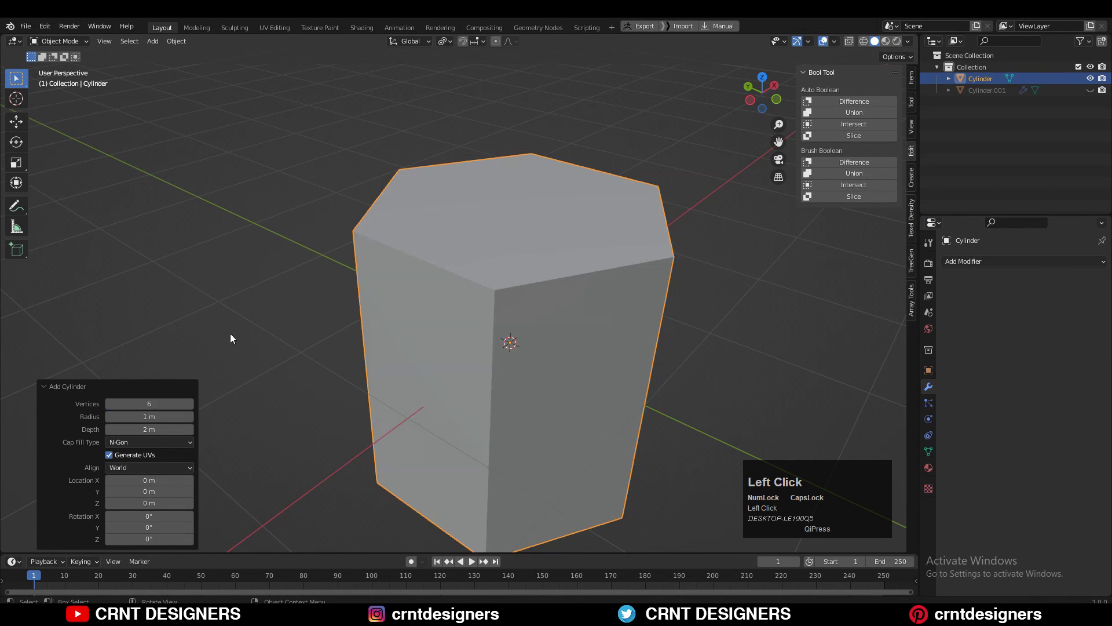
# In the front view, scale the hexagonal prism along Z to 0.3.
pyautogui.click(750, 100)
pyautogui.moveTo(763, 96); pyautogui.dragTo(749, 93)
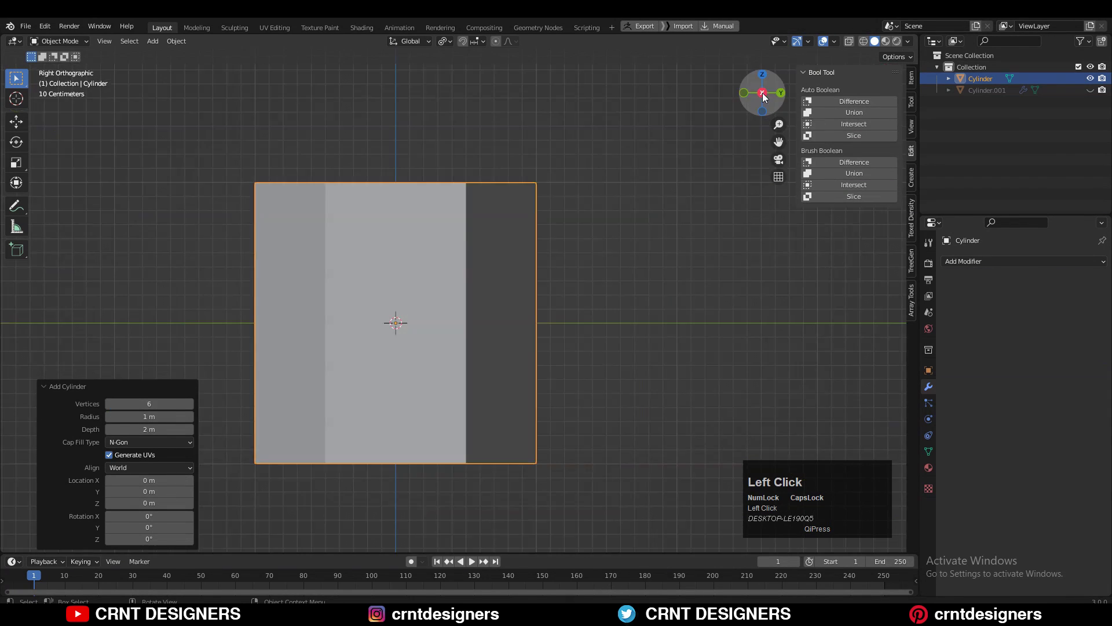
pyautogui.click(749, 93)
pyautogui.keyDown('shift'); pyautogui.moveTo(524, 296); pyautogui.dragTo(575, 271, button='middle'); pyautogui.keyUp('shift')
pyautogui.click(533, 301)
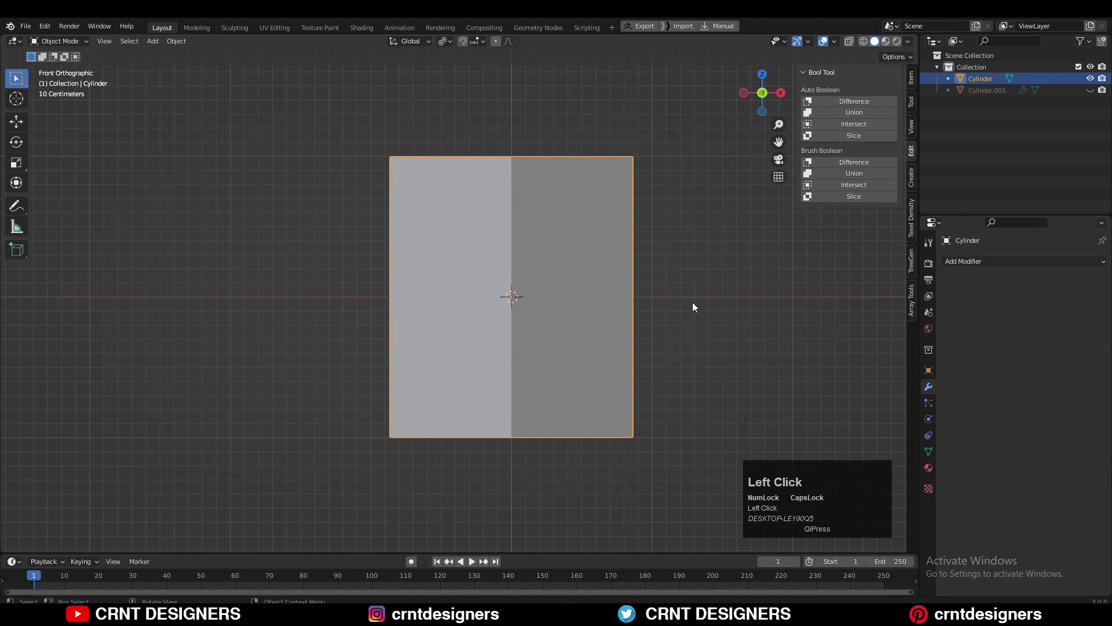
pyautogui.press('s')
pyautogui.press('z')
pyautogui.keyDown('ctrl'); pyautogui.click(579, 297); pyautogui.keyUp('ctrl')
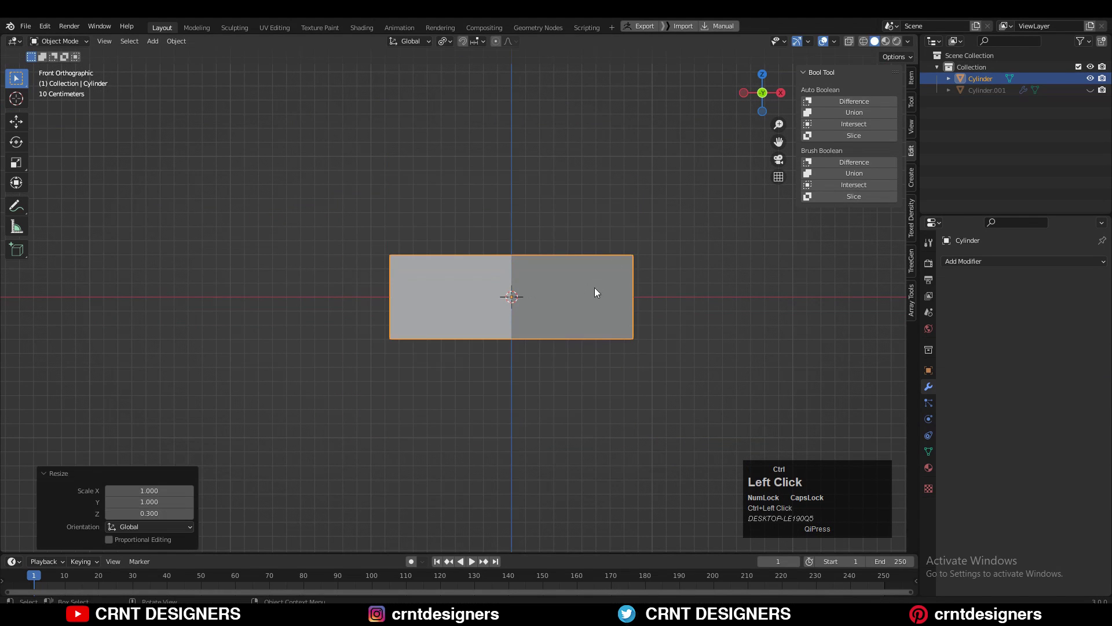
# In the top view, add a second mesh cylinder with 12 vertices at the origin.
pyautogui.moveTo(500, 181); pyautogui.dragTo(625, 259, button='middle')
pyautogui.click(714, 158)
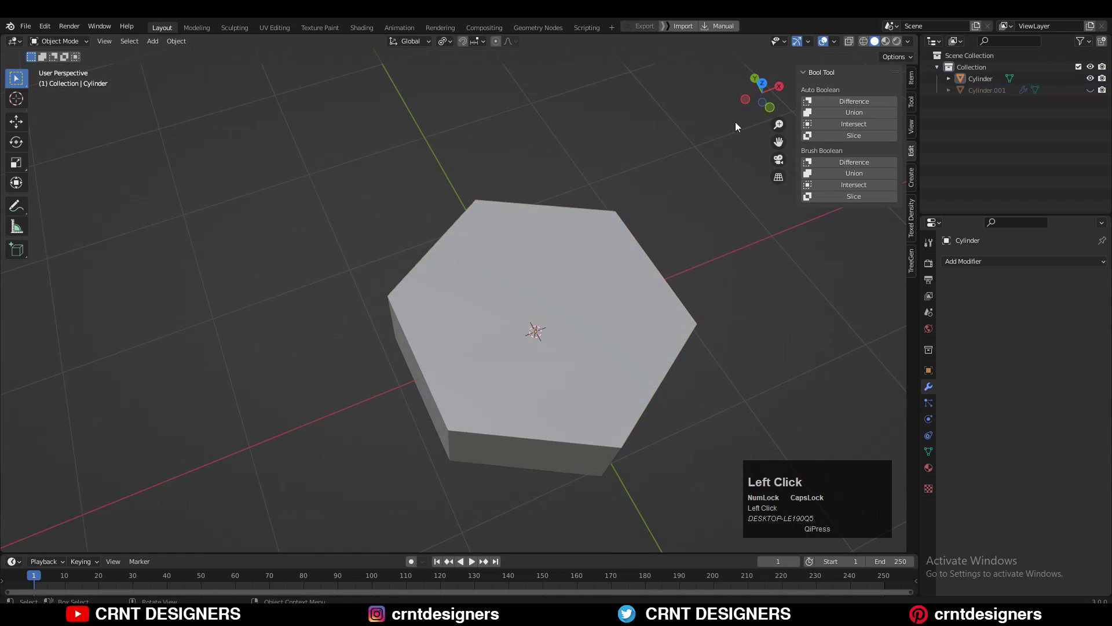
pyautogui.click(763, 77)
pyautogui.hotkey('shift', 'a')
pyautogui.moveTo(534, 257)
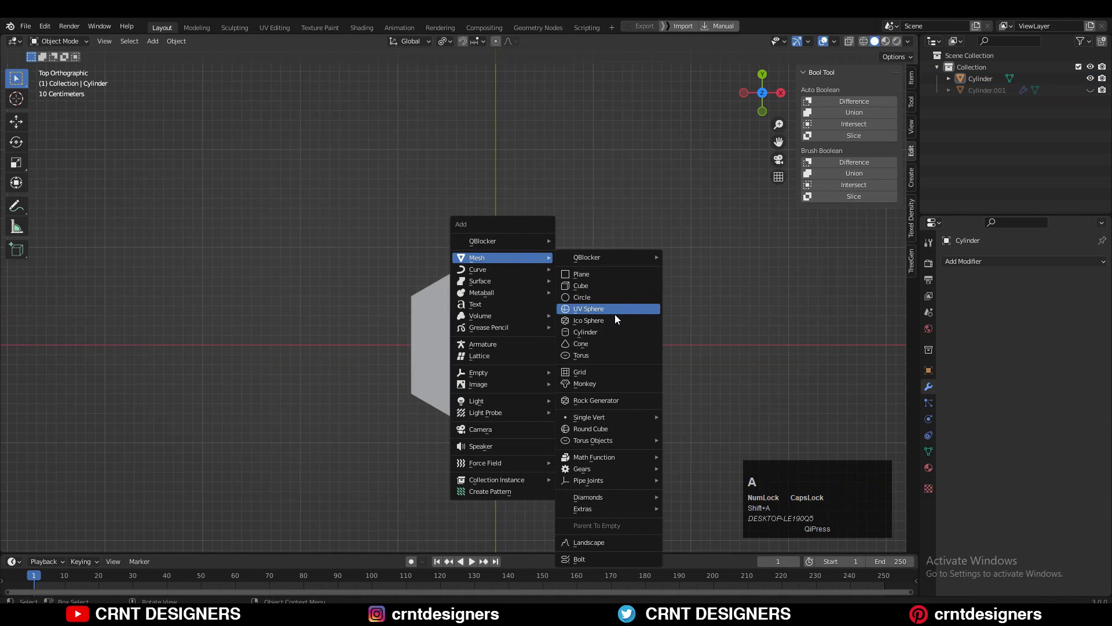
pyautogui.click(604, 328)
pyautogui.click(131, 404)
pyautogui.write('12')
pyautogui.click(293, 348)
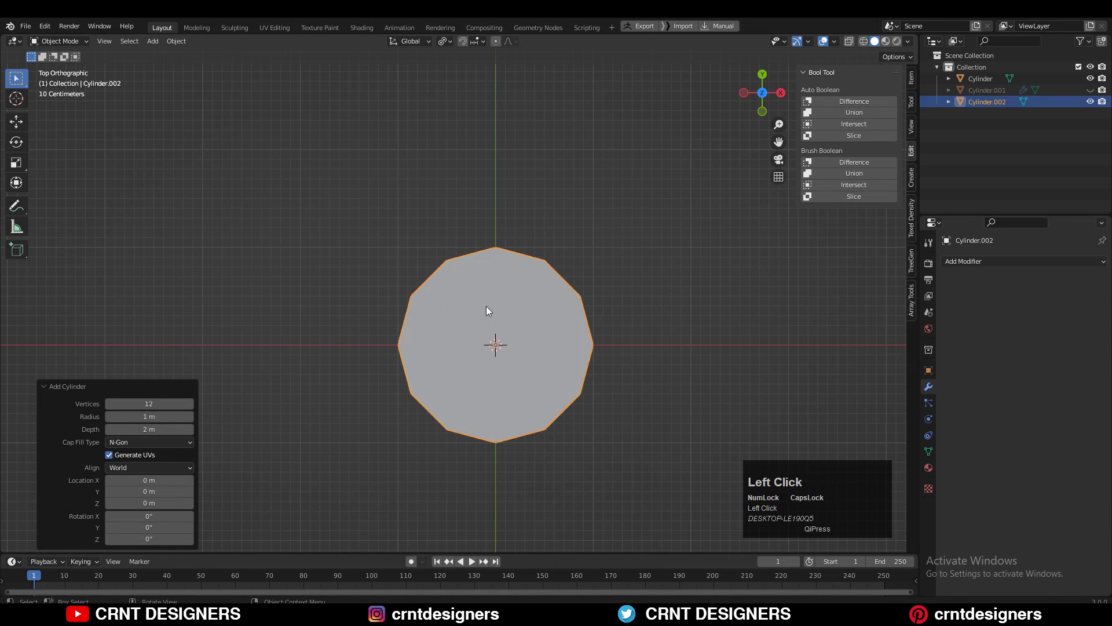
# Scale the 12-sided cylinder uniformly to 0.2.
pyautogui.keyDown('shift'); pyautogui.moveTo(658, 284); pyautogui.dragTo(623, 281, button='middle'); pyautogui.keyUp('shift')
pyautogui.press('s')
pyautogui.keyDown('ctrl'); pyautogui.click(502, 339); pyautogui.keyUp('ctrl')
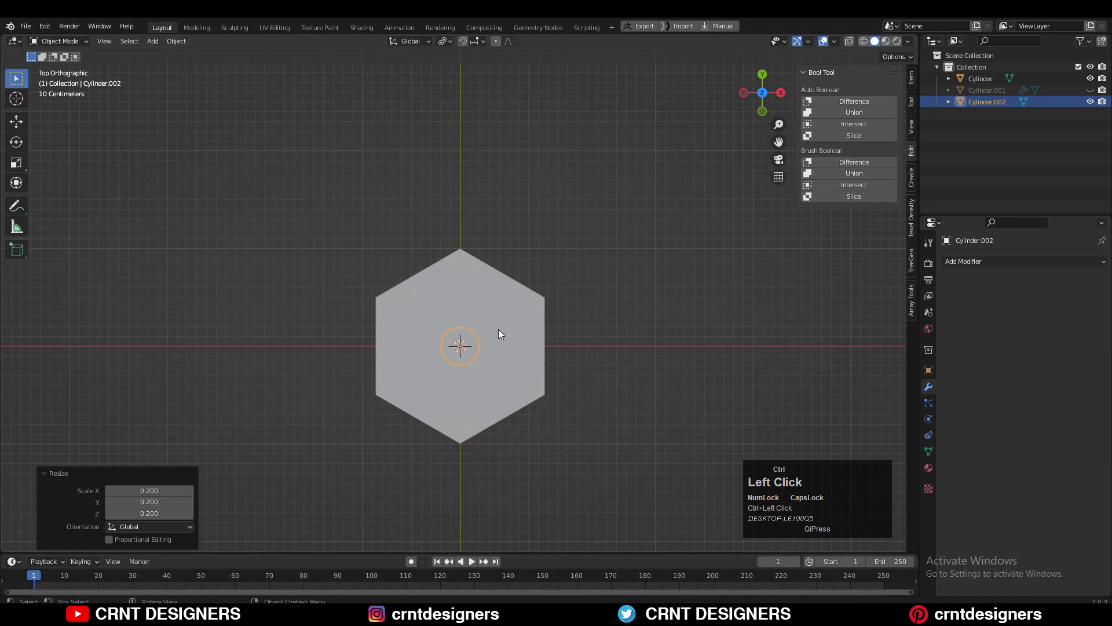
# Move the small cylinder along Y onto the hexagon's +Y corner and scale it to 0.7.
pyautogui.click(16, 121)
pyautogui.scroll(3, 454, 248)
pyautogui.moveTo(460, 336); pyautogui.dragTo(517, 162)
pyautogui.scroll(3, 517, 162)
pyautogui.scroll(-2, 564, 266)
pyautogui.scroll(2, 609, 191)
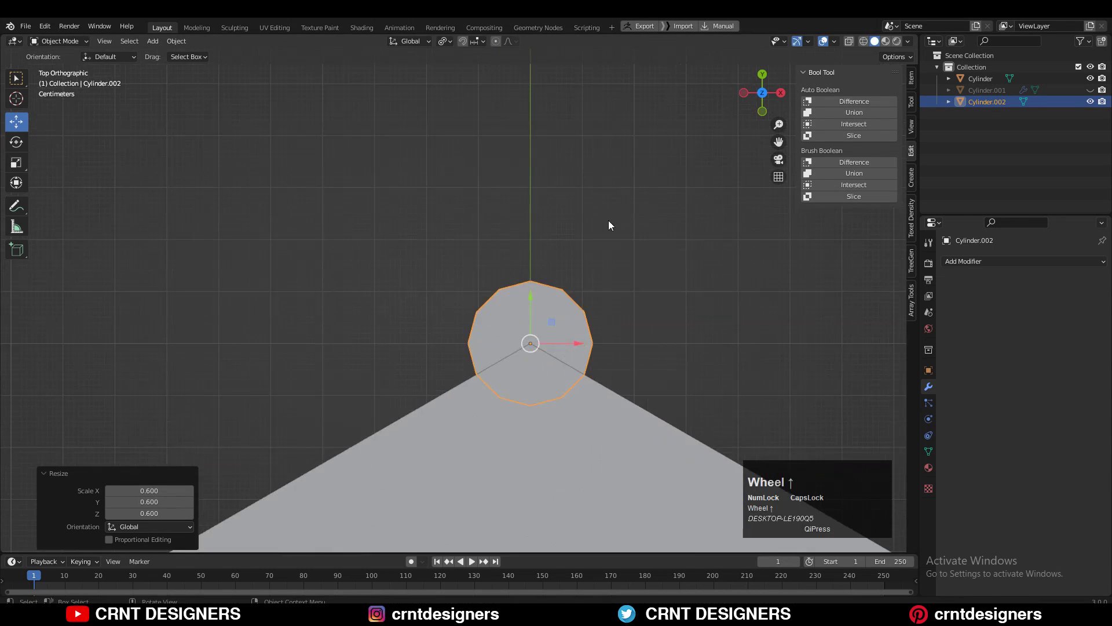
pyautogui.hotkey('ctrl', 'z')
pyautogui.press('s')
pyautogui.click(557, 286)
# In the side view, scale the corner cylinder along Z by 2.1 to match the hexagonal prism's height.
pyautogui.scroll(-4, 555, 287)
pyautogui.keyDown('shift'); pyautogui.moveTo(555, 287); pyautogui.dragTo(752, 106, button='middle'); pyautogui.keyUp('shift')
pyautogui.click(752, 106)
pyautogui.scroll(3, 454, 305)
pyautogui.press('s')
pyautogui.press('z')
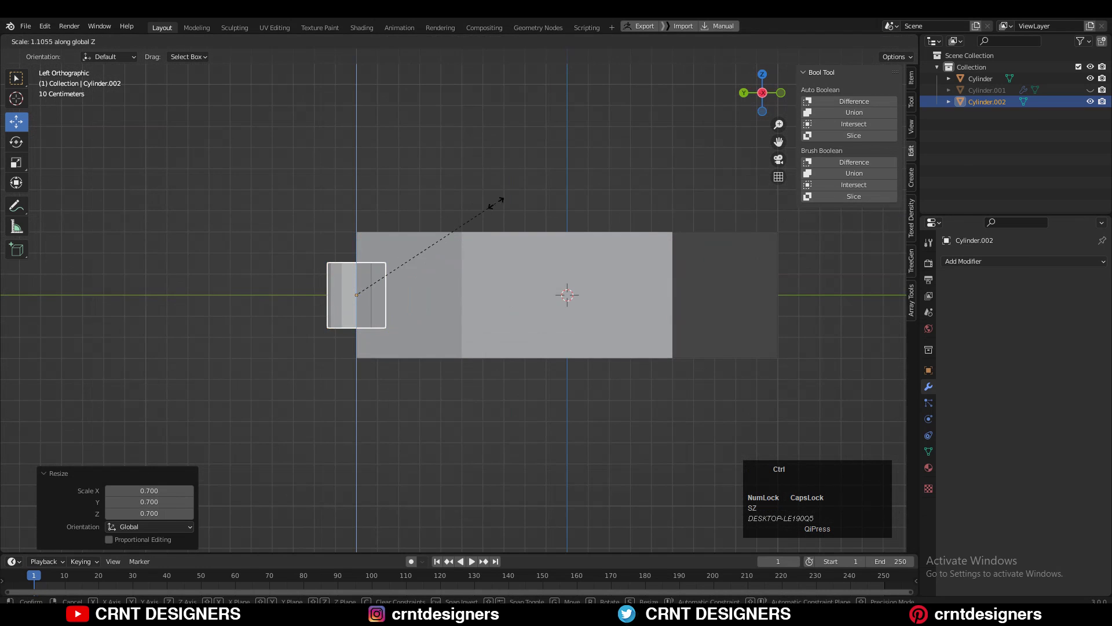
pyautogui.press('ctrl')
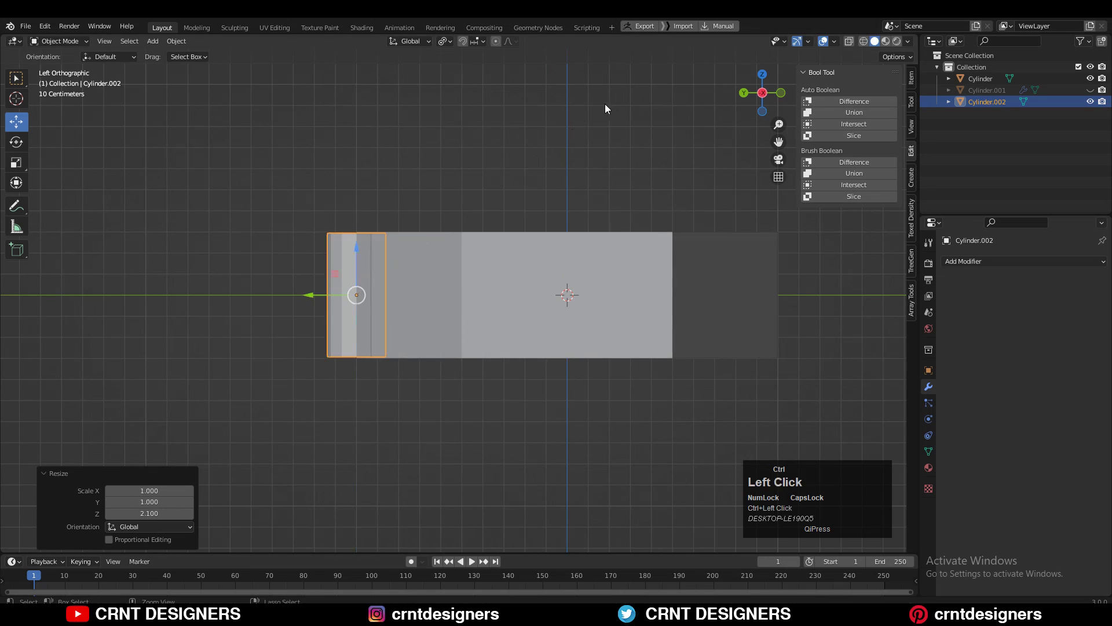
pyautogui.click(606, 109)
# Duplicate the corner cylinder in place and rotate the copy around the 3D cursor onto the adjacent hexagon corner.
pyautogui.moveTo(606, 108); pyautogui.dragTo(436, 241, button='middle')
pyautogui.click(757, 109)
pyautogui.keyDown('shift'); pyautogui.moveTo(571, 269); pyautogui.dragTo(565, 219, button='middle'); pyautogui.keyUp('shift')
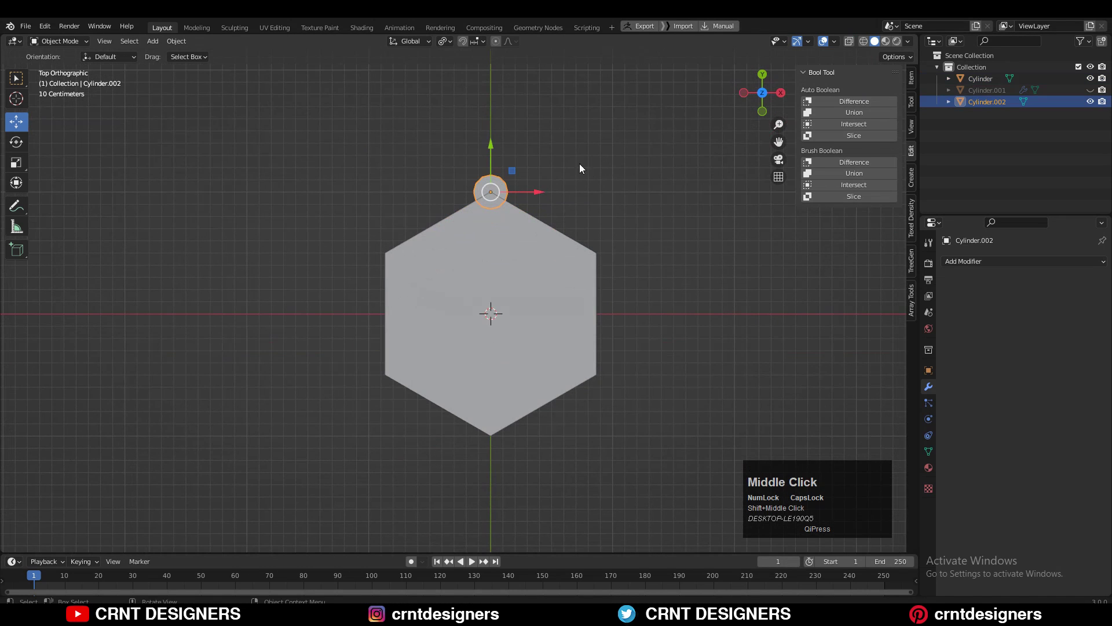
pyautogui.hotkey('shift', 'd')
pyautogui.rightClick(618, 187)
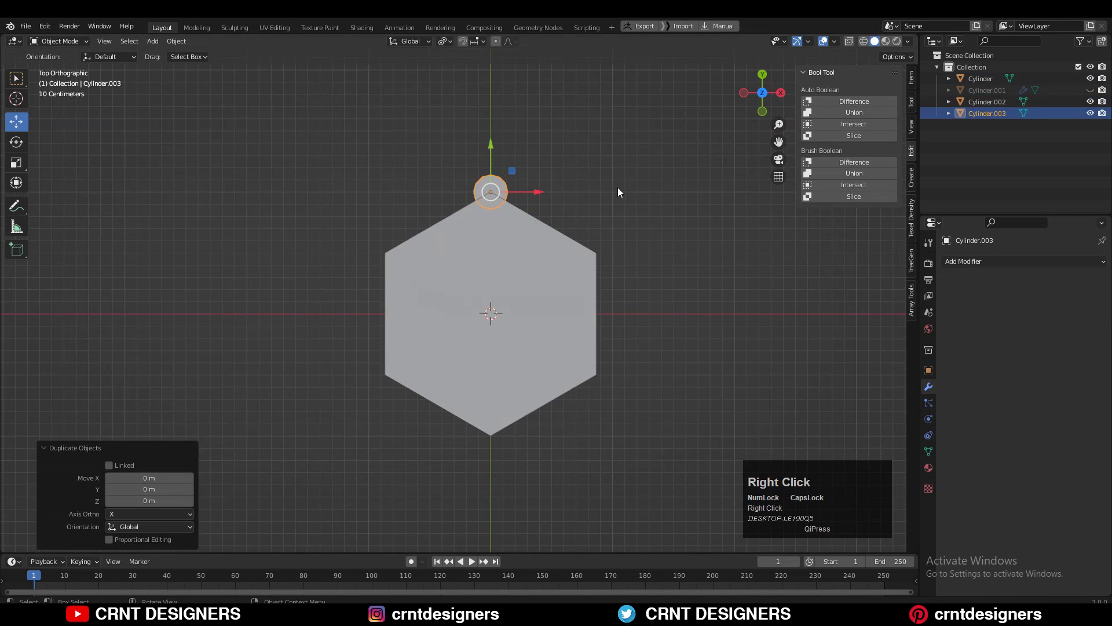
pyautogui.click(444, 41)
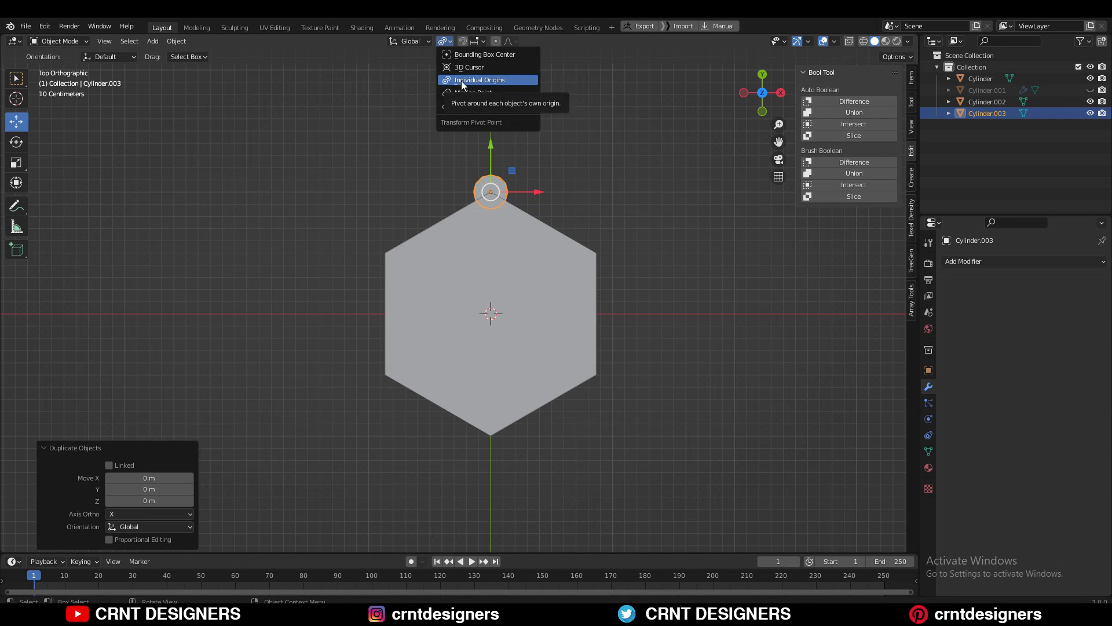
pyautogui.click(469, 66)
pyautogui.keyDown('shift'); pyautogui.moveTo(633, 217); pyautogui.dragTo(621, 219, button='middle'); pyautogui.keyUp('shift')
pyautogui.press('r')
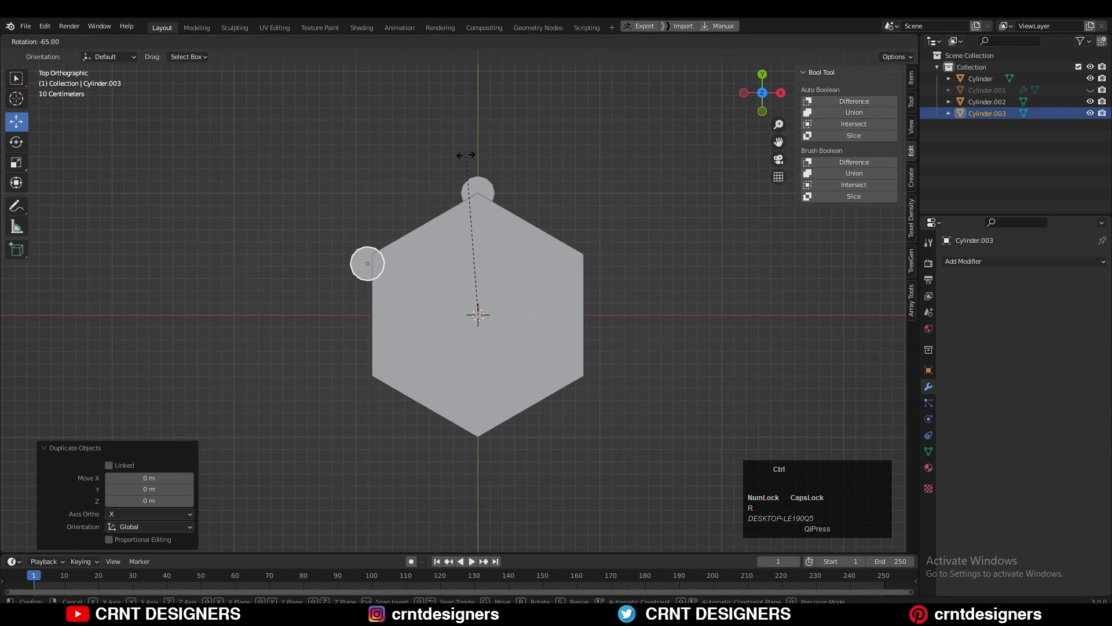
pyautogui.keyDown('ctrl'); pyautogui.click(471, 163); pyautogui.keyUp('ctrl')
# Duplicate both corner cylinders in place and rotate the copies -120° around the 3D cursor onto the next two corners.
pyautogui.keyDown('shift'); pyautogui.click(473, 185); pyautogui.keyUp('shift')
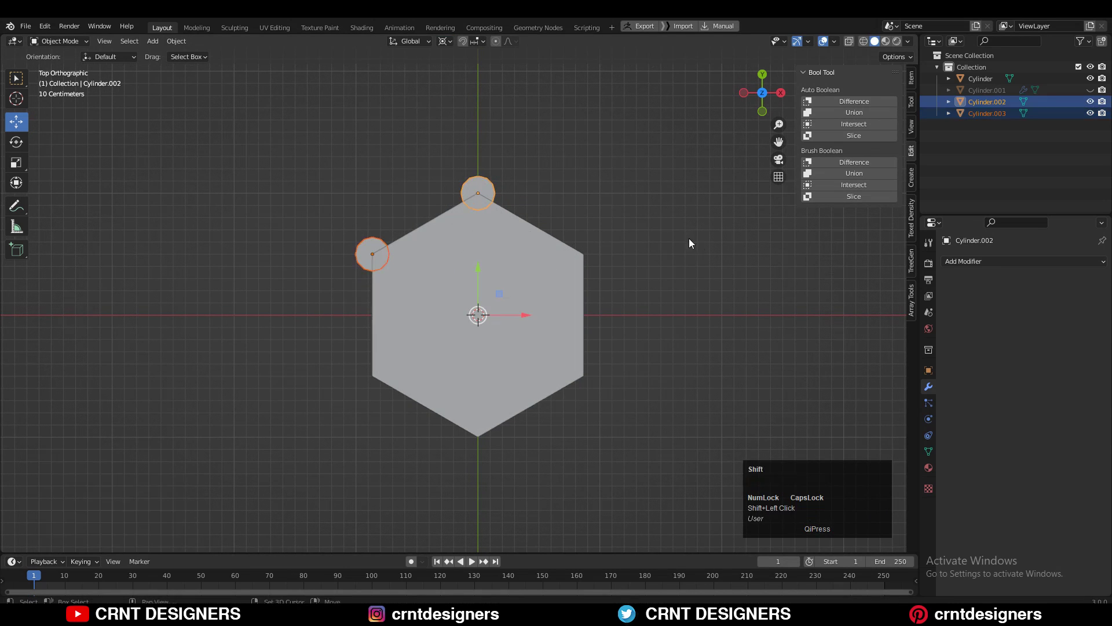
pyautogui.hotkey('shift', 'd')
pyautogui.rightClick(689, 233)
pyautogui.press('r')
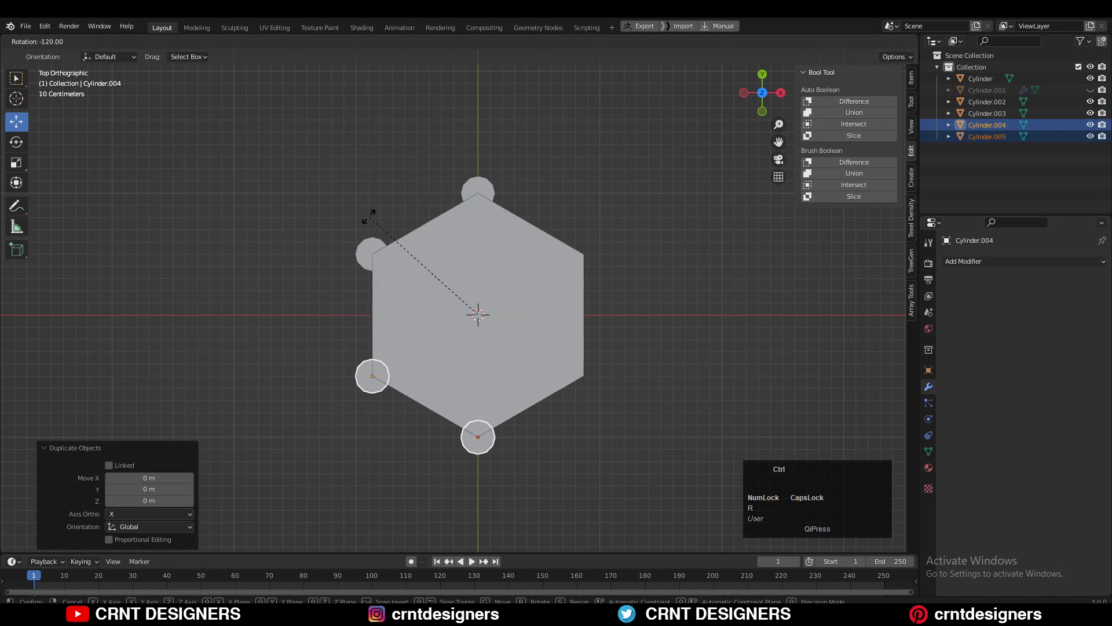
pyautogui.keyDown('ctrl'); pyautogui.click(367, 225); pyautogui.keyUp('ctrl')
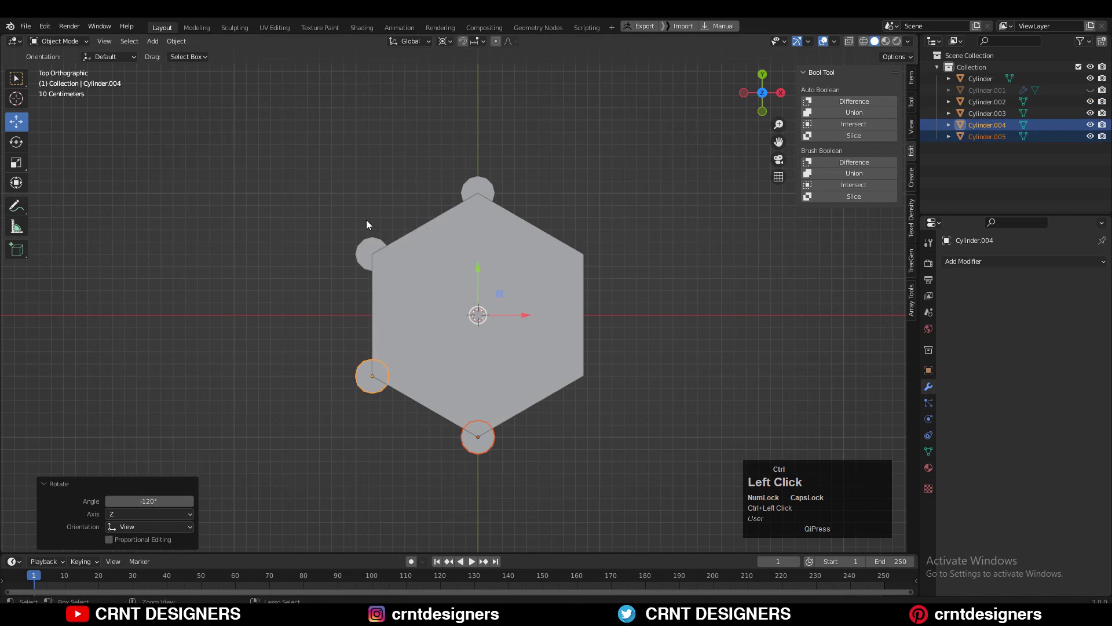
# Duplicate two neighbouring corner cylinders and rotate the copies -120° onto the last two free hexagon corners.
pyautogui.click(375, 249)
pyautogui.hotkey('ctrl', 'z')
pyautogui.click(369, 377)
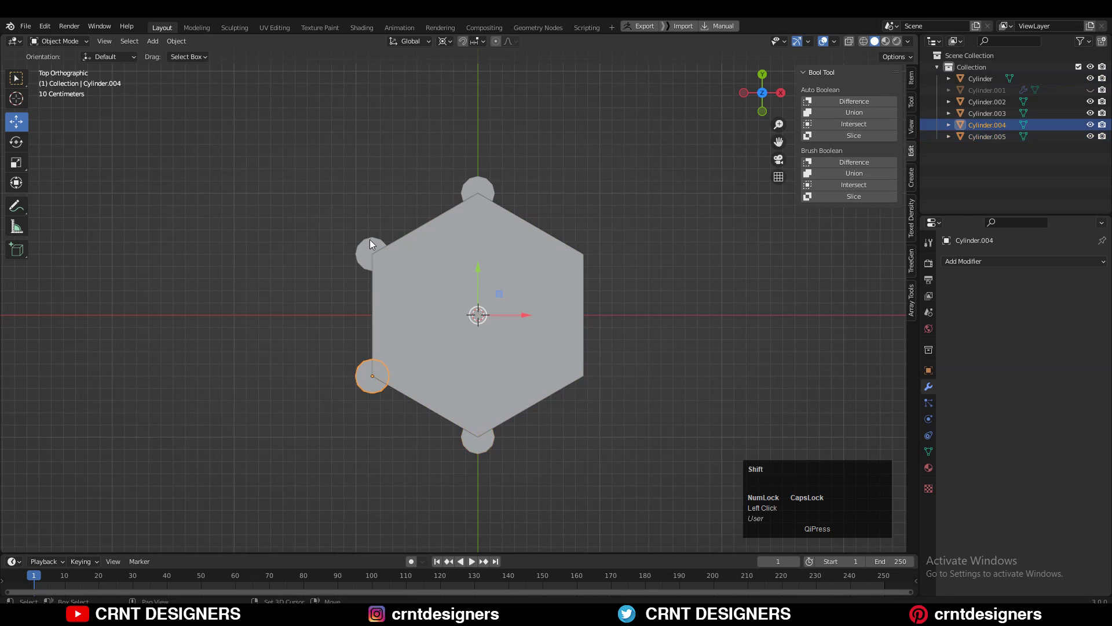
pyautogui.hotkey('shift', 'd')
pyautogui.rightClick(716, 232)
pyautogui.press('r')
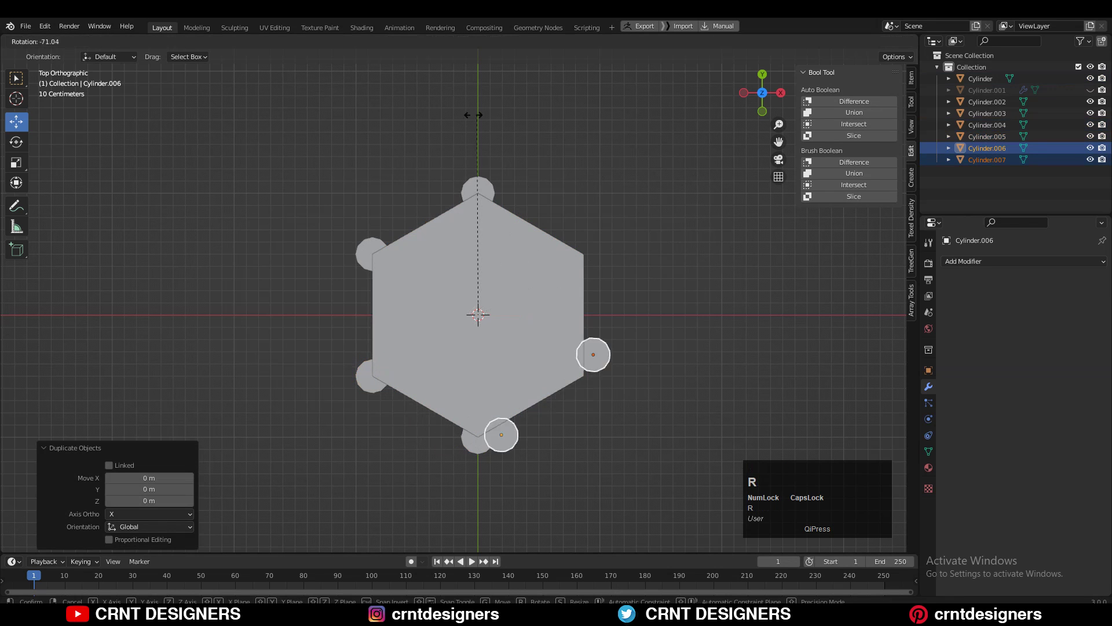
pyautogui.click(361, 209)
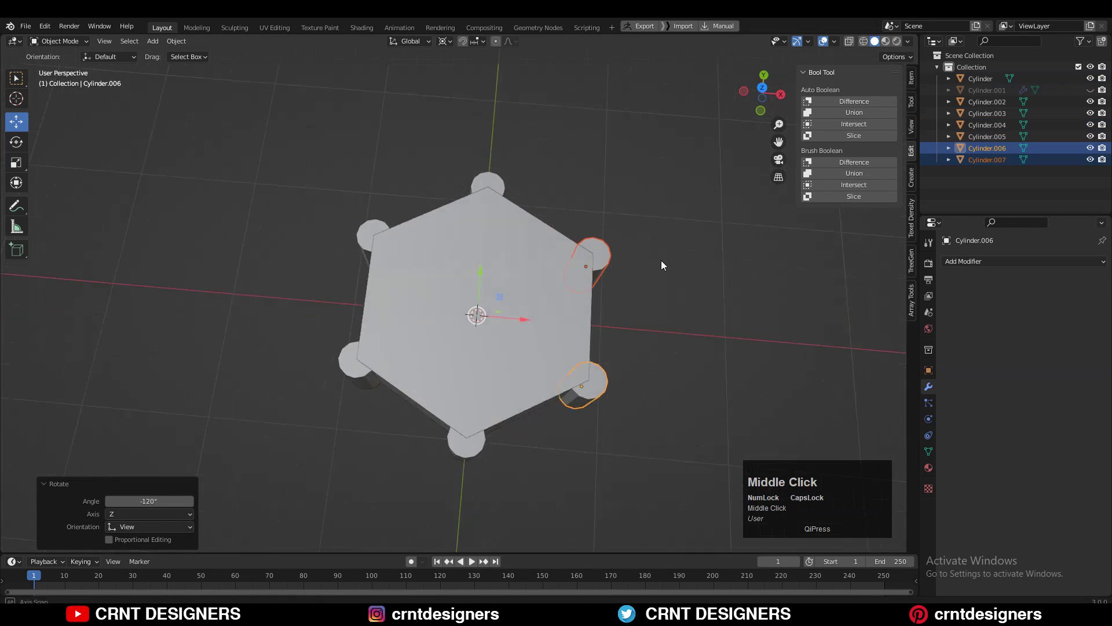
# Select all six corner cylinders and join them into one object.
pyautogui.moveTo(681, 289); pyautogui.dragTo(571, 243, button='middle')
pyautogui.keyDown('shift'); pyautogui.click(562, 246); pyautogui.keyUp('shift')
pyautogui.keyDown('shift'); pyautogui.click(444, 221); pyautogui.keyUp('shift')
pyautogui.keyDown('shift'); pyautogui.click(330, 254); pyautogui.keyUp('shift')
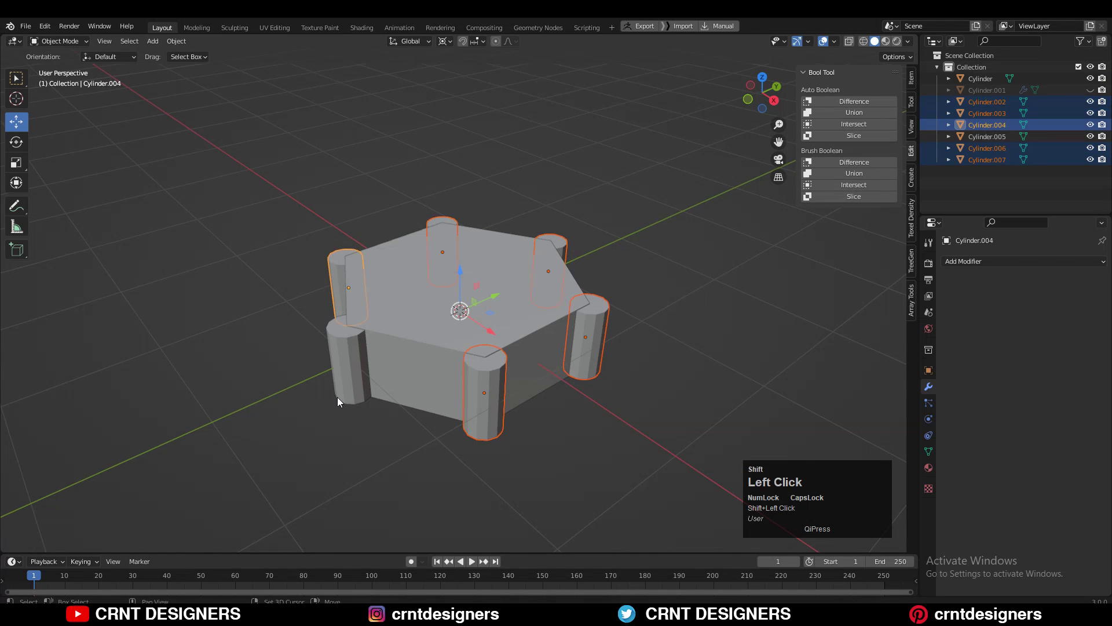
pyautogui.keyDown('shift'); pyautogui.click(339, 387); pyautogui.keyUp('shift')
pyautogui.rightClick(439, 209)
pyautogui.click(410, 184)
# Union the joined corner cylinders with the hexagonal prism using a Brush Boolean and apply the modifier.
pyautogui.moveTo(533, 253); pyautogui.dragTo(585, 270, button='middle')
pyautogui.keyDown('shift'); pyautogui.click(557, 280); pyautogui.keyUp('shift')
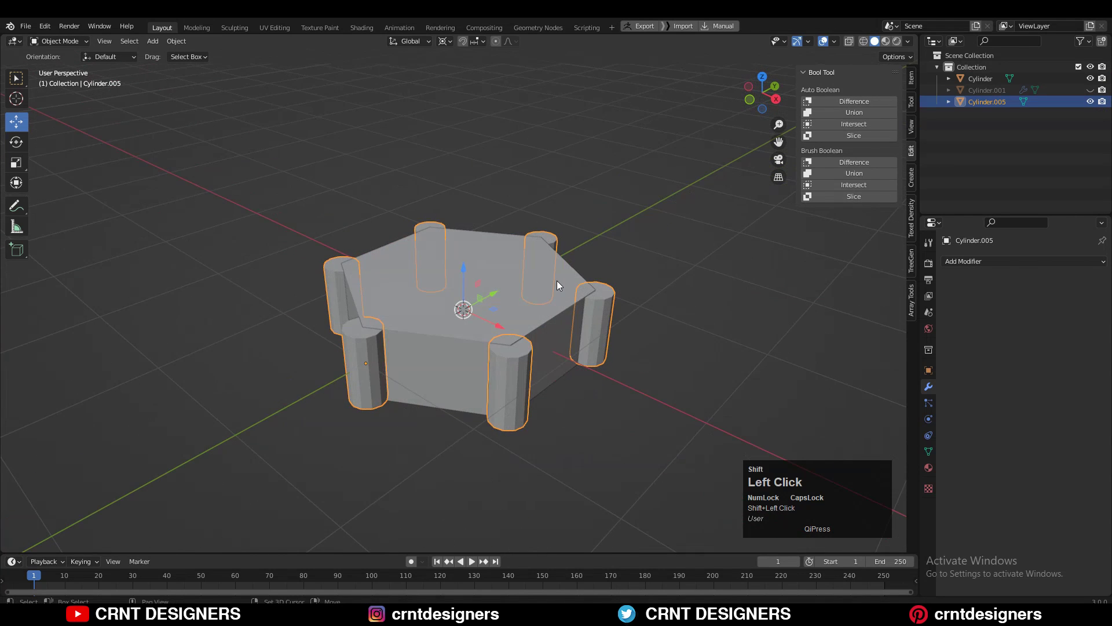
pyautogui.click(821, 177)
pyautogui.click(1073, 280)
pyautogui.click(1005, 294)
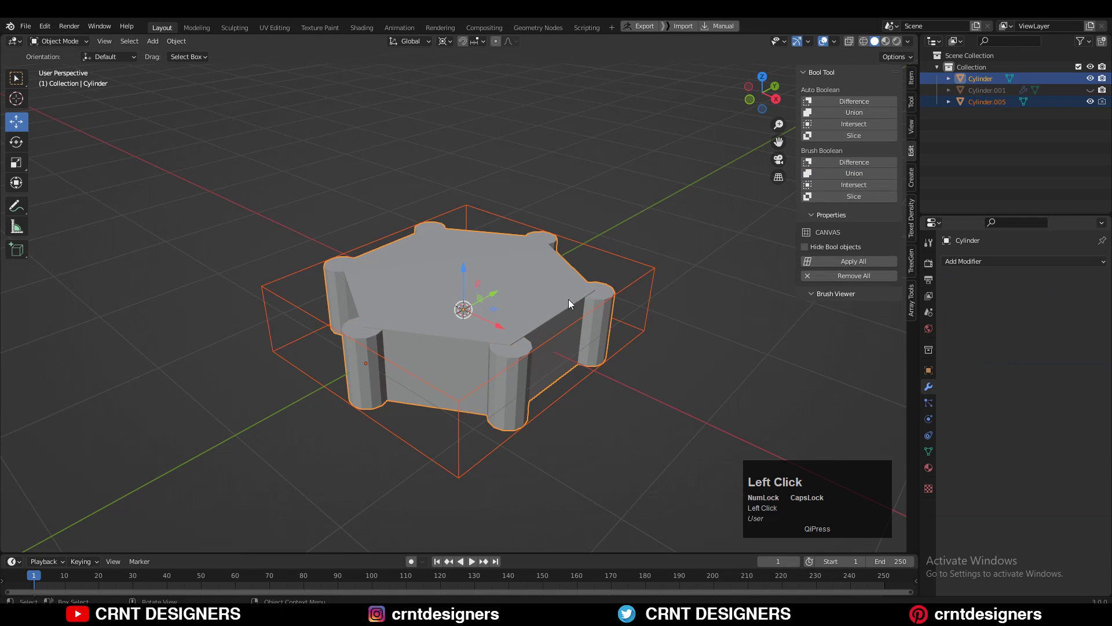
# Delete the leftover corner-cylinder boolean object.
pyautogui.moveTo(630, 298); pyautogui.dragTo(541, 280, button='middle')
pyautogui.click(542, 279)
pyautogui.click(612, 221)
pyautogui.press('Delete')
# Enter Edit Mode on the hexagonal body and select all its top vertices in the front view.
pyautogui.moveTo(551, 318)
pyautogui.mouseDown(button='middle')
pyautogui.moveTo(551, 377)
pyautogui.moveTo(559, 316)
pyautogui.mouseUp(button='middle')
pyautogui.click(559, 313)
pyautogui.press('Tab')
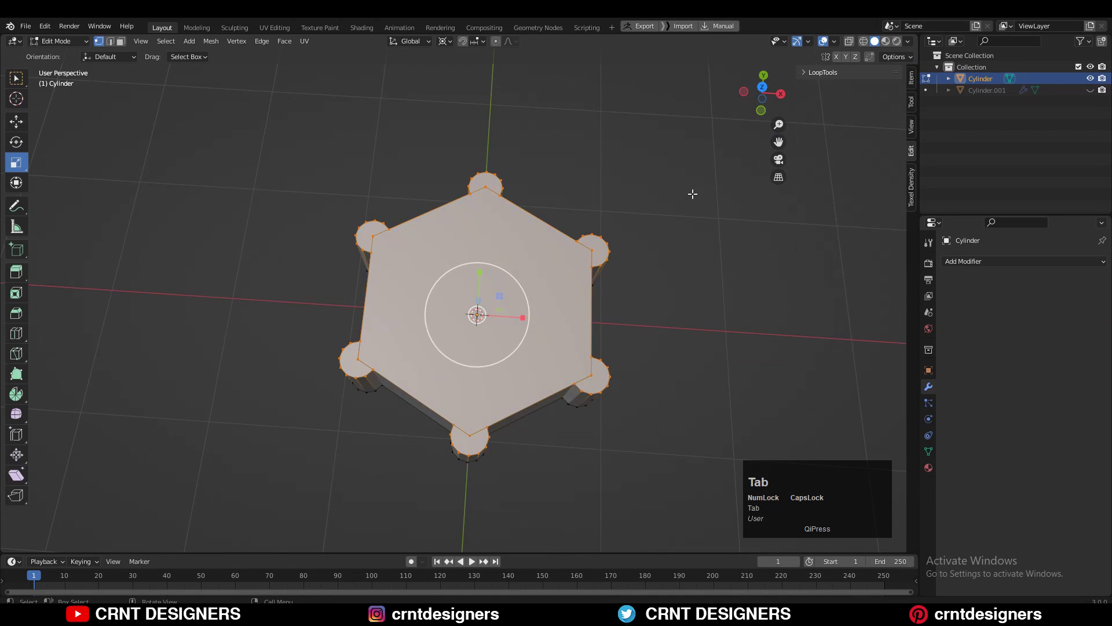
pyautogui.click(762, 110)
pyautogui.moveTo(701, 166); pyautogui.dragTo(167, 288)
pyautogui.press('s')
pyautogui.press('z')
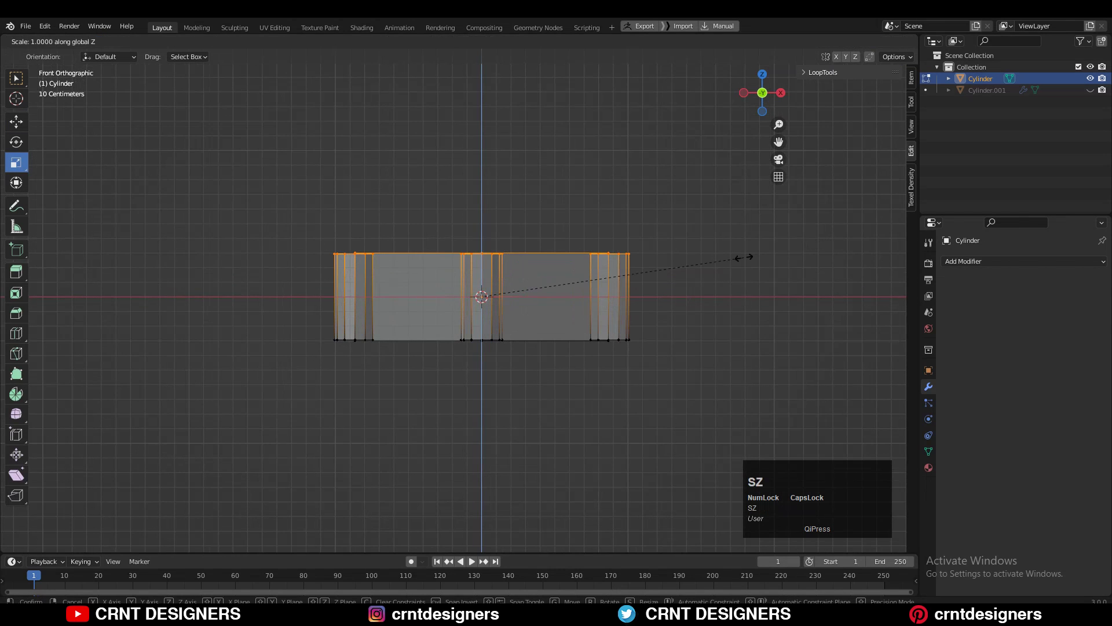
pyautogui.press('0')
pyautogui.press('Escape')
# Set the pivot to Individual Origins and flatten the selected top vertices by scaling them to 0 along Z.
pyautogui.click(444, 41)
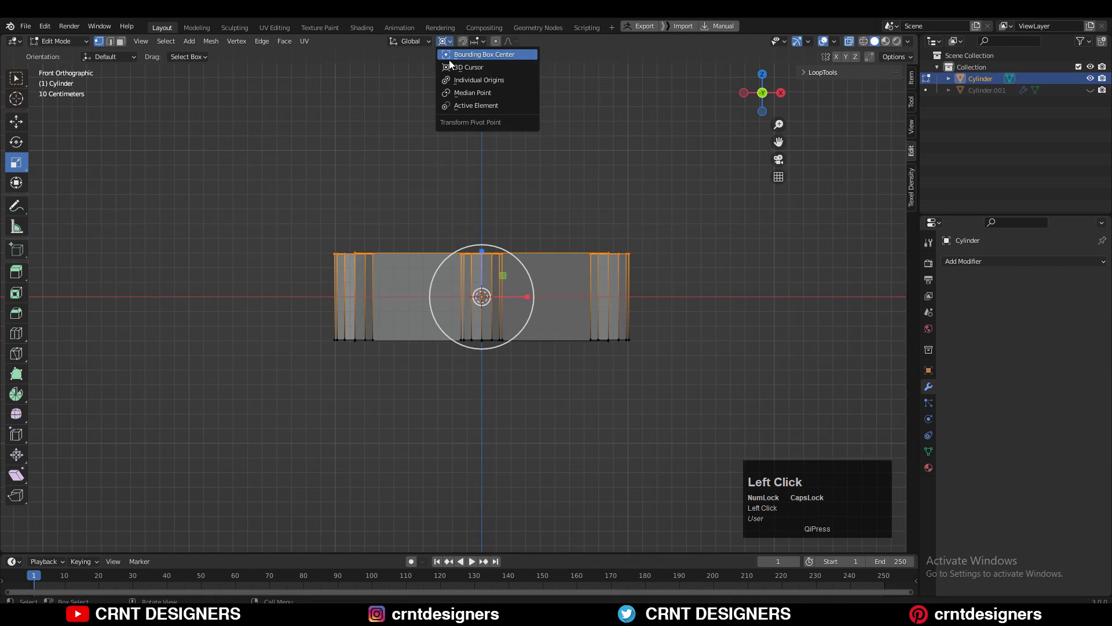
pyautogui.click(454, 78)
pyautogui.keyDown('shift'); pyautogui.moveTo(644, 228); pyautogui.dragTo(621, 251, button='middle'); pyautogui.keyUp('shift')
pyautogui.press('s')
pyautogui.press('z')
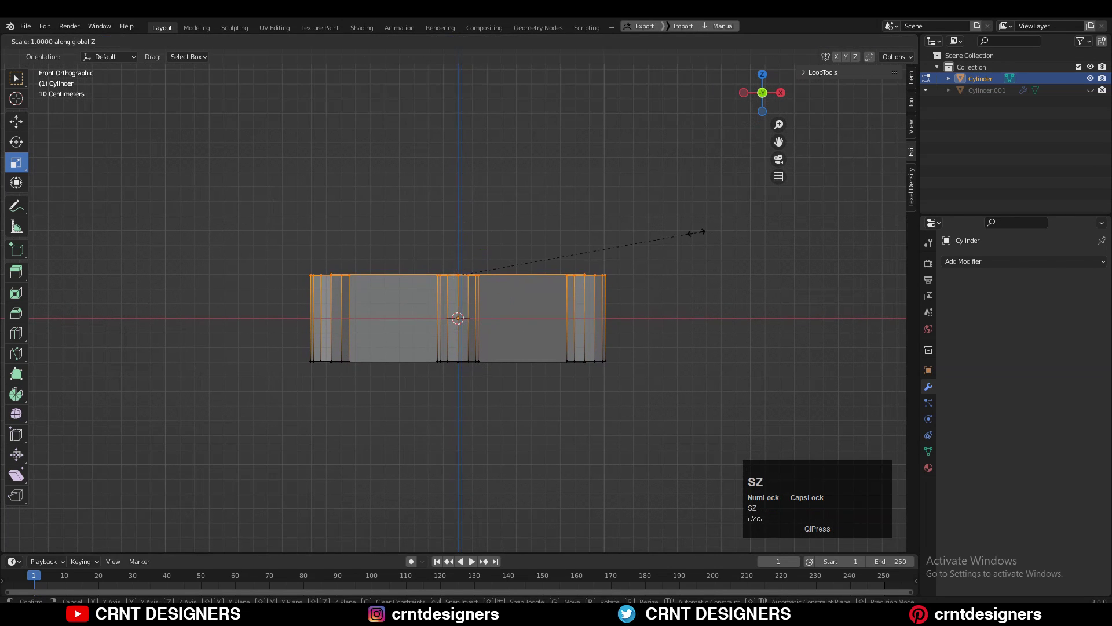
pyautogui.press('0')
pyautogui.click(683, 248)
# Select the body's bottom vertices and flatten them by scaling along Z.
pyautogui.moveTo(684, 328); pyautogui.dragTo(64, 424)
pyautogui.press('s')
pyautogui.hotkey('shift', 'z')
pyautogui.press('0')
pyautogui.press('Escape')
pyautogui.press('s')
pyautogui.press('z')
pyautogui.click(697, 303)
pyautogui.click(662, 226)
# Select the whole mesh and merge its vertices by distance.
pyautogui.moveTo(757, 94); pyautogui.dragTo(587, 285, button='middle')
pyautogui.press('a')
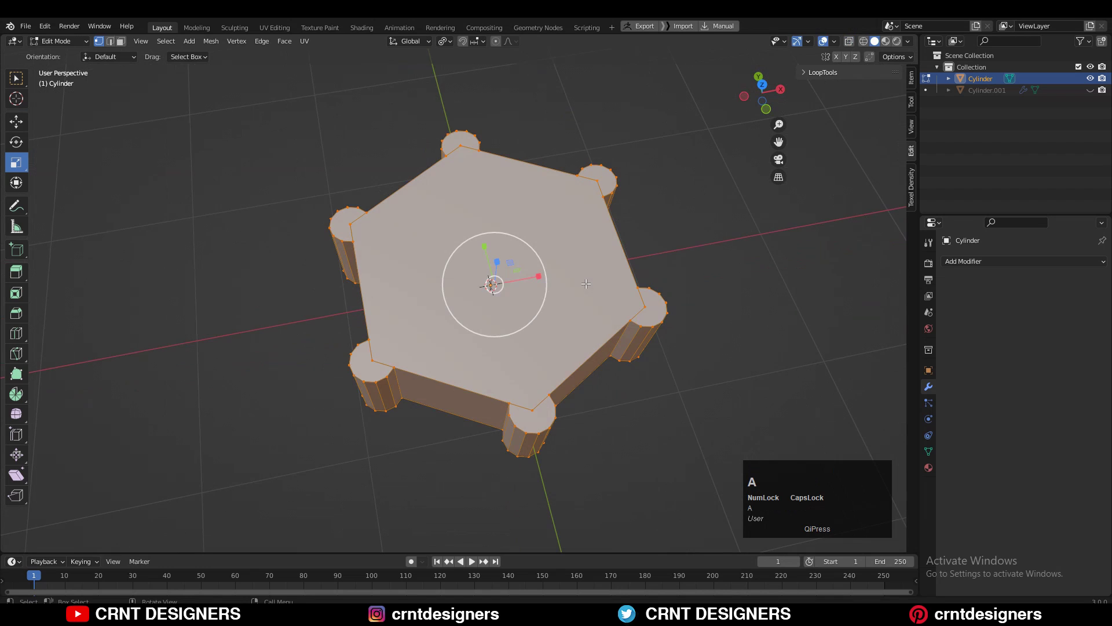
pyautogui.press('m')
pyautogui.click(578, 283)
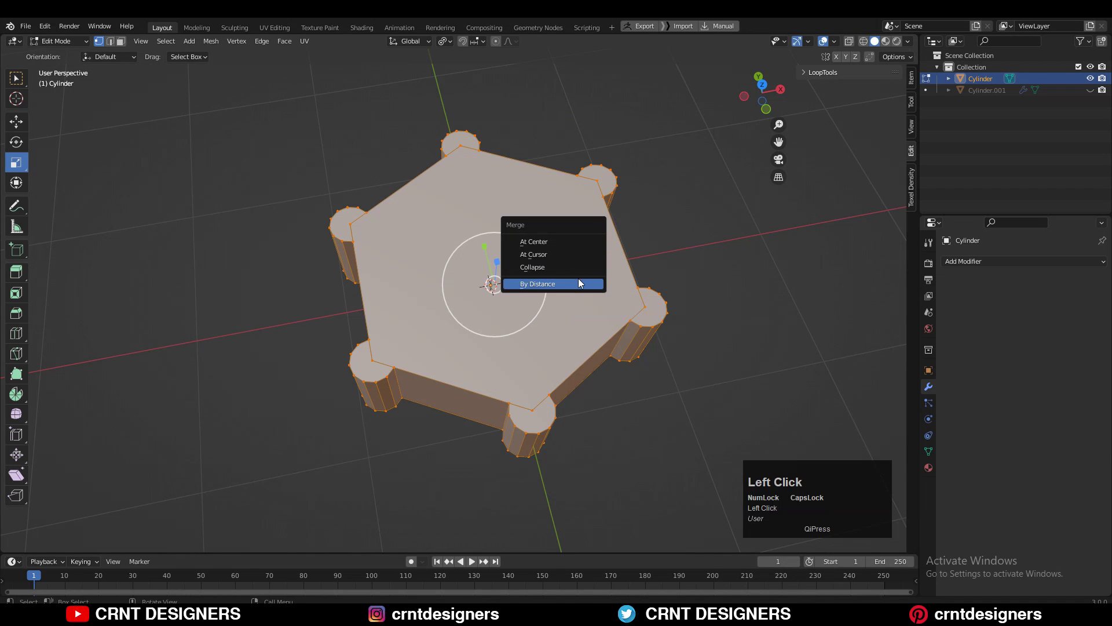
# In the top view, connect the three pairs of opposite hexagon corners with edges crossing at the top face's centre.
pyautogui.moveTo(579, 283); pyautogui.dragTo(684, 220, button='middle')
pyautogui.click(762, 92)
pyautogui.click(459, 212)
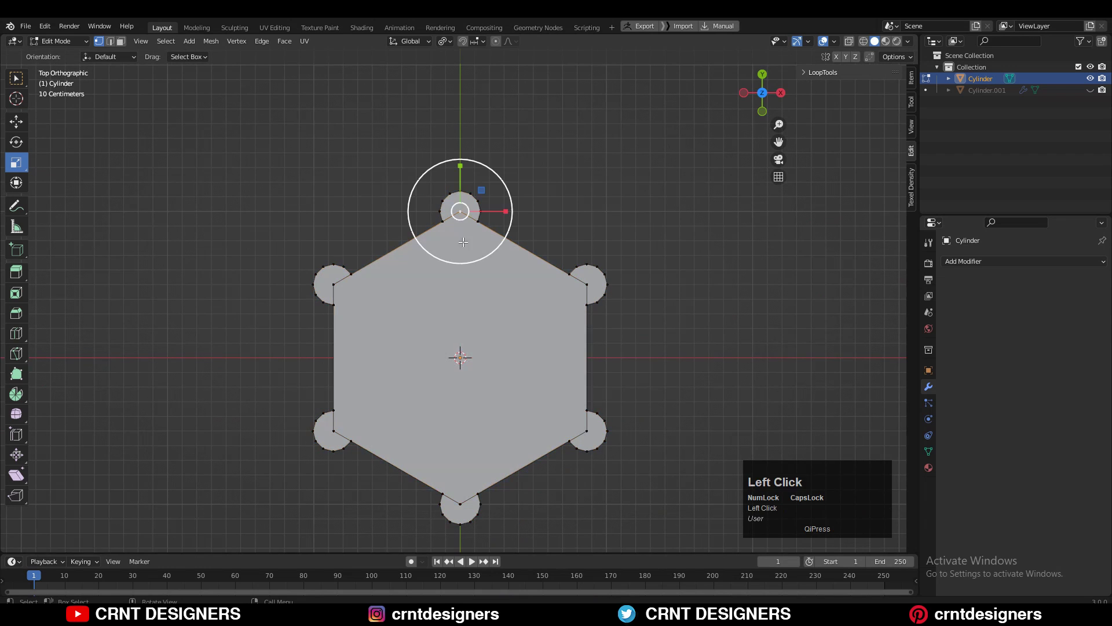
pyautogui.keyDown('shift'); pyautogui.click(459, 504); pyautogui.keyUp('shift')
pyautogui.press('w')
pyautogui.rightClick(516, 273)
pyautogui.click(517, 275)
pyautogui.rightClick(459, 257)
pyautogui.click(460, 257)
pyautogui.keyDown('shift'); pyautogui.click(586, 427); pyautogui.keyUp('shift')
pyautogui.rightClick(498, 298)
pyautogui.click(499, 298)
# Connect the vertices where the +Y corner cylinder and the neighbouring -X side cylinder meet the hexagon to the centre vertex.
pyautogui.rightClick(507, 264)
pyautogui.click(493, 246)
pyautogui.rightClick(487, 262)
pyautogui.click(522, 262)
pyautogui.rightClick(472, 308)
pyautogui.click(472, 309)
pyautogui.rightClick(486, 330)
pyautogui.click(486, 330)
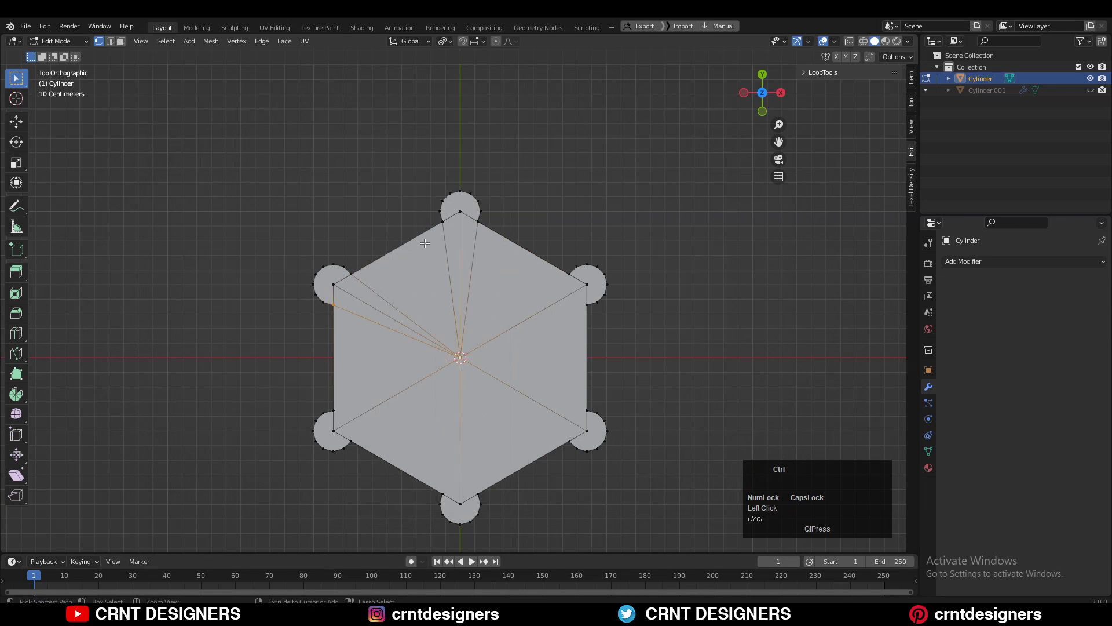
# Subdivide the two hexagon edges beside the +Y corner and connect their midpoints and the +X side cylinder's junction vertices to the centre.
pyautogui.rightClick(421, 239)
pyautogui.rightClick(380, 250)
pyautogui.click(405, 254)
pyautogui.rightClick(503, 287)
pyautogui.click(502, 288)
pyautogui.rightClick(509, 311)
pyautogui.click(513, 302)
pyautogui.rightClick(499, 323)
pyautogui.click(506, 316)
pyautogui.click(523, 248)
pyautogui.rightClick(516, 284)
pyautogui.click(523, 277)
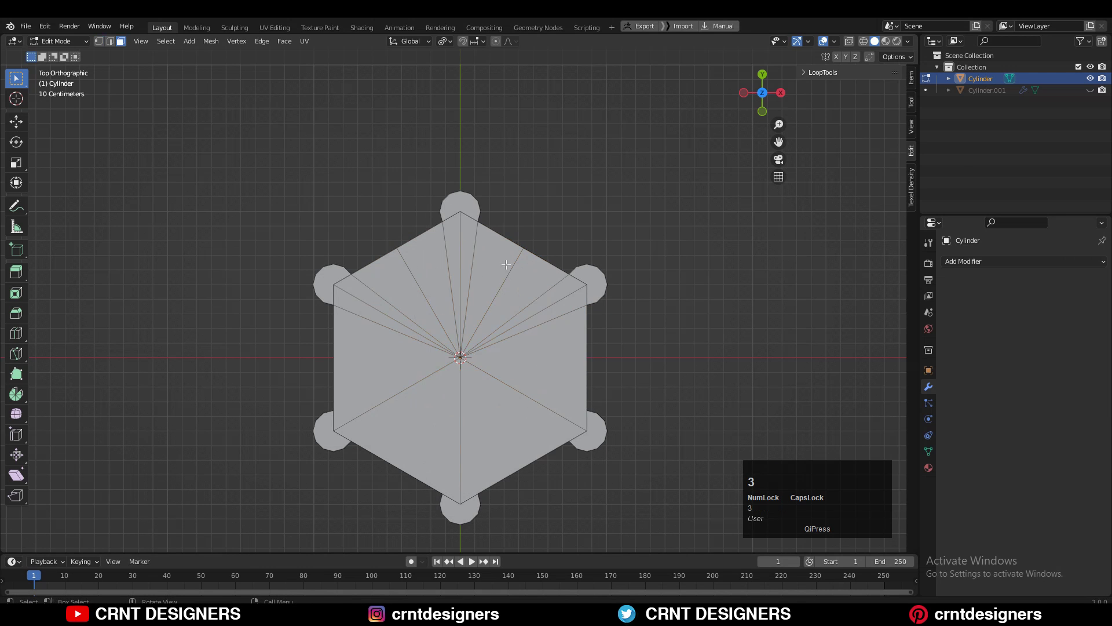
# Symmetrize the whole mesh from +Z to -Z so the top face's edges are copied to the underside.
pyautogui.moveTo(434, 240); pyautogui.dragTo(564, 308, button='middle')
pyautogui.press('a')
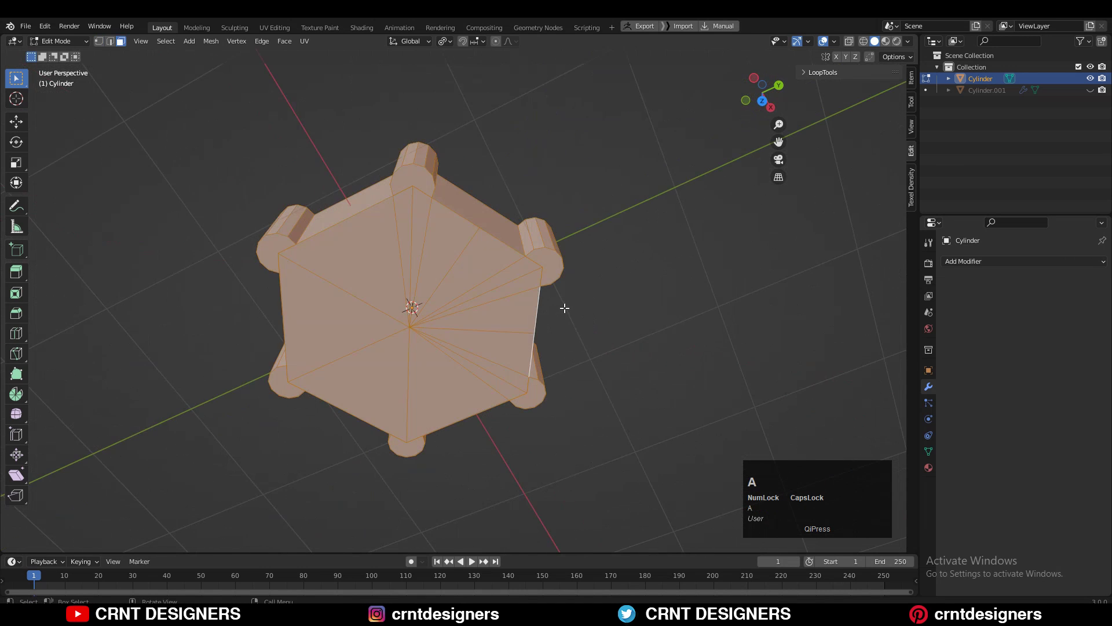
pyautogui.click(211, 41)
pyautogui.moveTo(510, 167); pyautogui.dragTo(253, 94, button='middle')
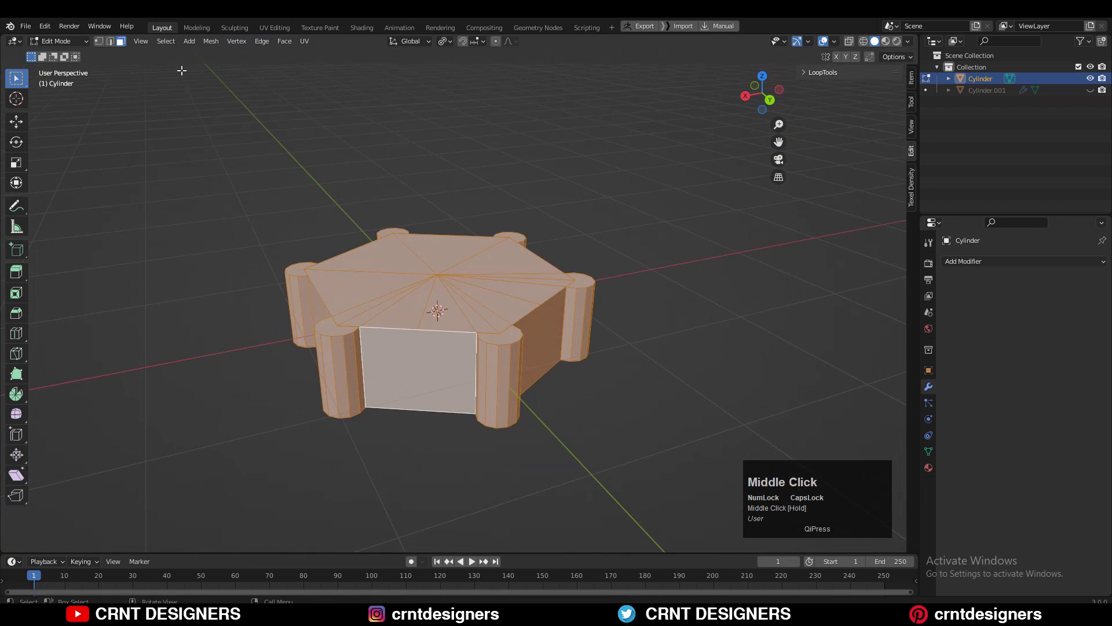
pyautogui.click(211, 41)
pyautogui.click(235, 203)
# Connect the upper and lower edge midpoints on the hexagon's two side faces next to the +Y column.
pyautogui.moveTo(453, 341); pyautogui.dragTo(429, 237, button='middle')
pyautogui.press('1')
pyautogui.click(428, 238)
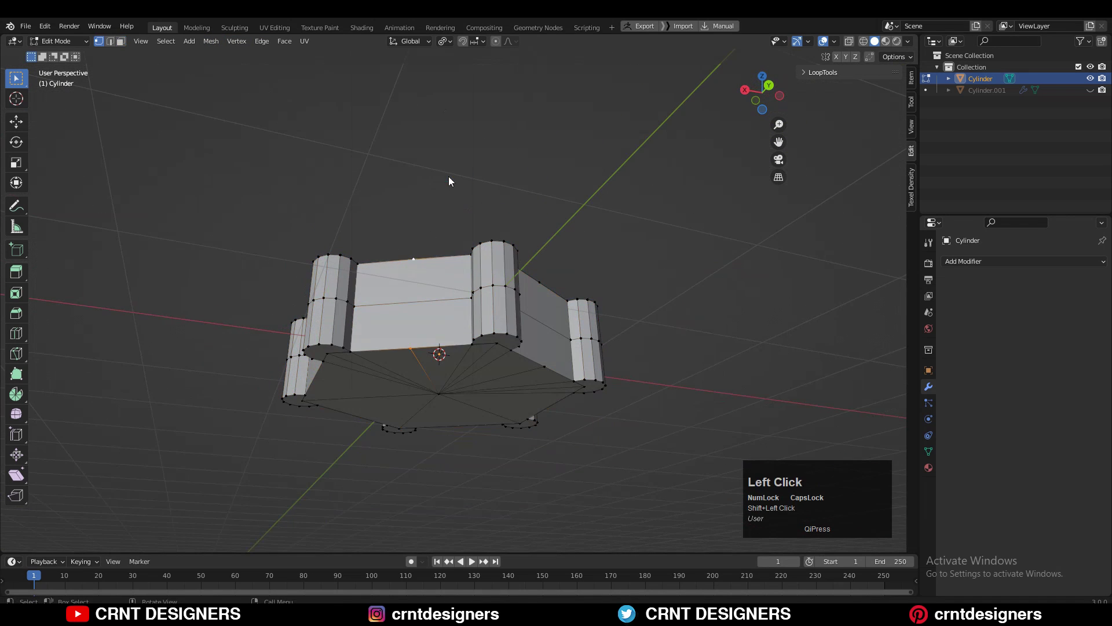
pyautogui.moveTo(449, 177); pyautogui.dragTo(463, 314, button='middle')
pyautogui.click(483, 41)
pyautogui.moveTo(463, 231); pyautogui.dragTo(757, 110, button='middle')
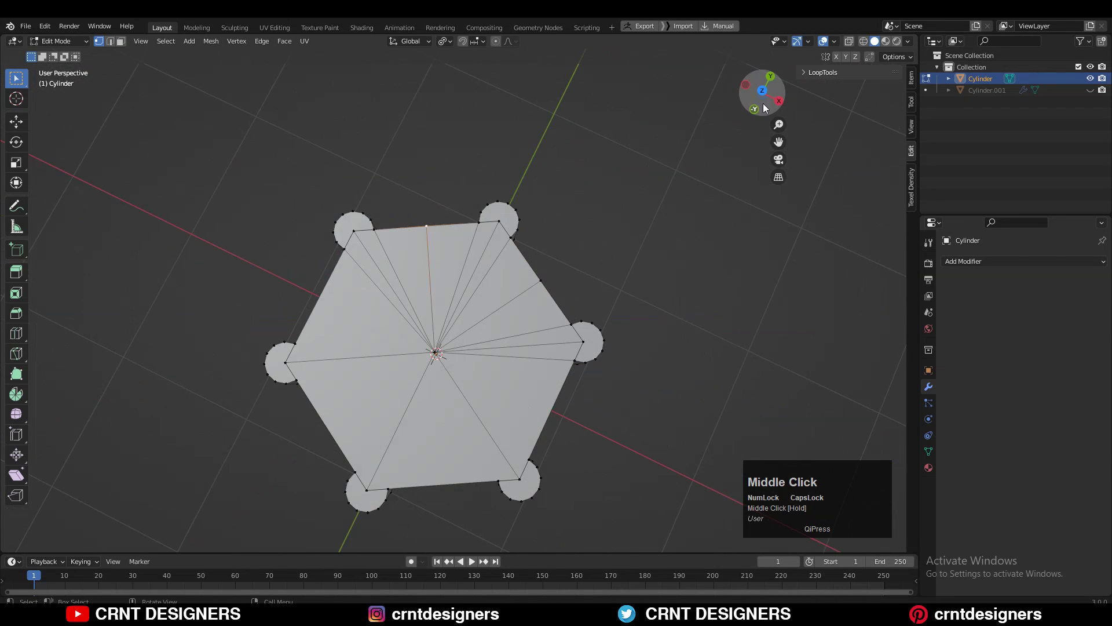
# From the top view with see-through selection, separate the +Y corner wedge and its column into its own object.
pyautogui.click(756, 110)
pyautogui.click(849, 41)
pyautogui.moveTo(494, 134); pyautogui.dragTo(422, 313)
pyautogui.keyDown('shift'); pyautogui.moveTo(423, 313); pyautogui.dragTo(405, 389, button='middle'); pyautogui.keyUp('shift')
pyautogui.scroll(2, 584, 267)
pyautogui.press('p')
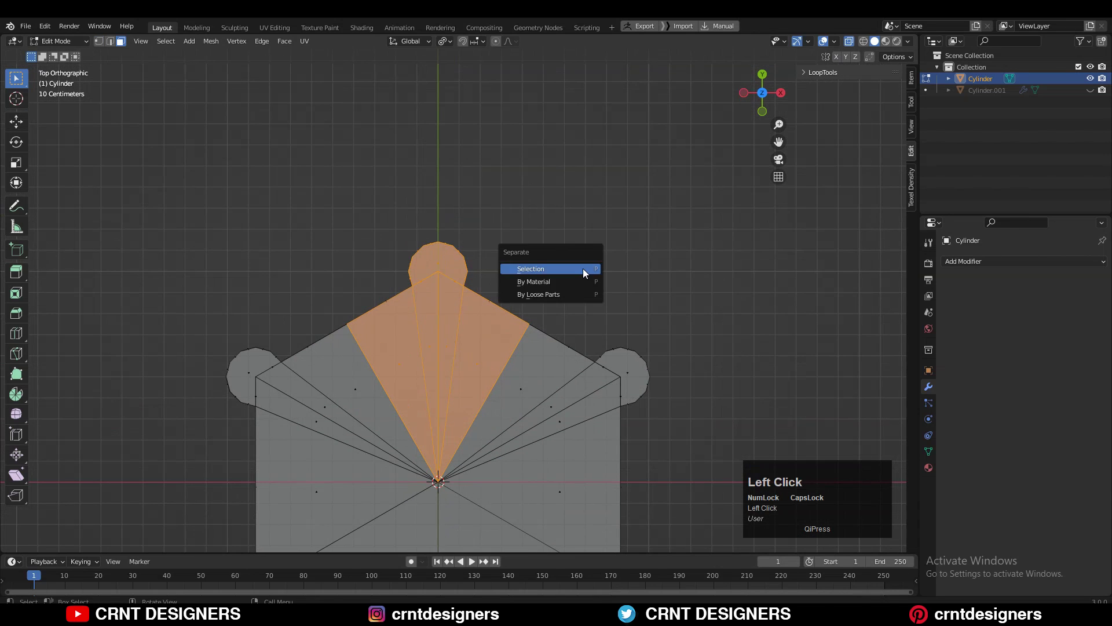
pyautogui.click(582, 269)
# Delete the rest of the hexagonal body, keeping only the separated corner wedge.
pyautogui.press('Tab')
pyautogui.click(547, 351)
pyautogui.press('x')
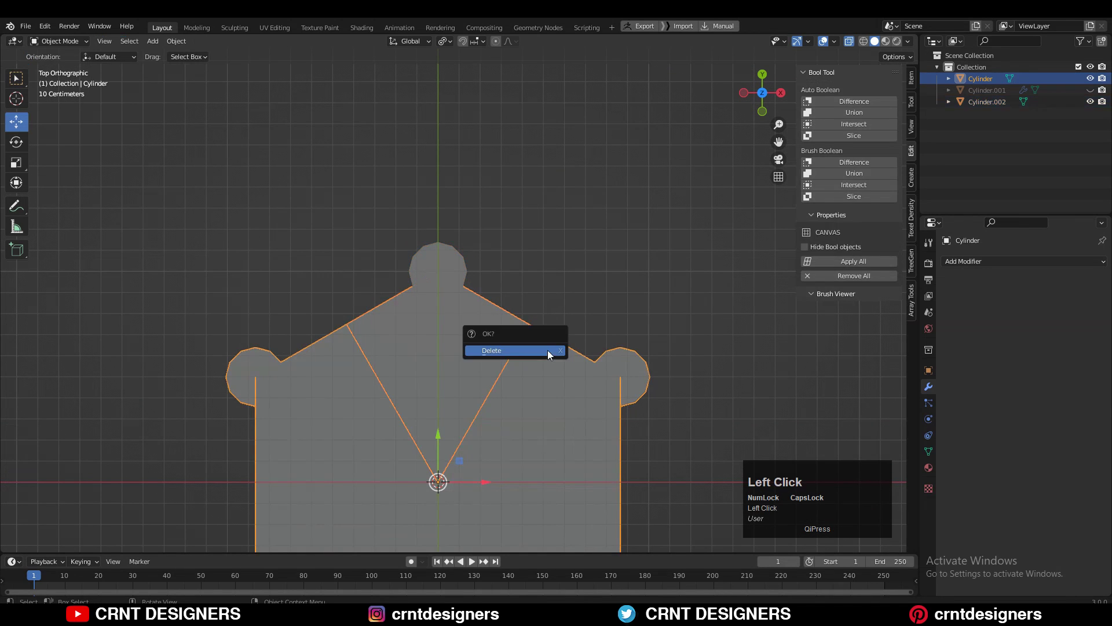
pyautogui.click(548, 350)
# Open the corner wedge for mesh editing and connect the column's outermost top vertex to the hexagon's corner vertex.
pyautogui.click(460, 303)
pyautogui.keyDown('shift'); pyautogui.moveTo(460, 302); pyautogui.dragTo(512, 288, button='middle'); pyautogui.keyUp('shift')
pyautogui.press('Tab')
pyautogui.scroll(6, 513, 288)
pyautogui.press('1')
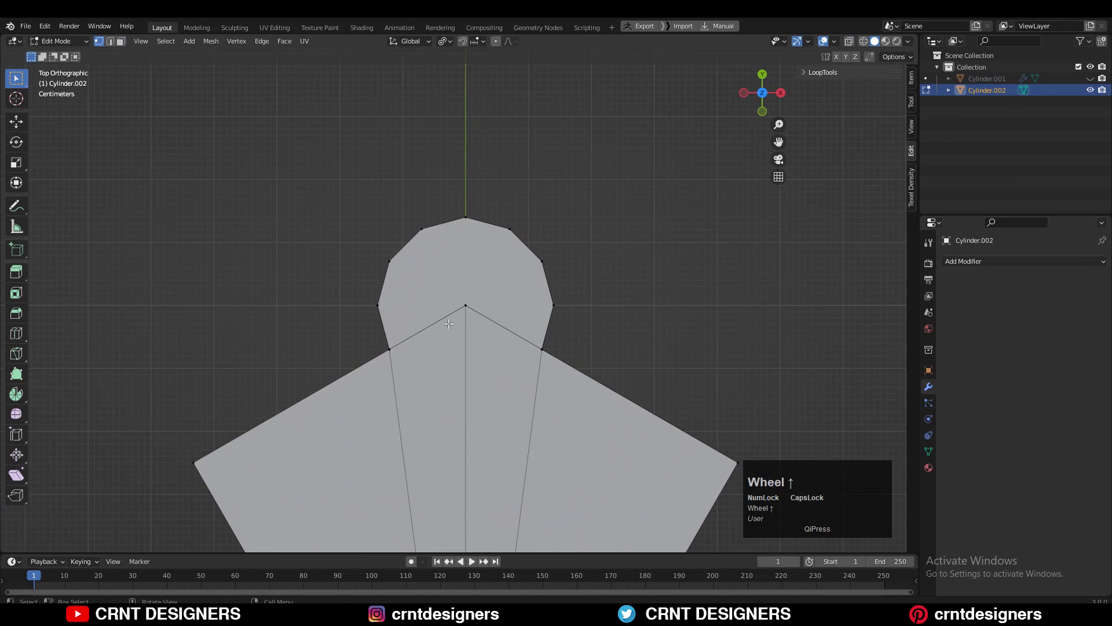
pyautogui.rightClick(499, 265)
pyautogui.click(499, 265)
# Dissolve the two slanted hexagon edges inside the column's top and connect the column's junction vertices across the centre line.
pyautogui.click(412, 299)
pyautogui.click(439, 324)
pyautogui.hotkey('ctrl', 'z')
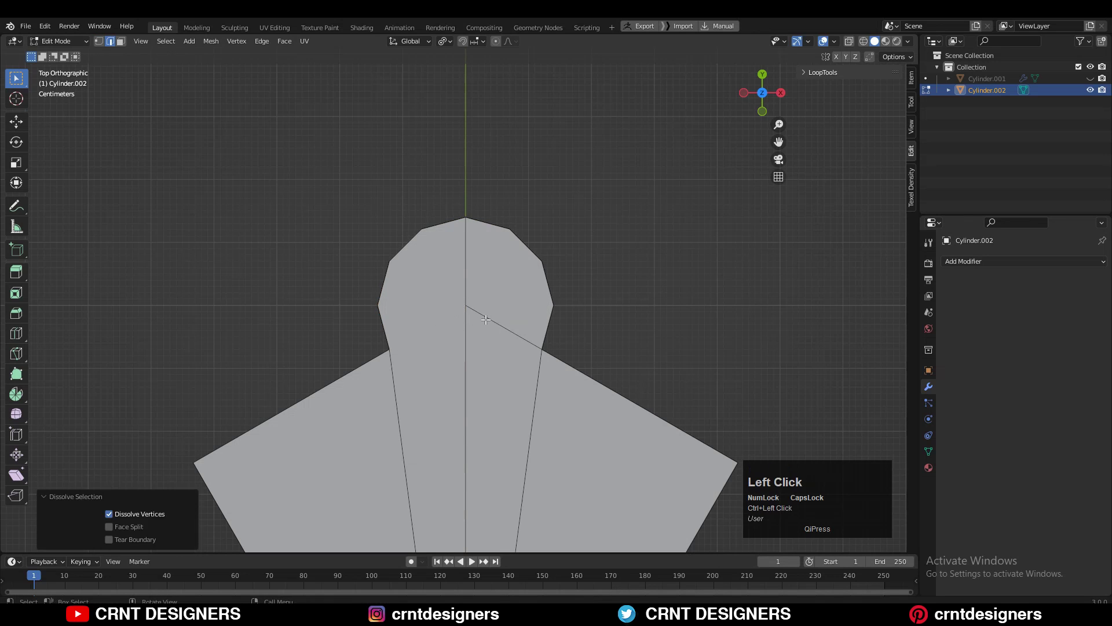
pyautogui.press('1')
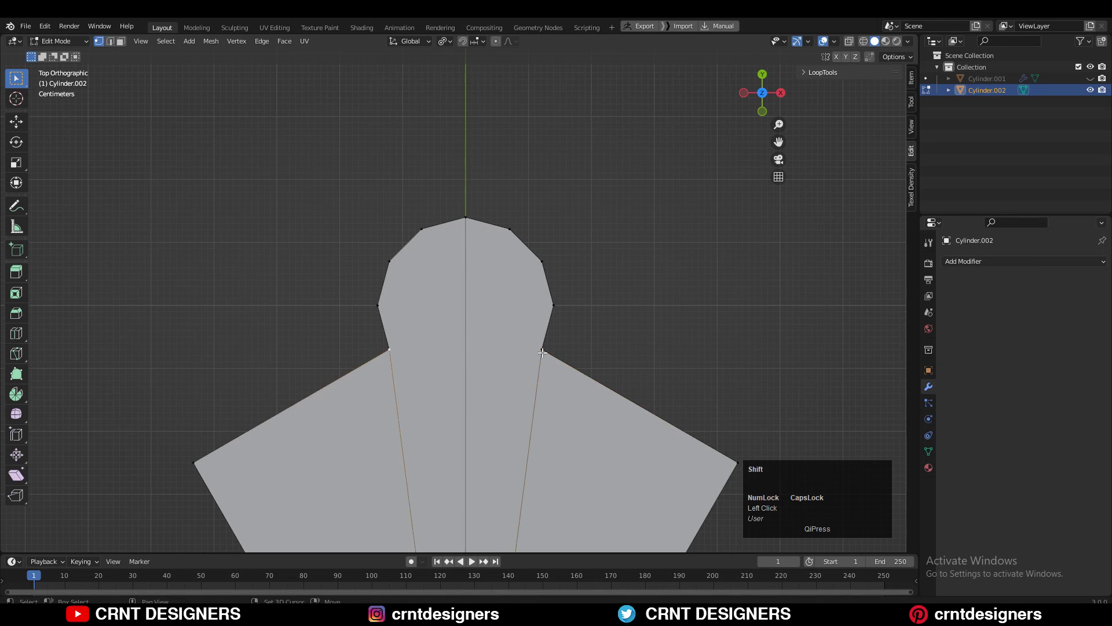
pyautogui.keyDown('ctrl'); pyautogui.click(472, 362); pyautogui.keyUp('ctrl')
# Fill the missing side faces on both sides of the column between the wedge's top and bottom edges.
pyautogui.moveTo(464, 351); pyautogui.dragTo(614, 347, button='middle')
pyautogui.scroll(2, 460, 348)
pyautogui.scroll(-5, 615, 339)
pyautogui.scroll(-2, 661, 365)
pyautogui.press('2')
pyautogui.click(614, 322)
pyautogui.press('f')
pyautogui.click(396, 290)
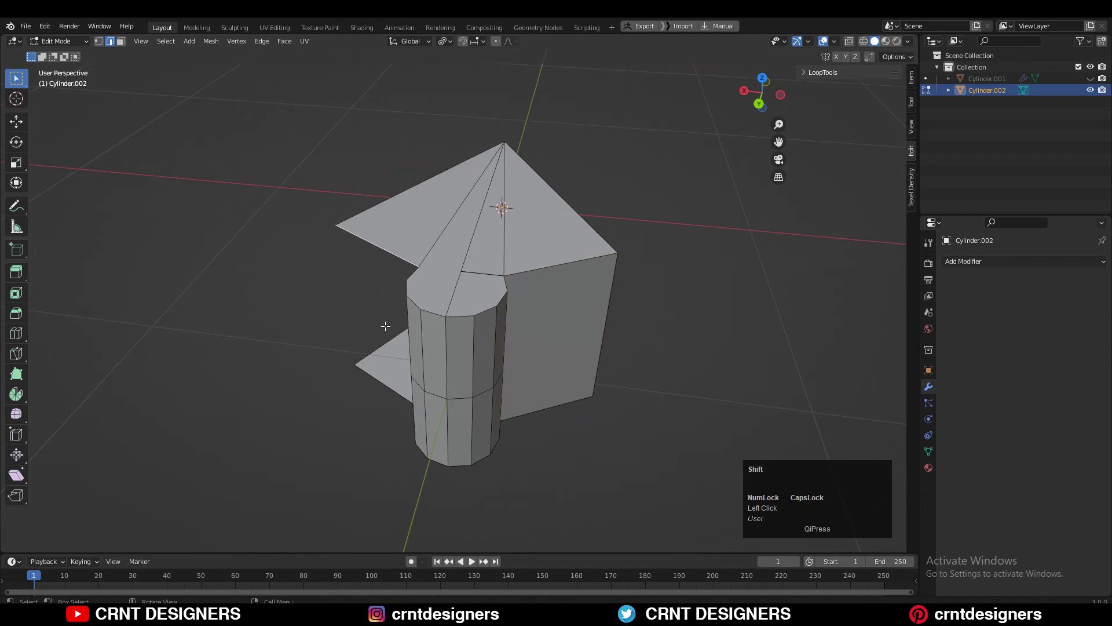
pyautogui.moveTo(466, 289); pyautogui.dragTo(477, 397, button='middle')
pyautogui.press('2')
# Select the whole wedge and merge its vertices by distance.
pyautogui.press('KP_Decimal')
pyautogui.press('1')
pyautogui.press('a')
pyautogui.moveTo(580, 336); pyautogui.dragTo(596, 323, button='middle')
pyautogui.press('m')
pyautogui.click(596, 323)
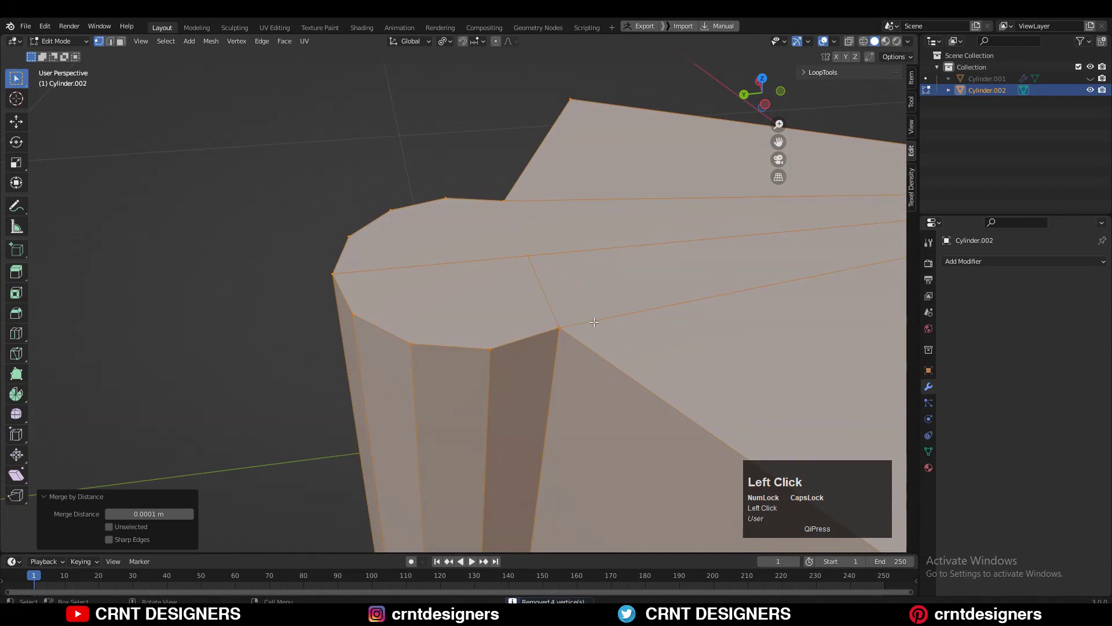
# Add one centred loop cut around the wedge's side faces.
pyautogui.scroll(-2, 541, 367)
pyautogui.moveTo(541, 367); pyautogui.dragTo(562, 290, button='middle')
pyautogui.hotkey('ctrl', 'r')
pyautogui.click(493, 336)
pyautogui.click(493, 336)
# Slide the junction's centre-line vertex slightly toward the hexagon's centre and connect it to the +X side junction vertex.
pyautogui.click(762, 98)
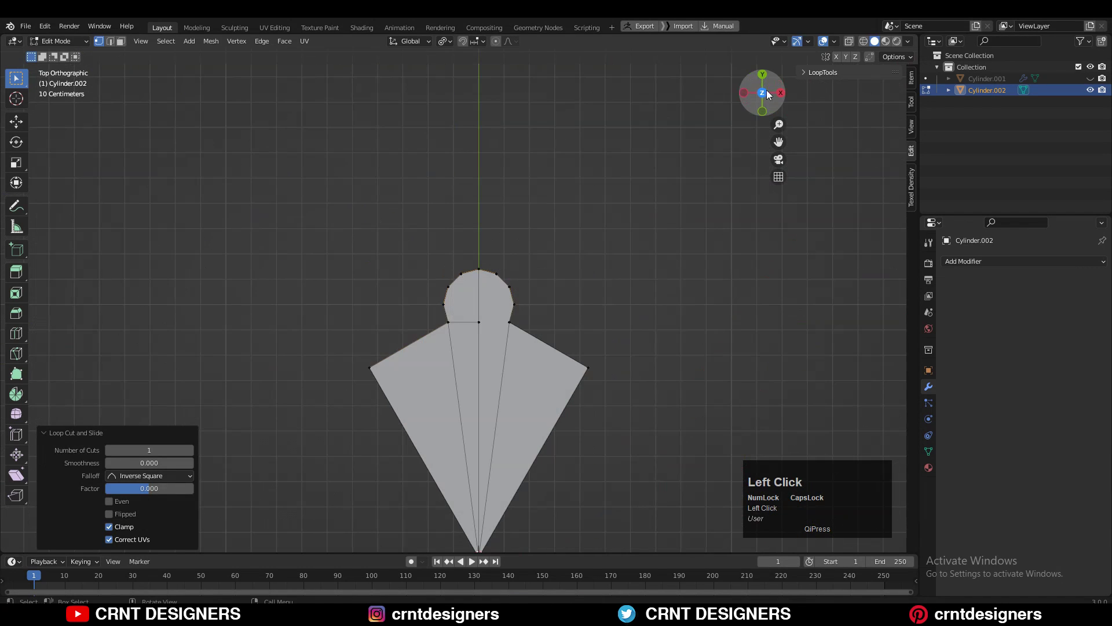
pyautogui.scroll(2, 493, 324)
pyautogui.click(493, 336)
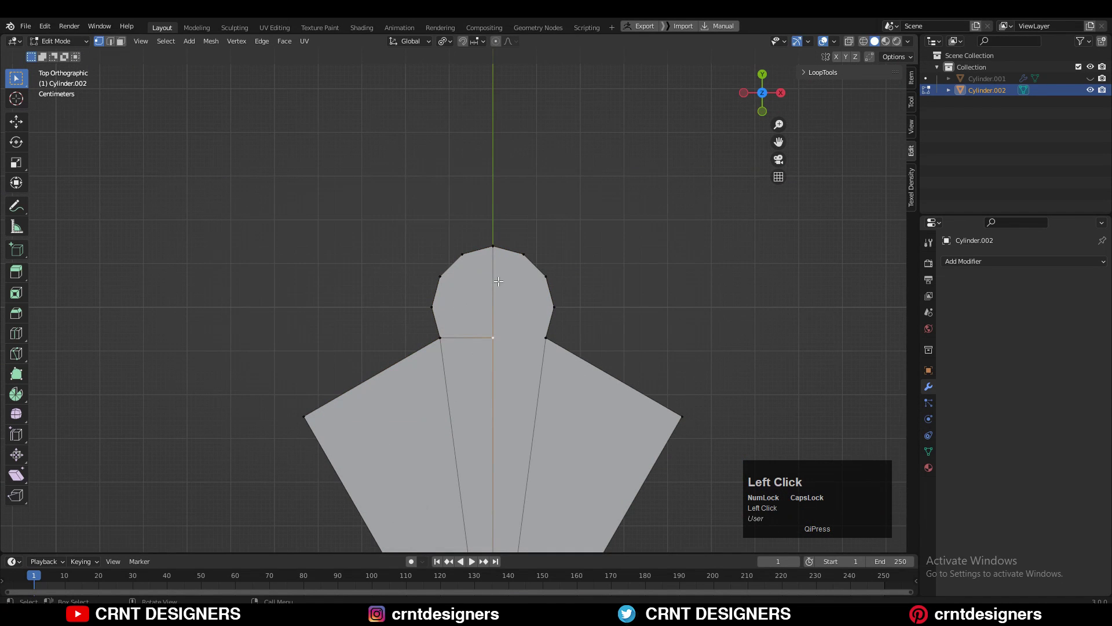
pyautogui.press('g')
pyautogui.press('g')
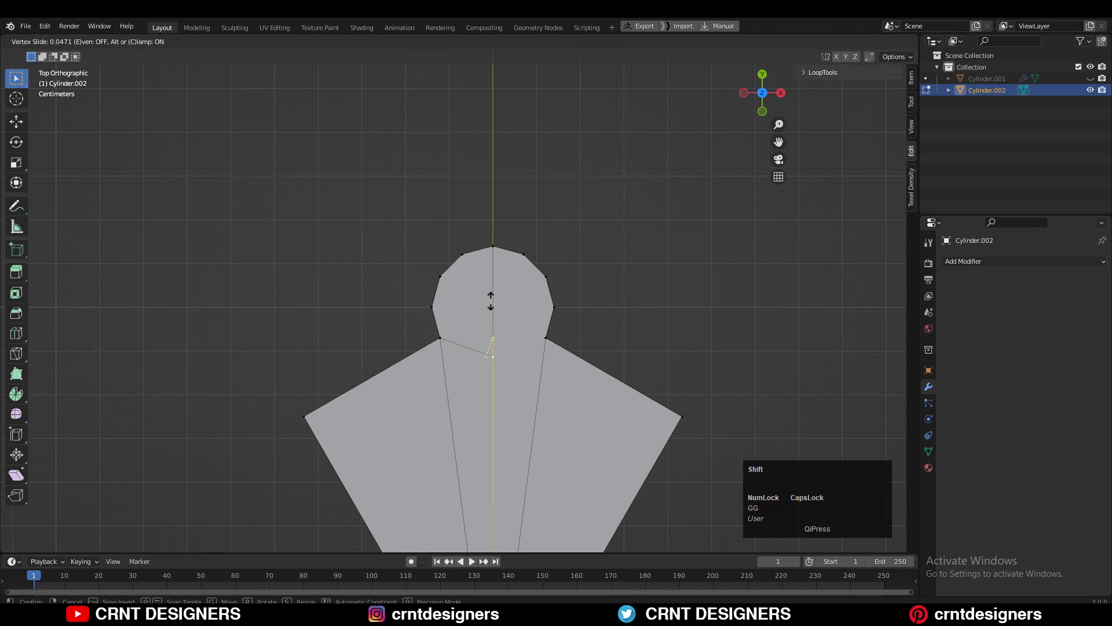
pyautogui.click(491, 301)
pyautogui.keyDown('ctrl'); pyautogui.moveTo(490, 302); pyautogui.dragTo(534, 305, button='middle'); pyautogui.keyUp('ctrl')
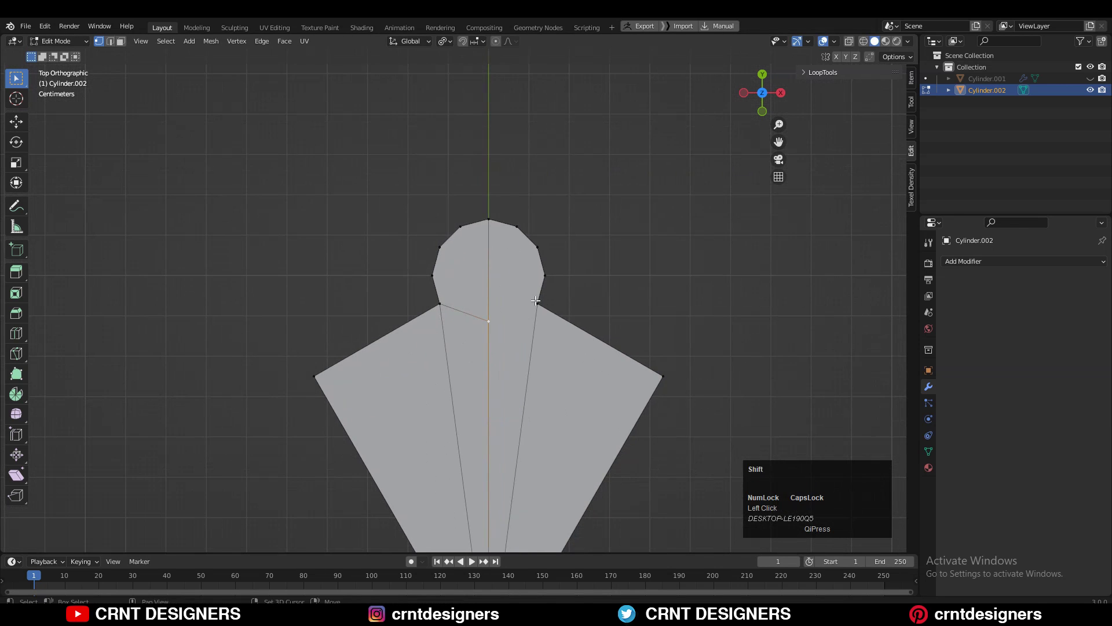
pyautogui.keyDown('ctrl'); pyautogui.moveTo(650, 198); pyautogui.dragTo(457, 314, button='middle'); pyautogui.keyUp('ctrl')
# Split the -X junction edge at its middle and move the new vertex about -0.007 m in X and -0.013 m in Y.
pyautogui.hotkey('ctrl', 'r')
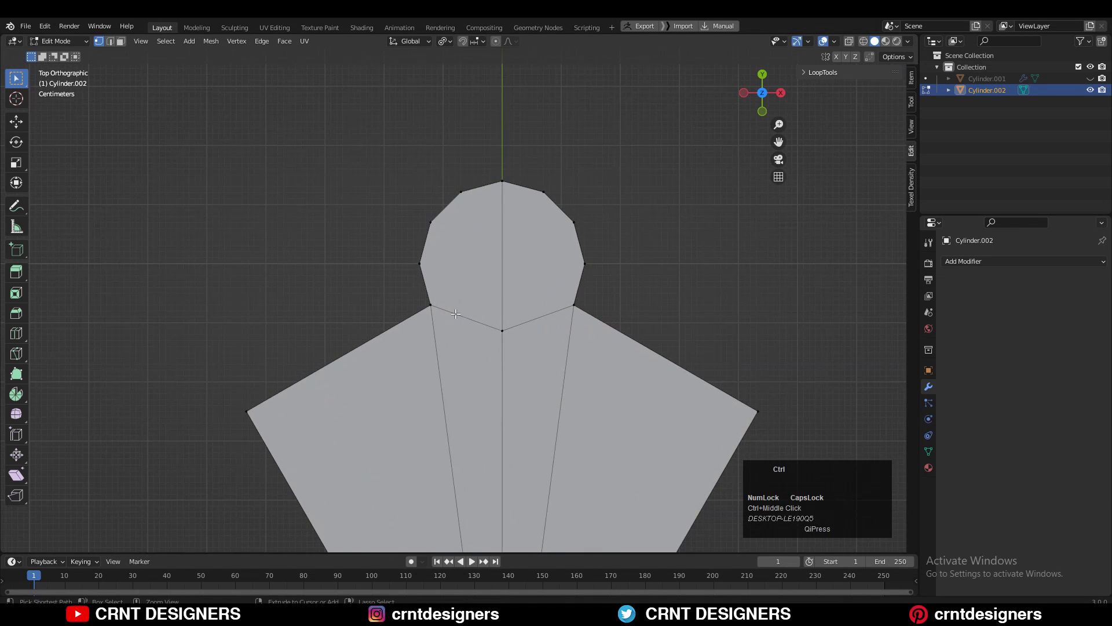
pyautogui.click(458, 314)
pyautogui.click(457, 314)
pyautogui.rightClick(556, 283)
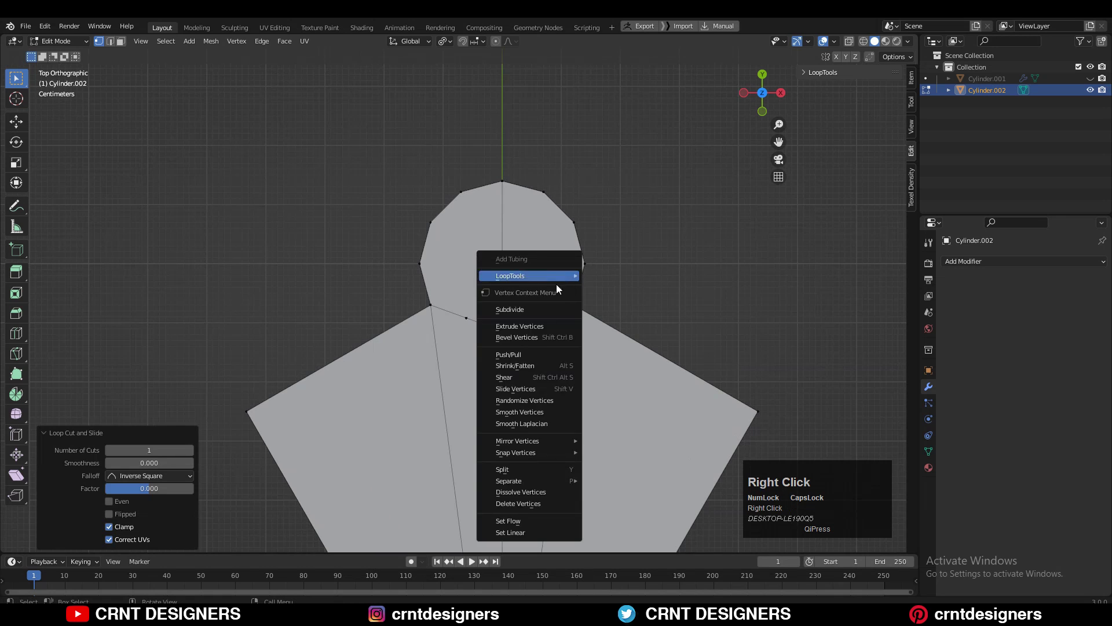
pyautogui.click(517, 507)
pyautogui.click(467, 317)
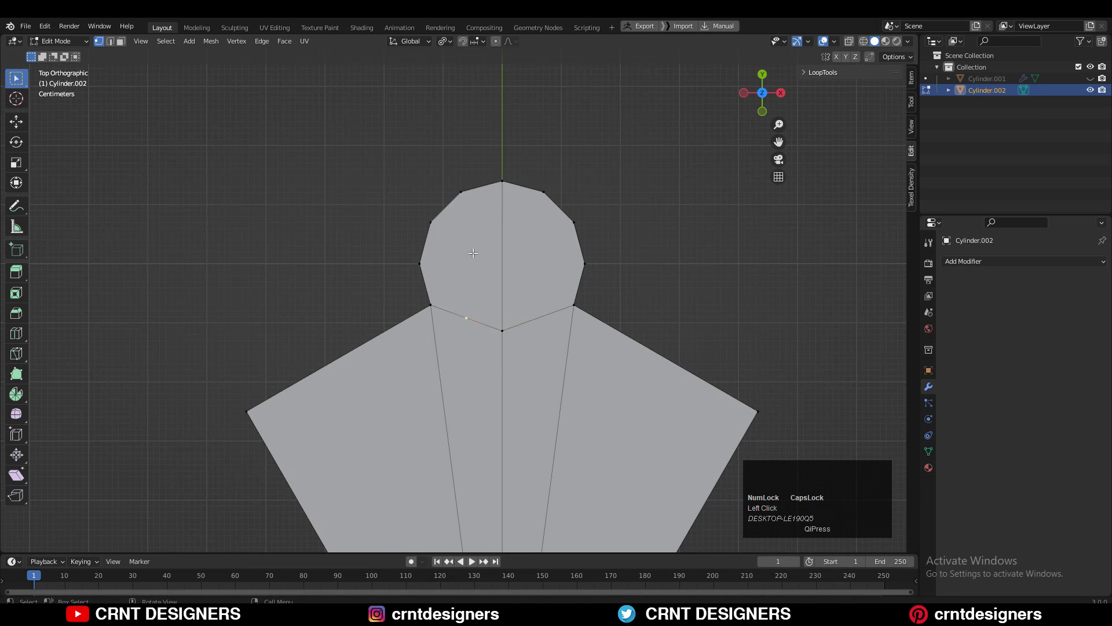
pyautogui.press('g')
pyautogui.click(457, 272)
pyautogui.scroll(1, 405, 313)
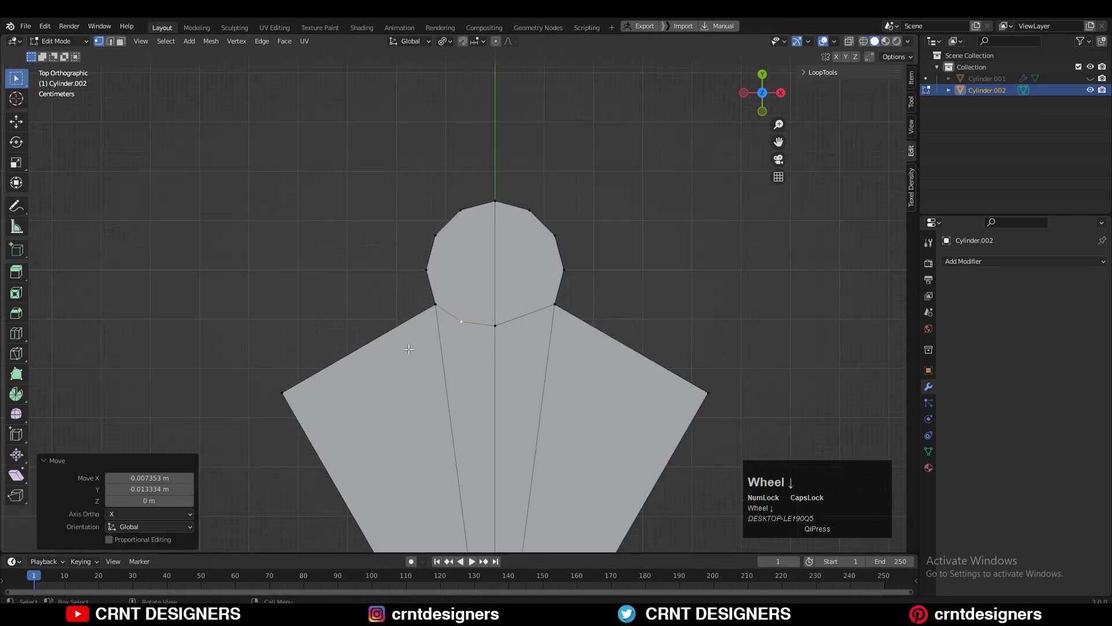
# Connect the moved vertex to the column vertex directly opposite it, and join the column's two outermost side vertices across its top.
pyautogui.keyDown('shift'); pyautogui.moveTo(411, 323); pyautogui.dragTo(429, 289, button='middle'); pyautogui.keyUp('shift')
pyautogui.scroll(-2, 429, 260)
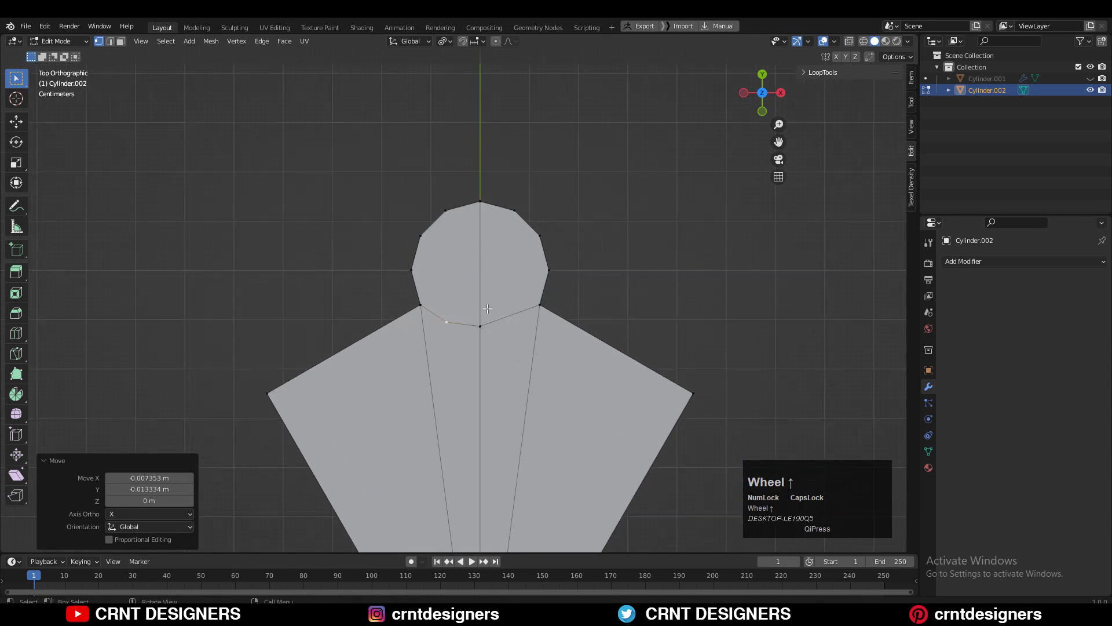
pyautogui.scroll(2, 441, 232)
pyautogui.keyDown('shift'); pyautogui.click(445, 203); pyautogui.keyUp('shift')
pyautogui.rightClick(444, 202)
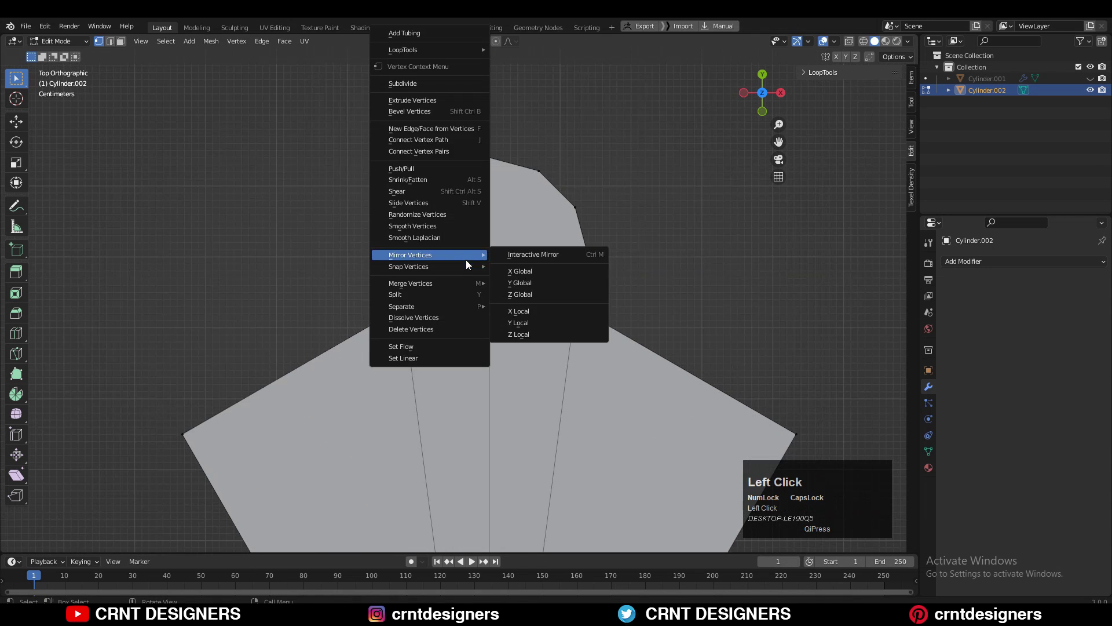
pyautogui.click(448, 150)
pyautogui.rightClick(510, 233)
pyautogui.click(499, 235)
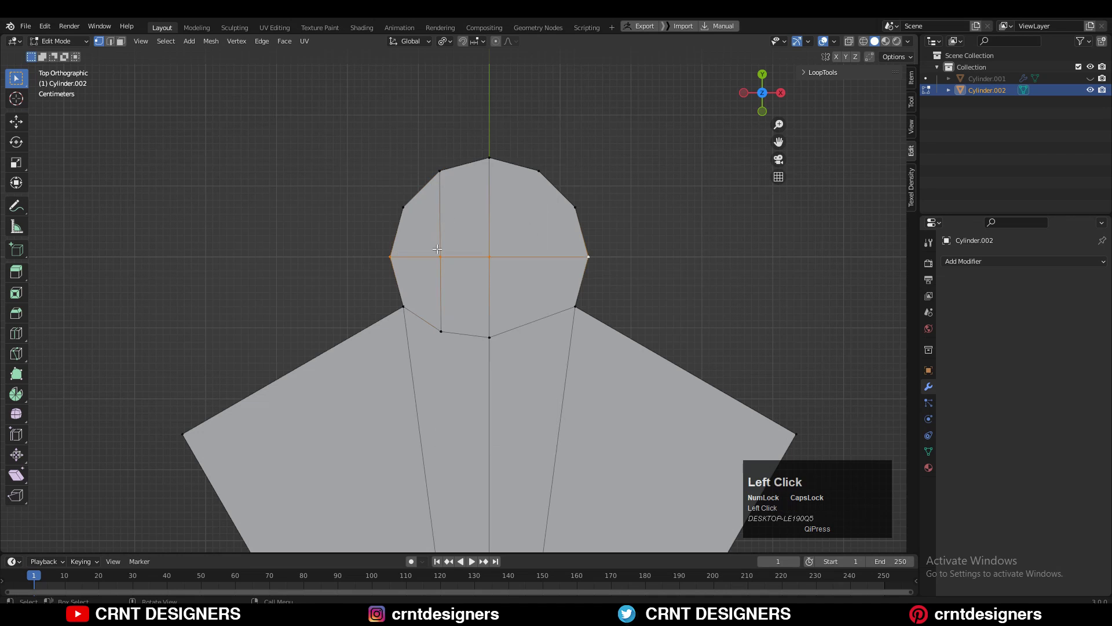
pyautogui.rightClick(550, 219)
pyautogui.click(548, 220)
pyautogui.hotkey('ctrl', 'z')
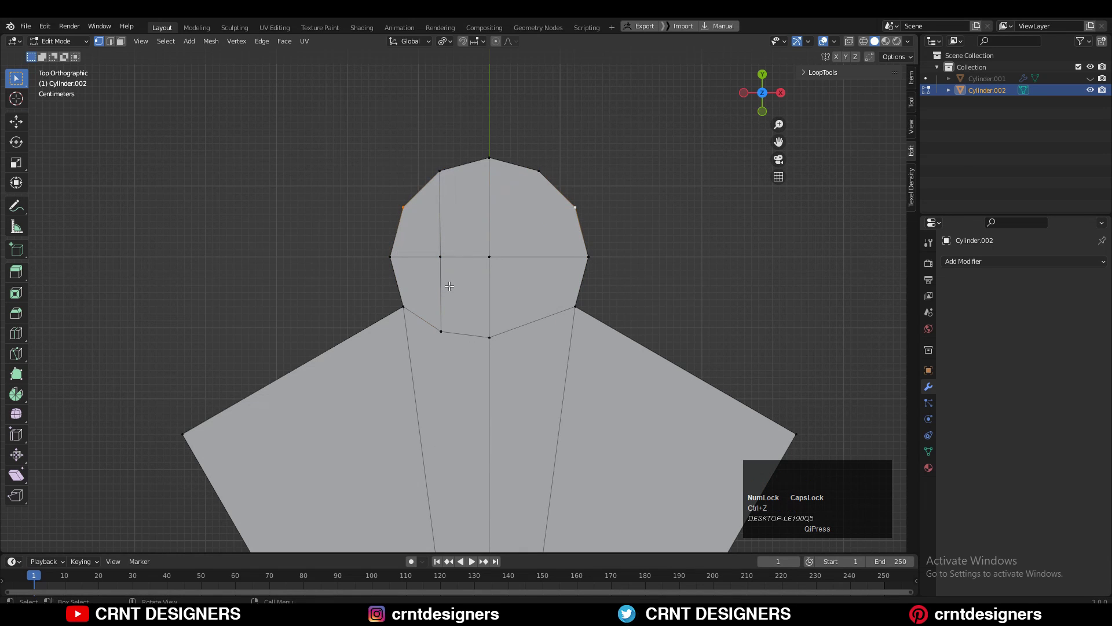
# Nudge the column arc's middle vertex slightly toward the hexagon's centre and symmetrize the whole wedge from -X to +X.
pyautogui.moveTo(496, 347); pyautogui.dragTo(468, 291)
pyautogui.click(16, 121)
pyautogui.press('3')
pyautogui.press('a')
pyautogui.scroll(-4, 635, 197)
pyautogui.click(211, 41)
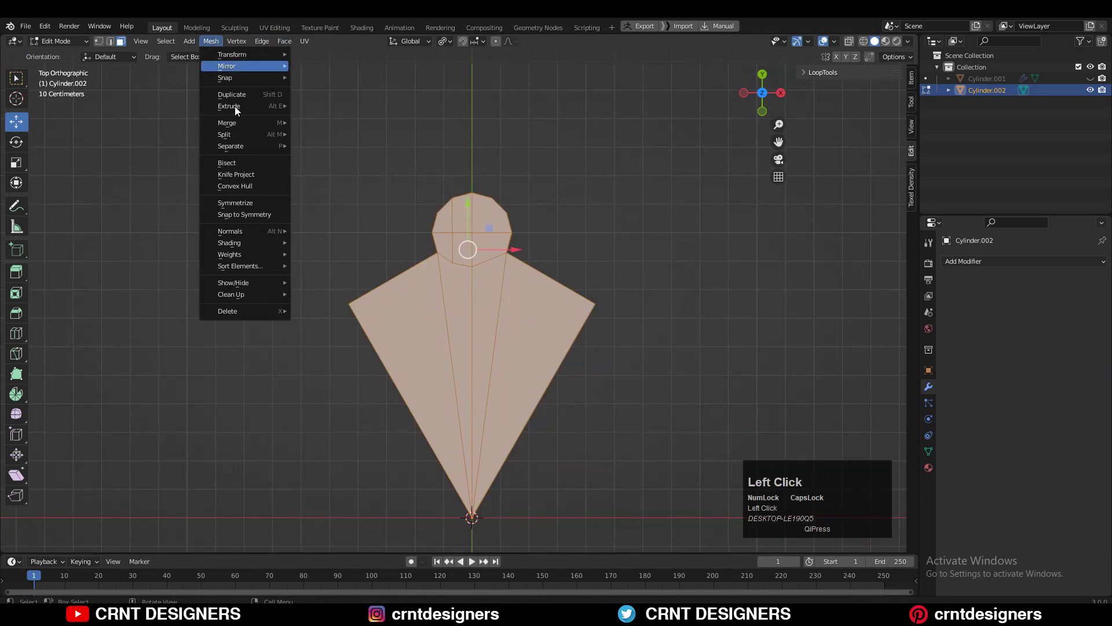
pyautogui.click(213, 203)
pyautogui.click(151, 525)
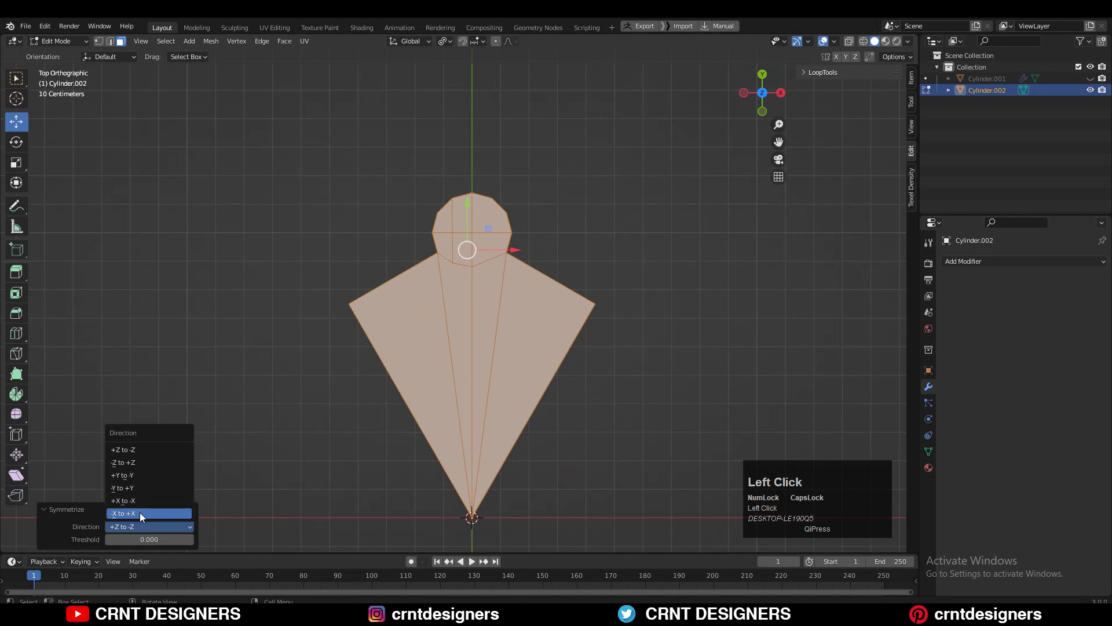
pyautogui.click(141, 510)
pyautogui.click(474, 189)
pyautogui.scroll(3, 487, 217)
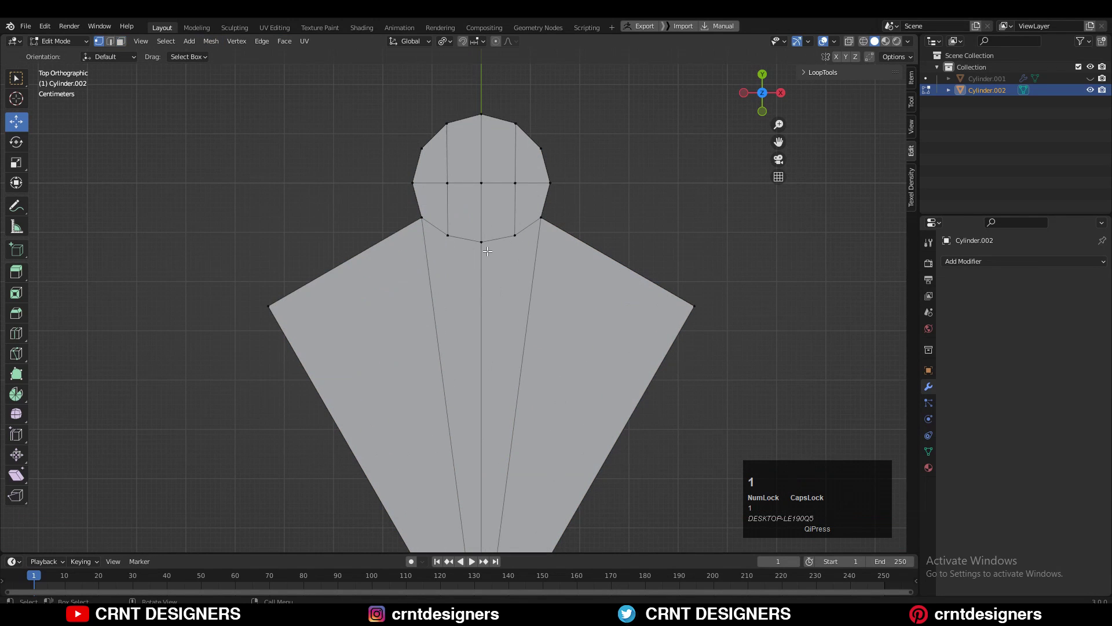
# Select all the column's top faces and inset them by about 0.029 m.
pyautogui.press('2')
pyautogui.moveTo(519, 243); pyautogui.dragTo(475, 210)
pyautogui.keyDown('shift'); pyautogui.click(454, 232); pyautogui.keyUp('shift')
pyautogui.press('Tab')
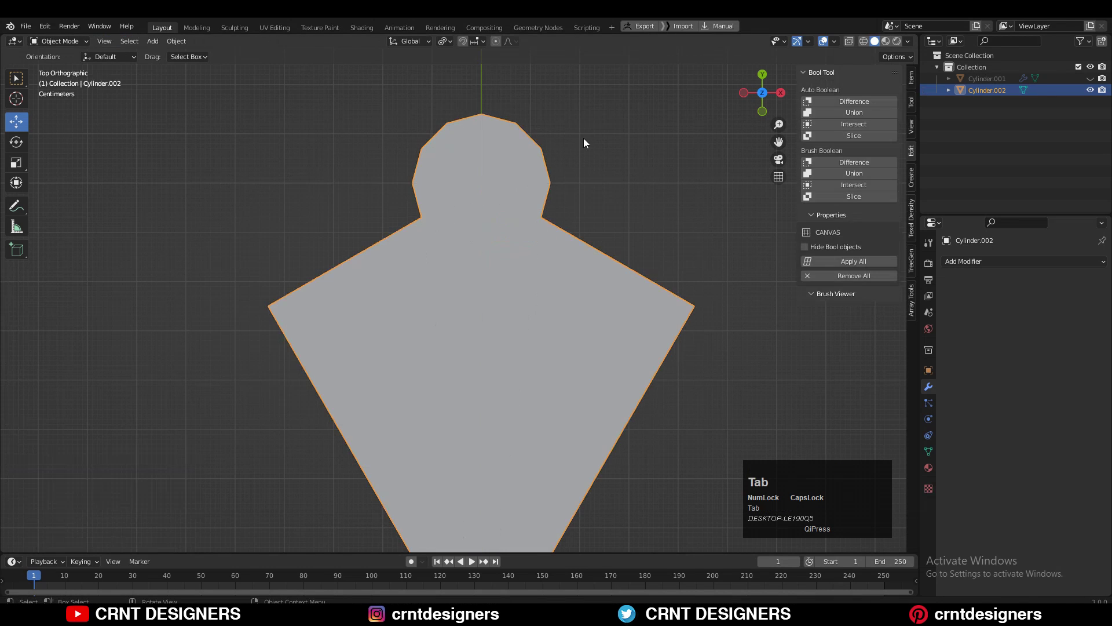
pyautogui.press('Tab')
pyautogui.press('3')
pyautogui.moveTo(444, 157)
pyautogui.mouseDown()
pyautogui.moveTo(532, 200)
pyautogui.moveTo(444, 156)
pyautogui.mouseUp()
pyautogui.keyDown('shift'); pyautogui.moveTo(591, 131); pyautogui.dragTo(576, 151, button='middle'); pyautogui.keyUp('shift')
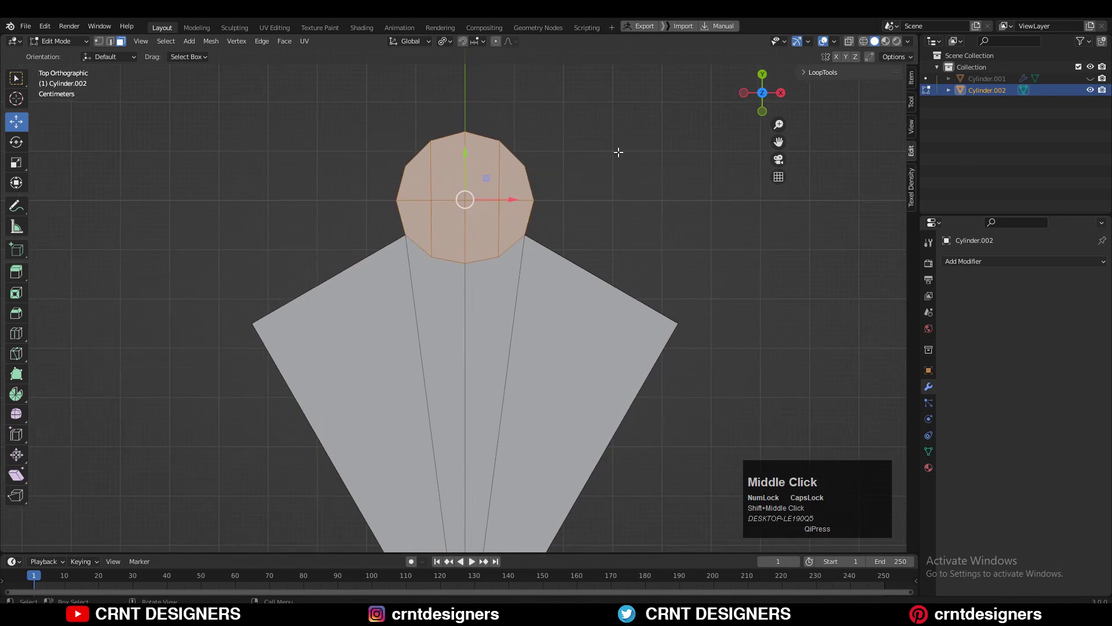
pyautogui.press('i')
pyautogui.click(618, 151)
# Reshape the inset faces' outline into a circle with LoopTools Circle, using the best-fit method.
pyautogui.rightClick(575, 138)
pyautogui.moveTo(575, 138)
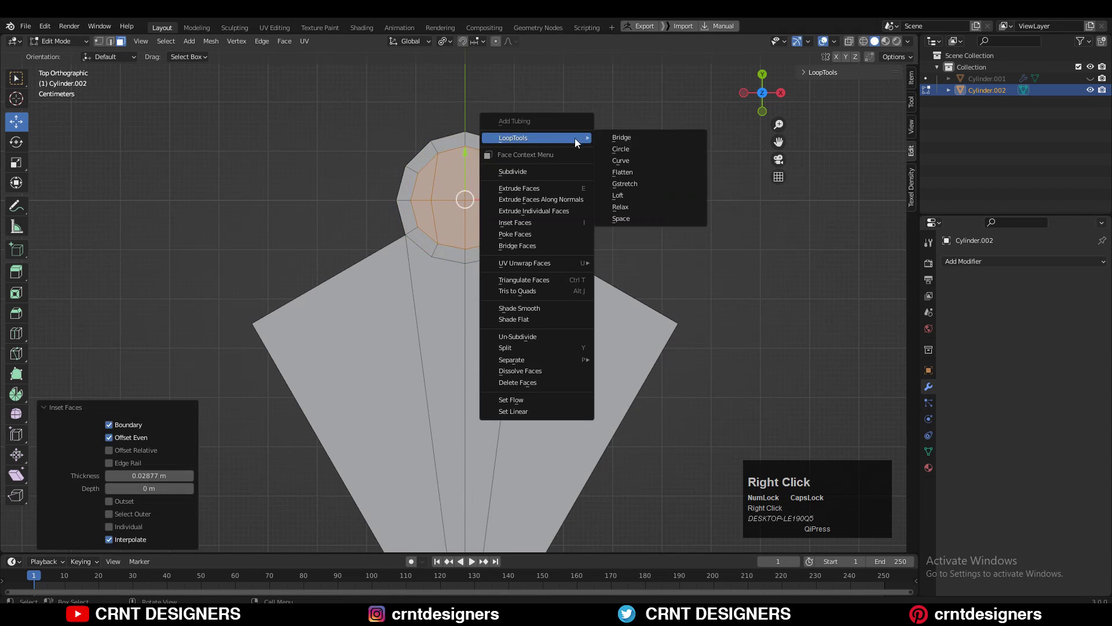
pyautogui.click(631, 150)
pyautogui.scroll(3, 616, 168)
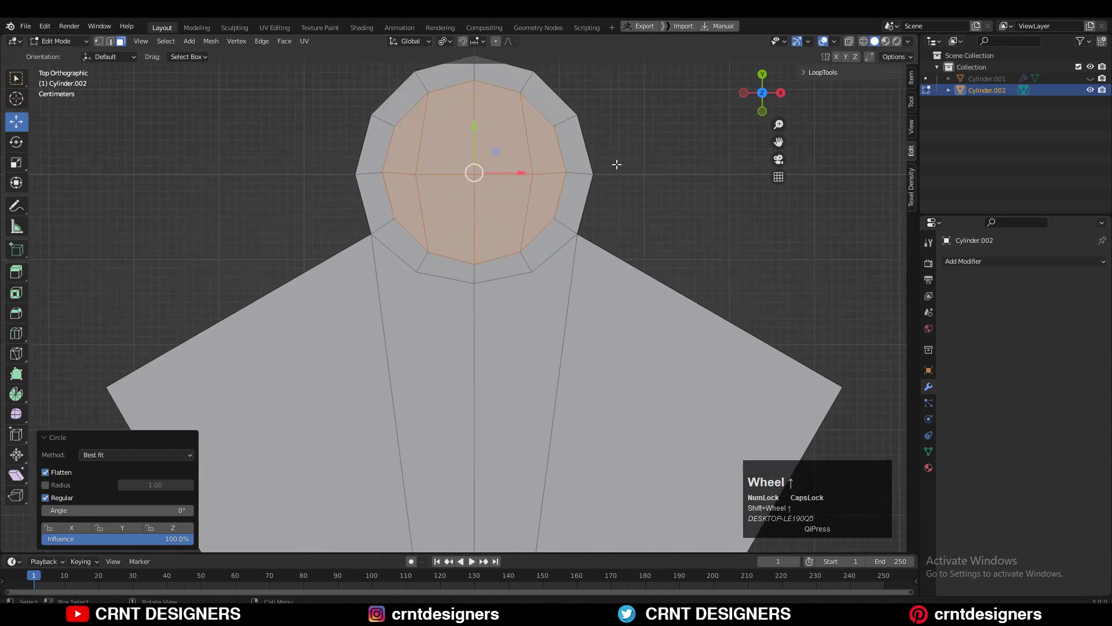
pyautogui.press('1')
pyautogui.click(628, 166)
pyautogui.scroll(-4, 628, 167)
# Dissolve the two long edges running from the column's junction vertices to the hexagon's centre.
pyautogui.press('2')
pyautogui.click(434, 406)
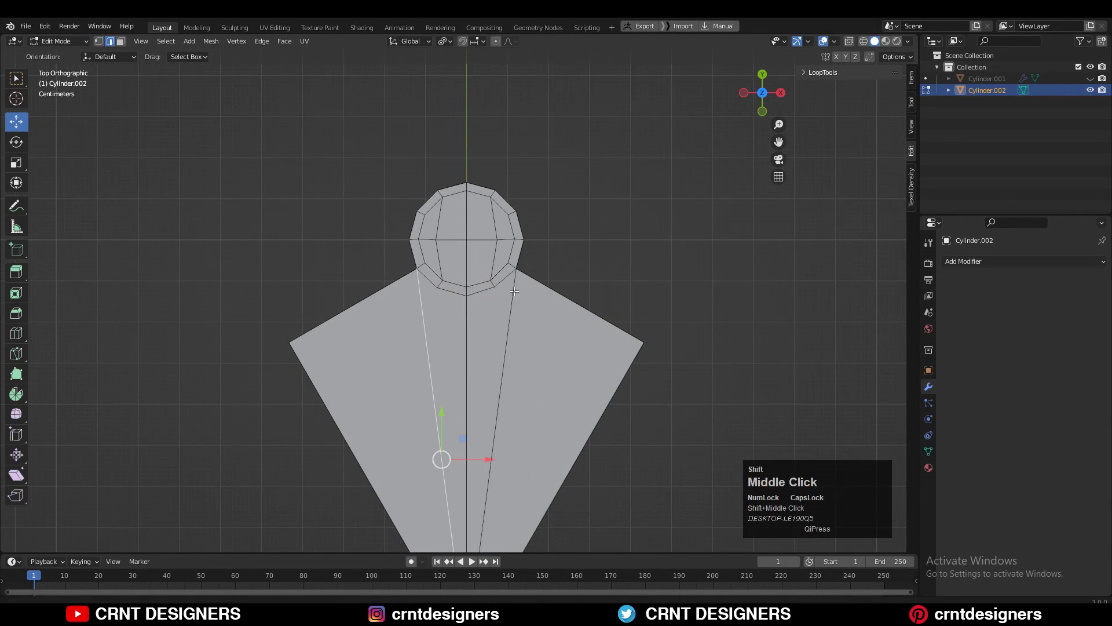
pyautogui.keyDown('shift'); pyautogui.moveTo(509, 312); pyautogui.dragTo(532, 174, button='middle'); pyautogui.keyUp('shift')
pyautogui.hotkey('ctrl', 'x')
pyautogui.click(515, 324)
pyautogui.hotkey('ctrl', 'x')
# Connect the midpoint of the wedge's long -X edge to the column arc's vertex on the -X side.
pyautogui.keyDown('shift'); pyautogui.moveTo(389, 296); pyautogui.dragTo(372, 345, button='middle'); pyautogui.keyUp('shift')
pyautogui.hotkey('ctrl', 'r')
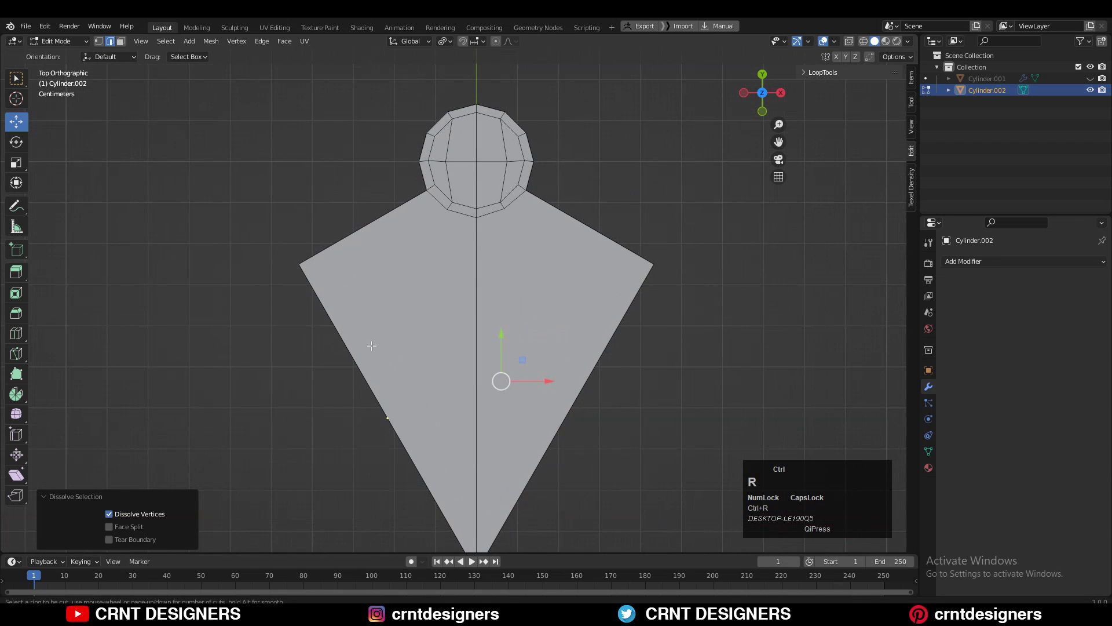
pyautogui.click(372, 346)
pyautogui.press('1')
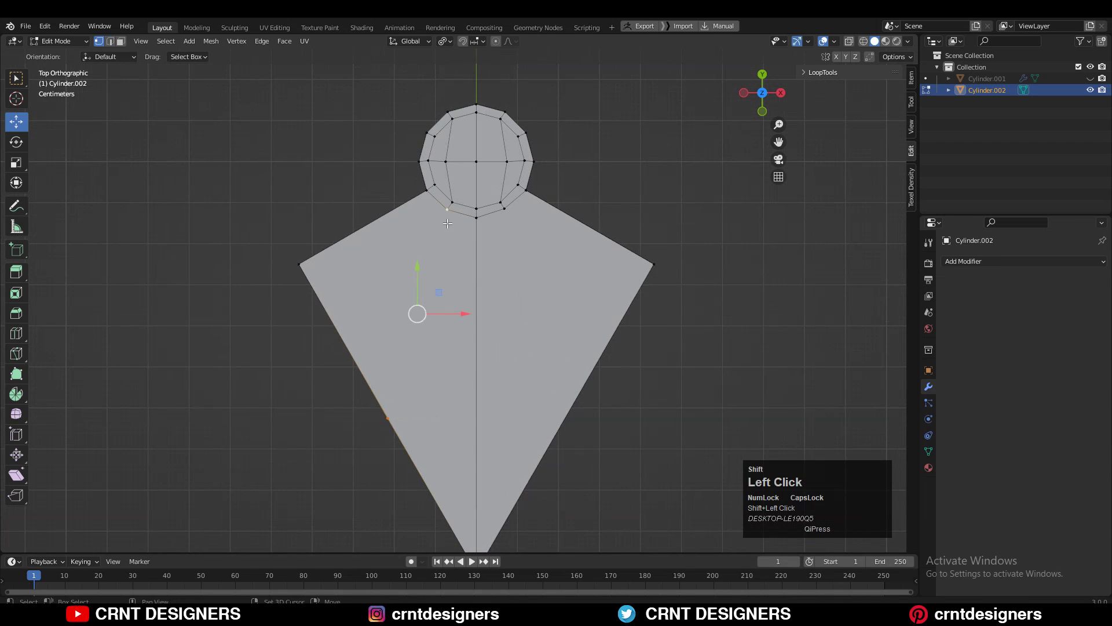
pyautogui.rightClick(564, 280)
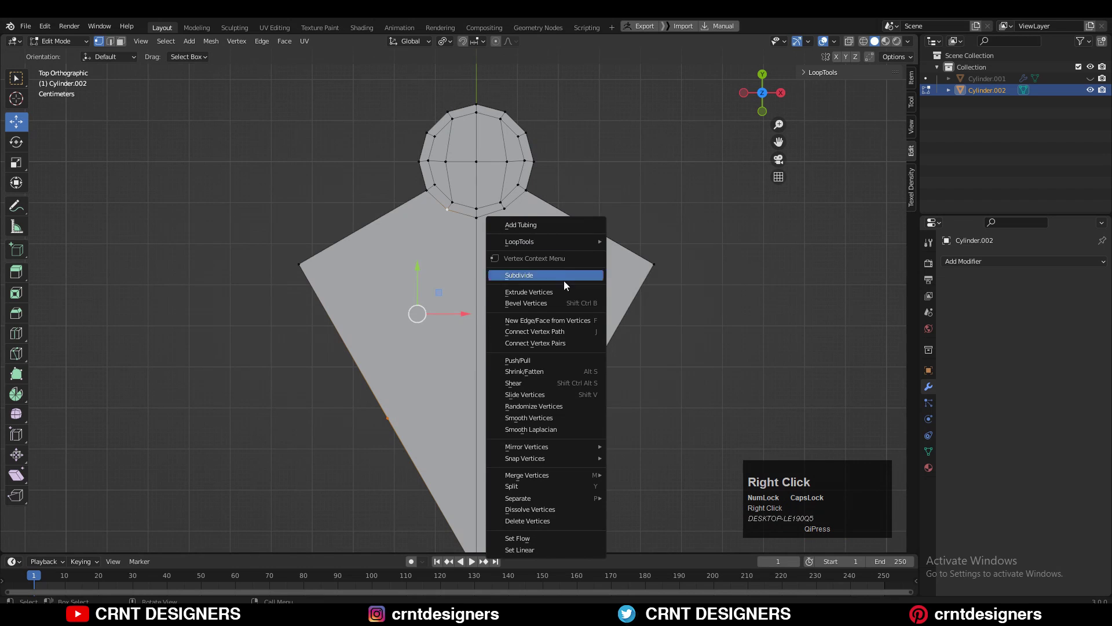
pyautogui.click(561, 335)
# Symmetrize the whole wedge from -X to +X to mirror the new connecting edge.
pyautogui.press('a')
pyautogui.click(211, 40)
pyautogui.click(234, 202)
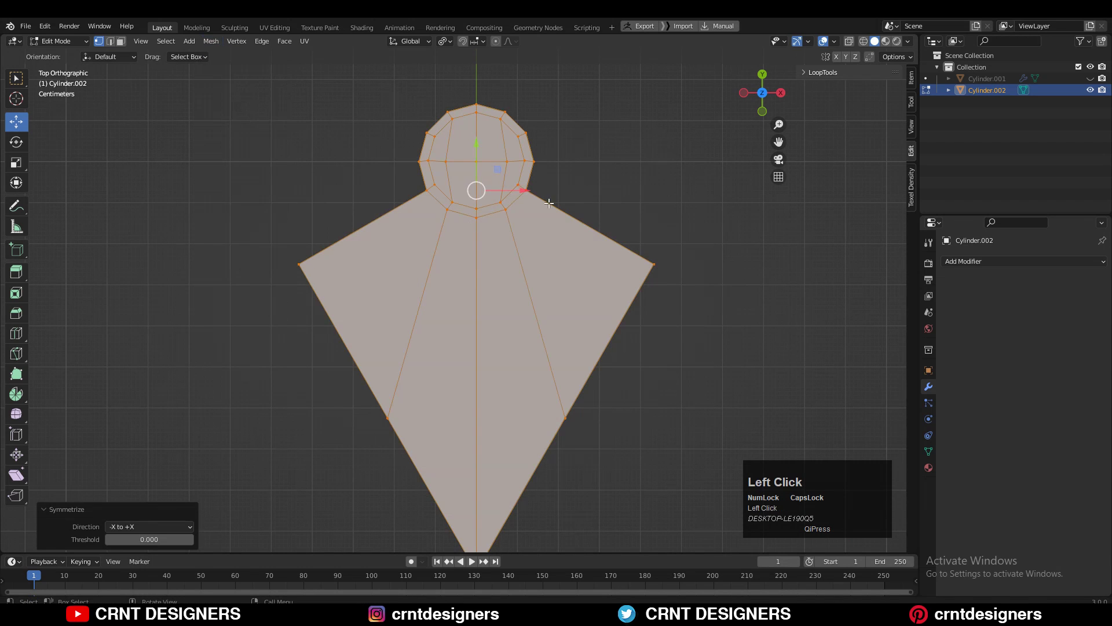
# Symmetrize the whole wedge from +Z to -Z so the top topology is mirrored onto the bottom.
pyautogui.click(211, 40)
pyautogui.click(241, 204)
pyautogui.moveTo(244, 209); pyautogui.dragTo(192, 510, button='middle')
pyautogui.click(188, 526)
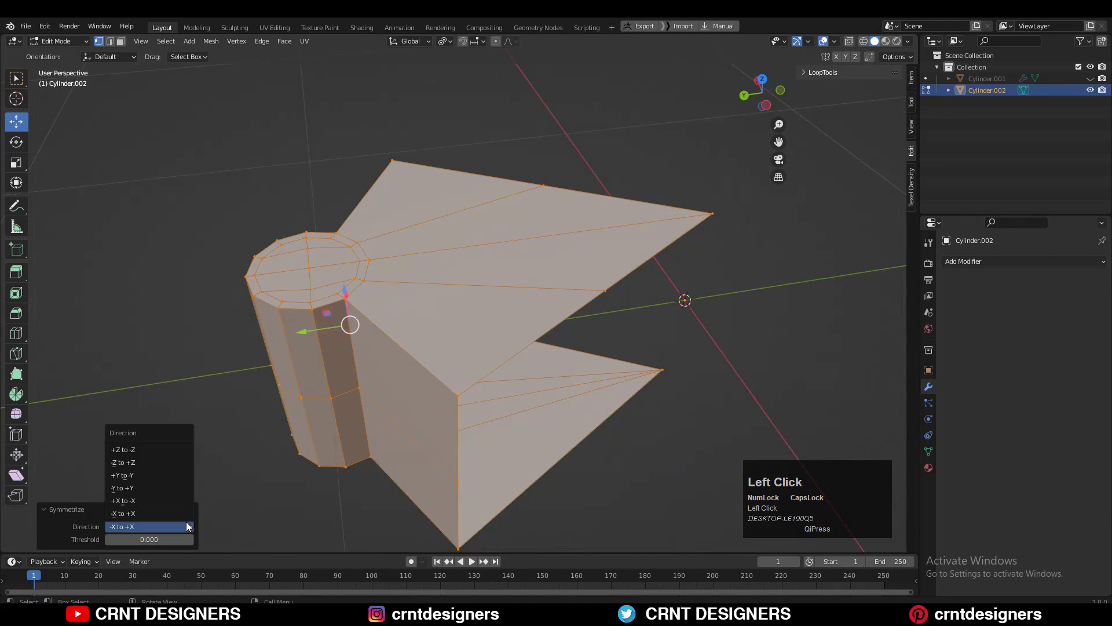
pyautogui.click(174, 453)
# Try an edge loop across the wedge's top face close to the column's inner arc, and dissolve it.
pyautogui.moveTo(359, 324); pyautogui.dragTo(437, 181, button='middle')
pyautogui.hotkey('ctrl', 'r')
pyautogui.click(473, 185)
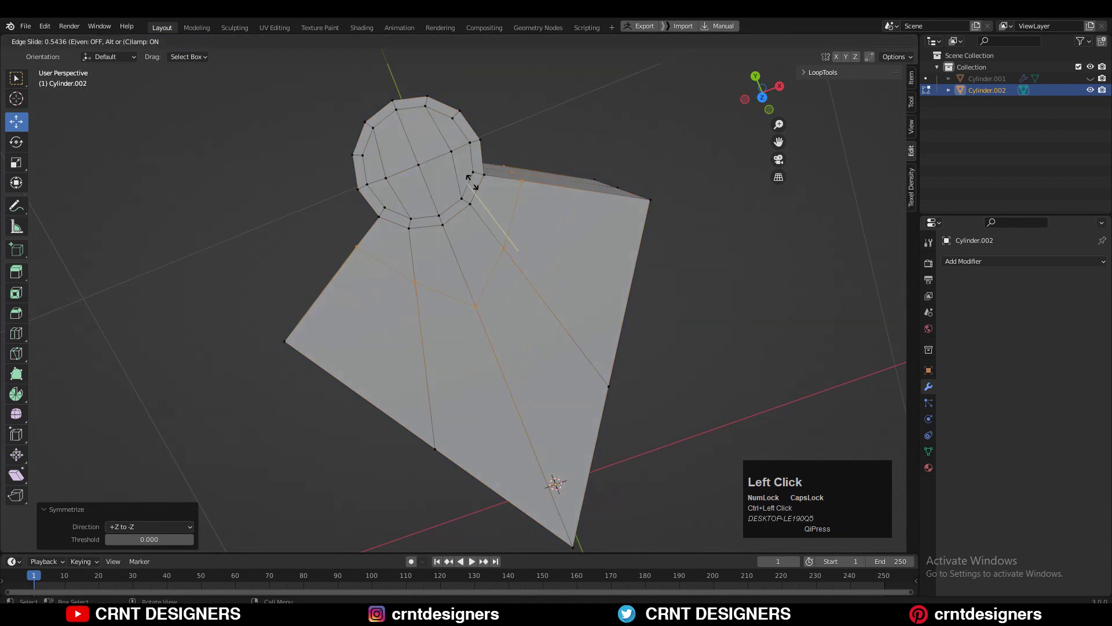
pyautogui.click(468, 128)
pyautogui.click(763, 97)
pyautogui.scroll(3, 563, 249)
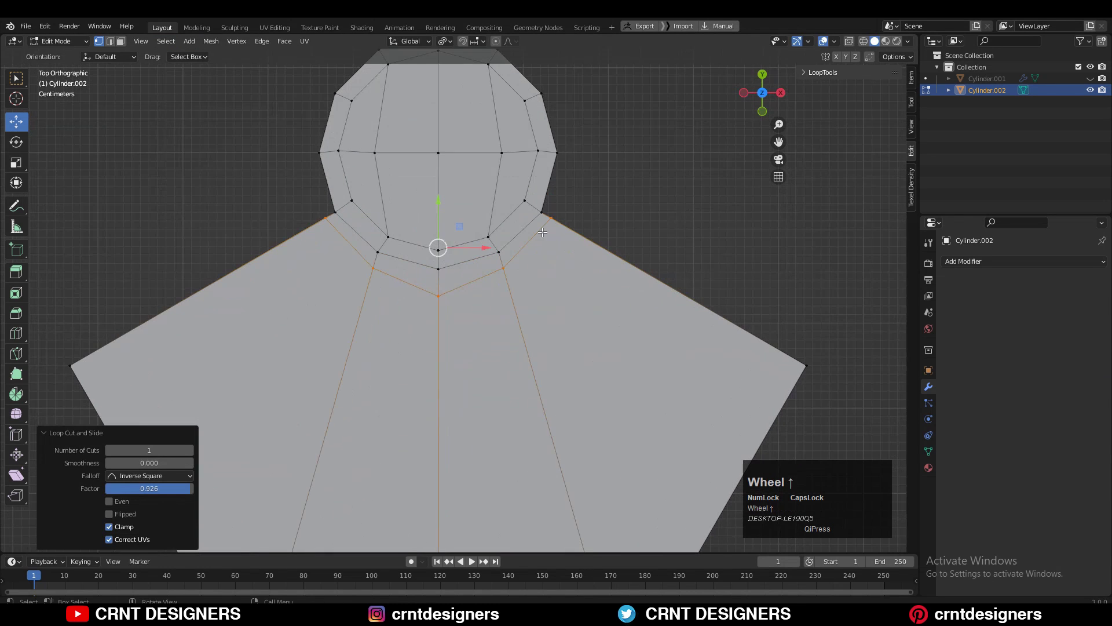
pyautogui.scroll(-4, 442, 239)
pyautogui.press('2')
pyautogui.hotkey('ctrl', 'x')
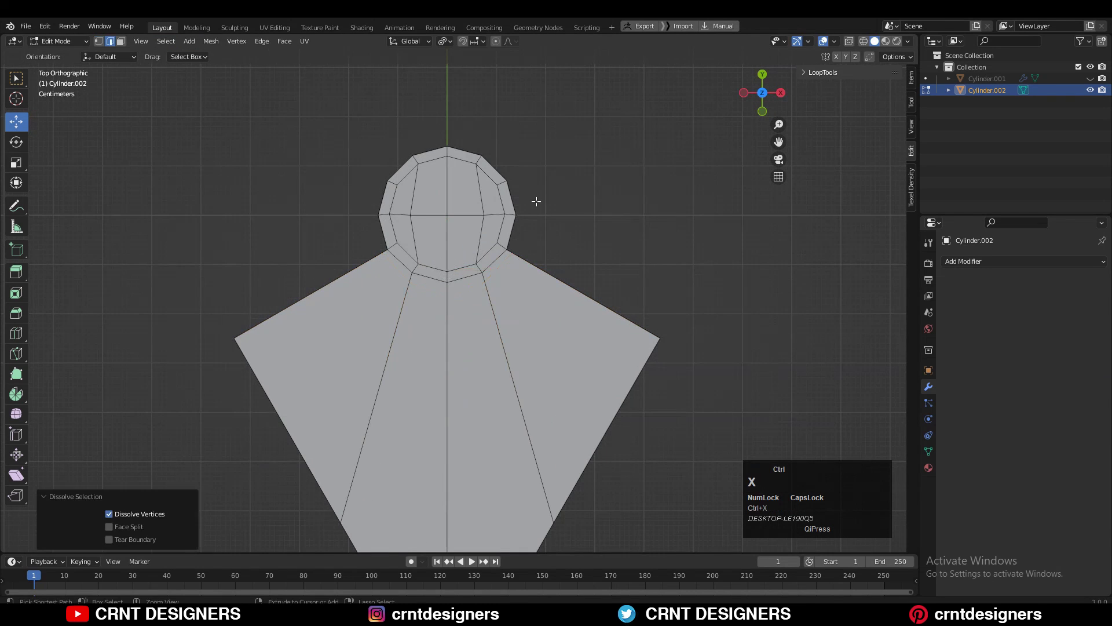
pyautogui.moveTo(529, 231); pyautogui.dragTo(545, 313, button='middle')
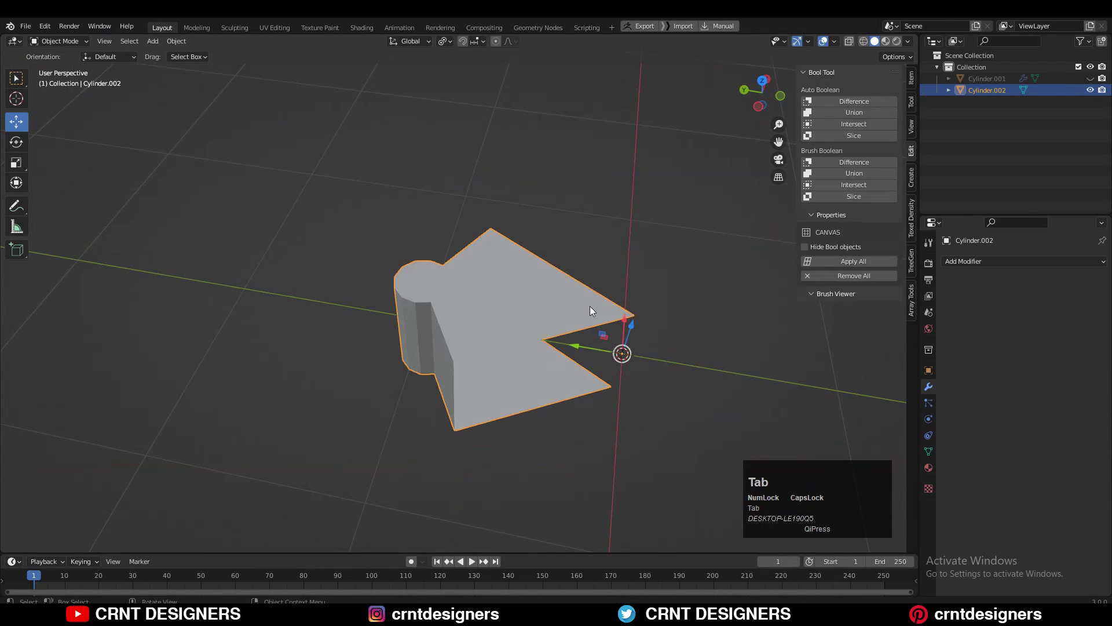
pyautogui.moveTo(589, 308); pyautogui.dragTo(532, 290, button='middle')
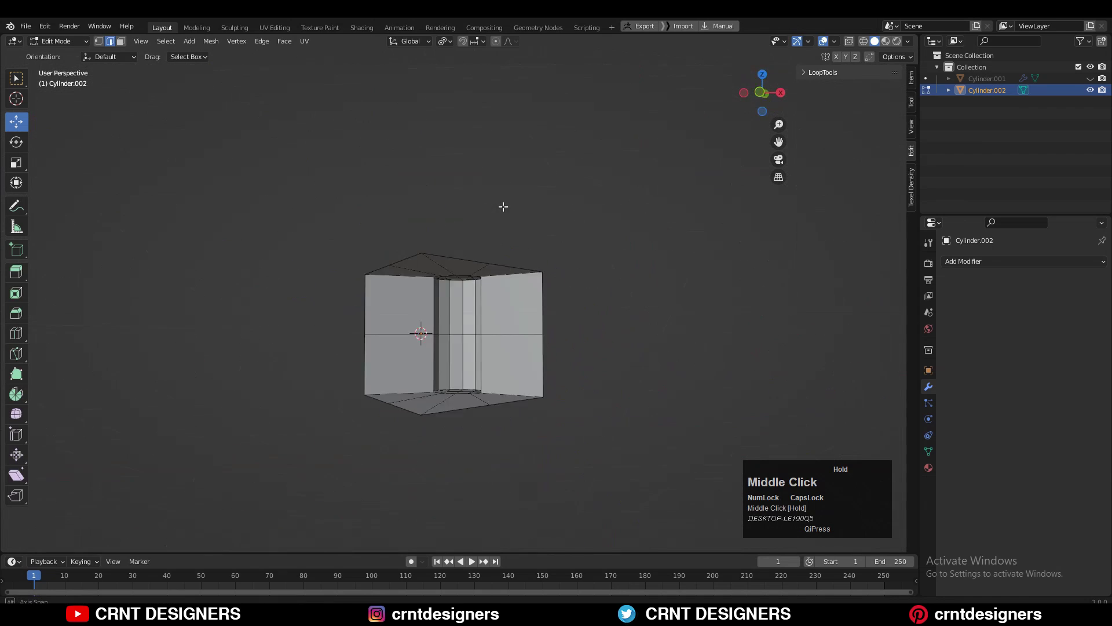
pyautogui.moveTo(504, 206); pyautogui.dragTo(679, 141, button='middle')
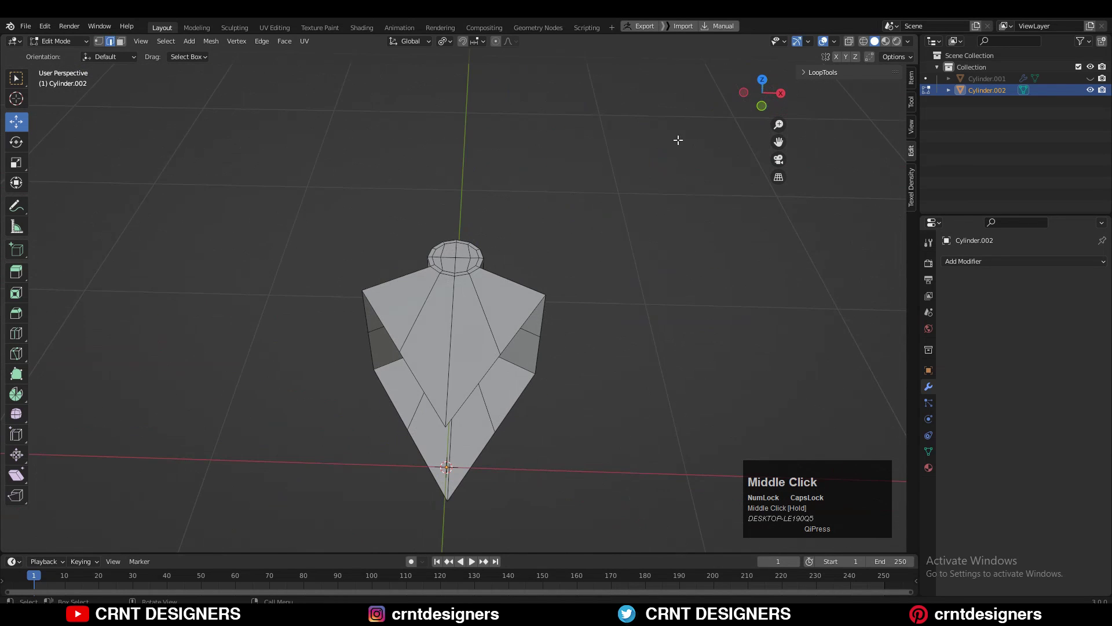
pyautogui.click(763, 81)
pyautogui.press('Tab')
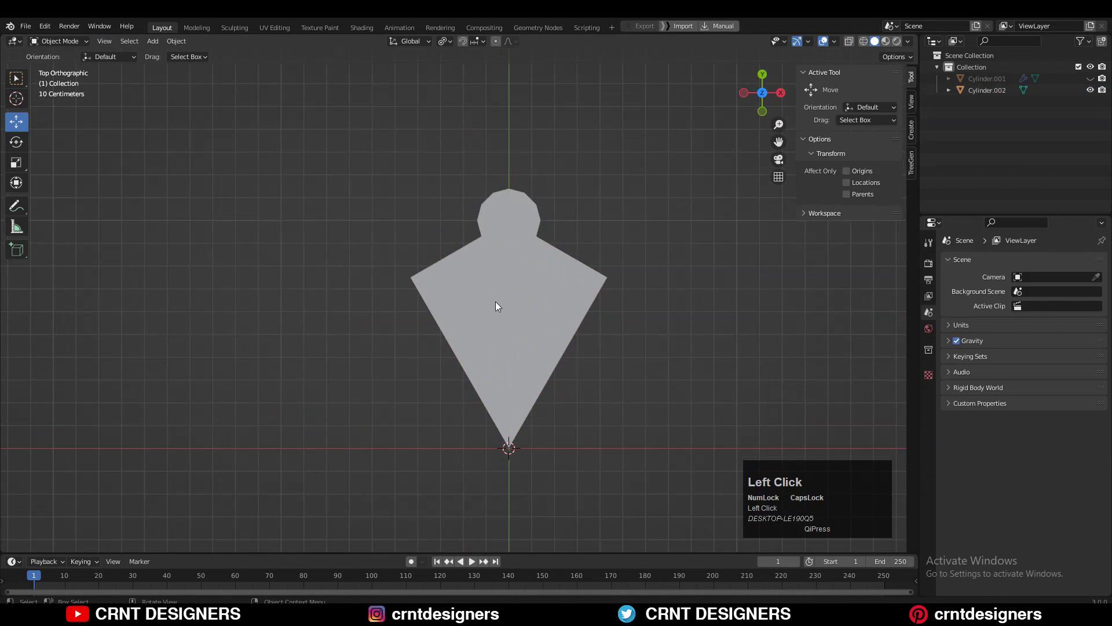
pyautogui.scroll(6, 454, 321)
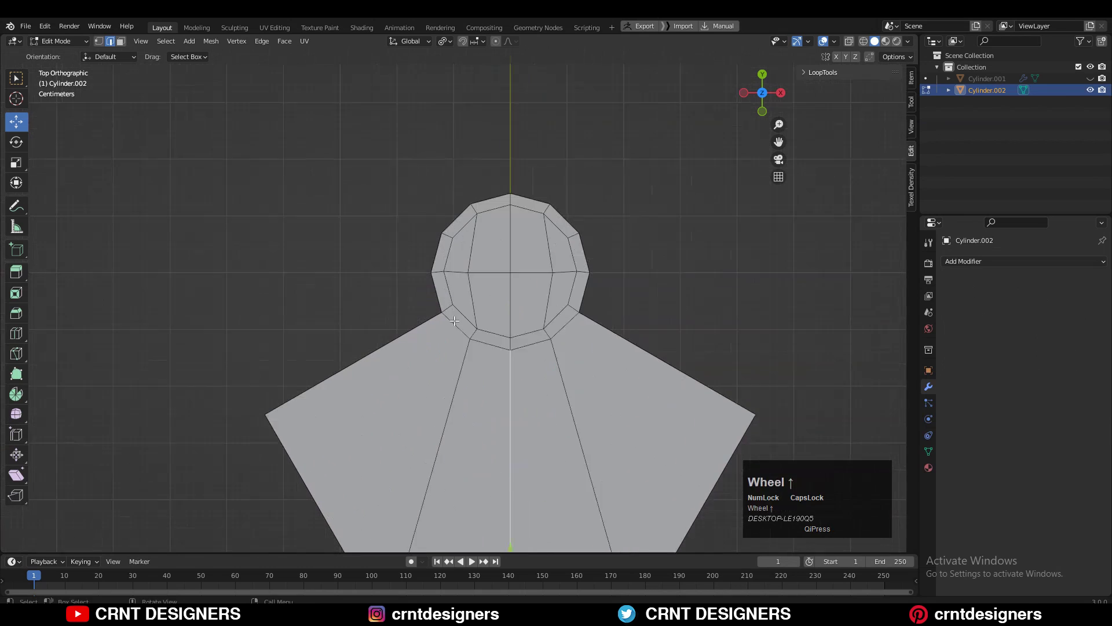
pyautogui.scroll(2, 454, 320)
pyautogui.hotkey('ctrl', 'r')
pyautogui.click(440, 324)
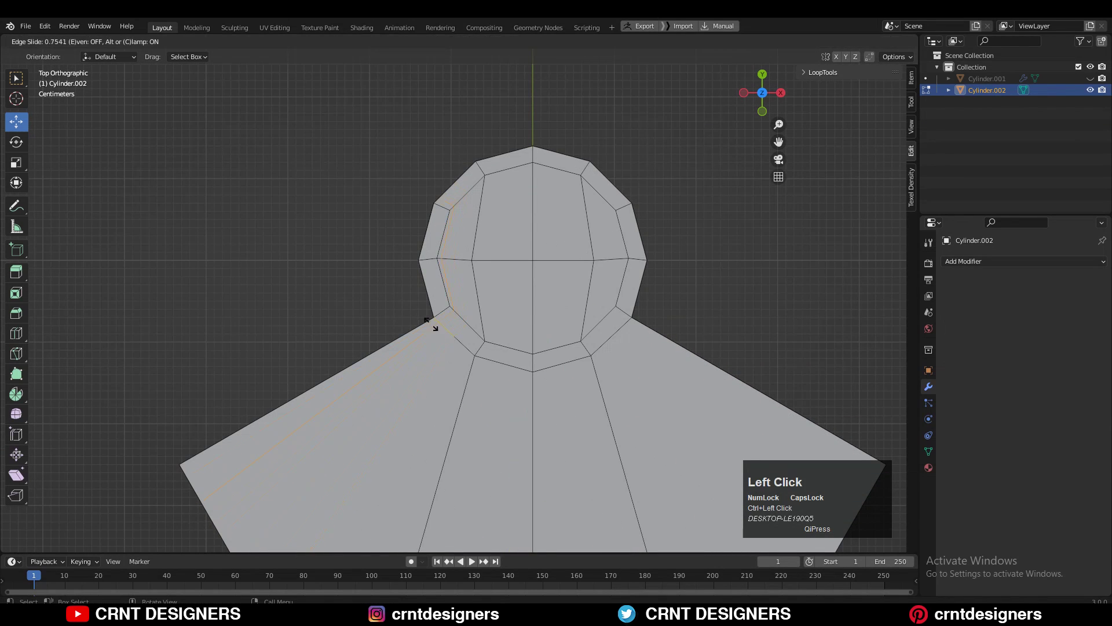
pyautogui.rightClick(439, 325)
# Knife-cut a line along the wedge's upper -X side, from the outer edge near the corner to the column's arc near the junction.
pyautogui.keyDown('shift'); pyautogui.moveTo(239, 319); pyautogui.dragTo(302, 232, button='middle'); pyautogui.keyUp('shift')
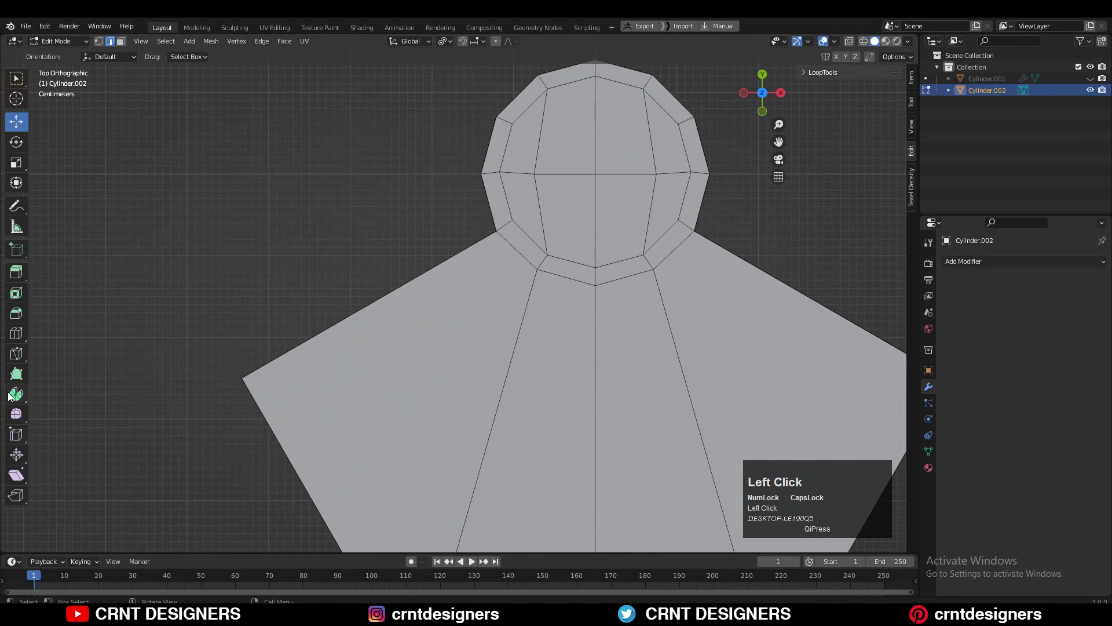
pyautogui.click(14, 353)
pyautogui.press('1')
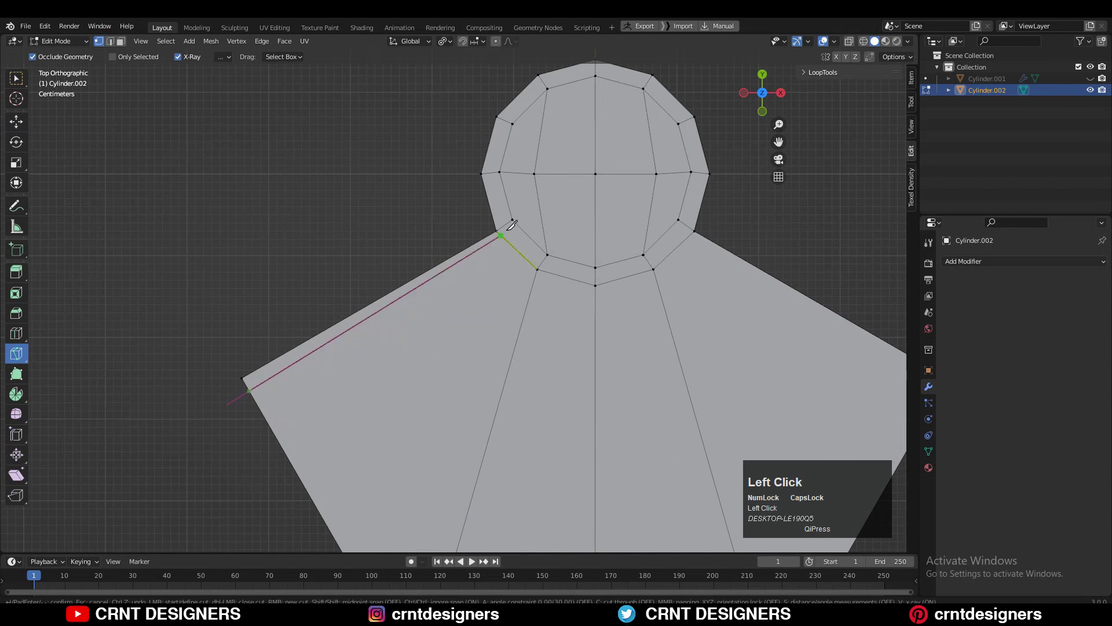
pyautogui.click(507, 241)
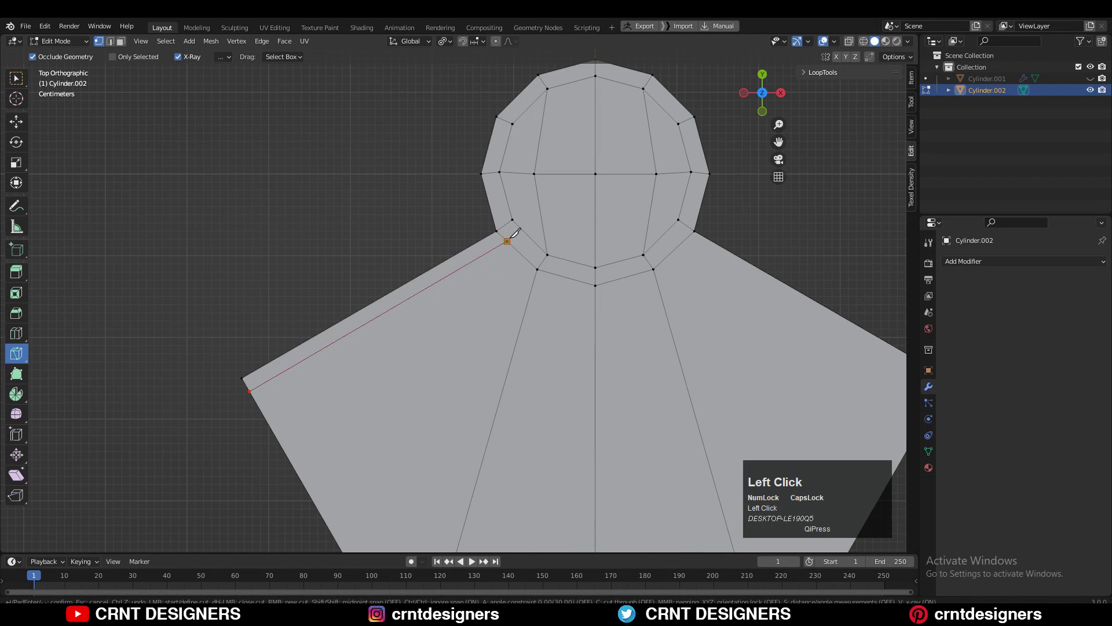
# Add a centred edge loop within the column cap's rim and merge its -X junction vertex with the knife cut's end vertex.
pyautogui.scroll(3, 512, 240)
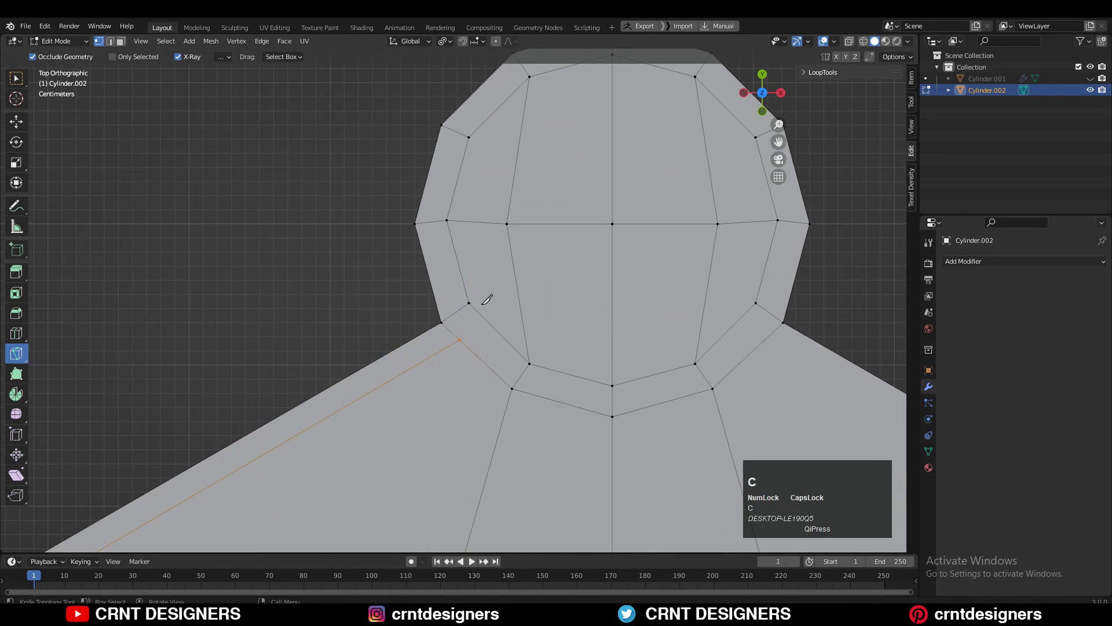
pyautogui.click(470, 301)
pyautogui.click(458, 313)
pyautogui.rightClick(457, 314)
pyautogui.click(460, 318)
pyautogui.press('m')
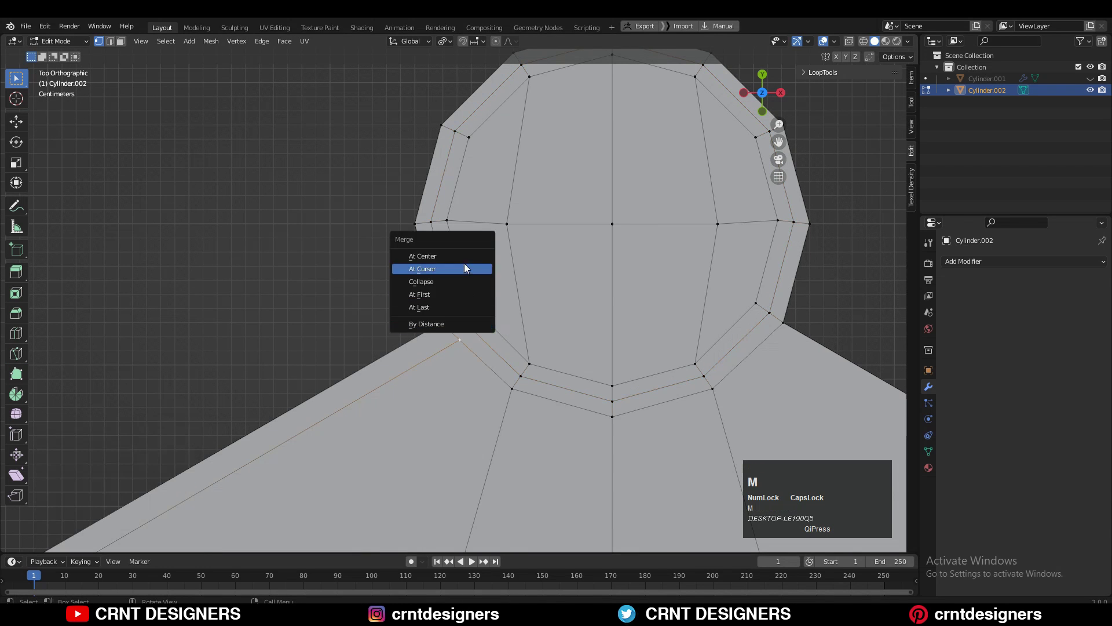
pyautogui.click(464, 265)
# Symmetrize the whole wedge from -X to +X to mirror the knife cut and the merged junction.
pyautogui.scroll(-3, 448, 320)
pyautogui.press('a')
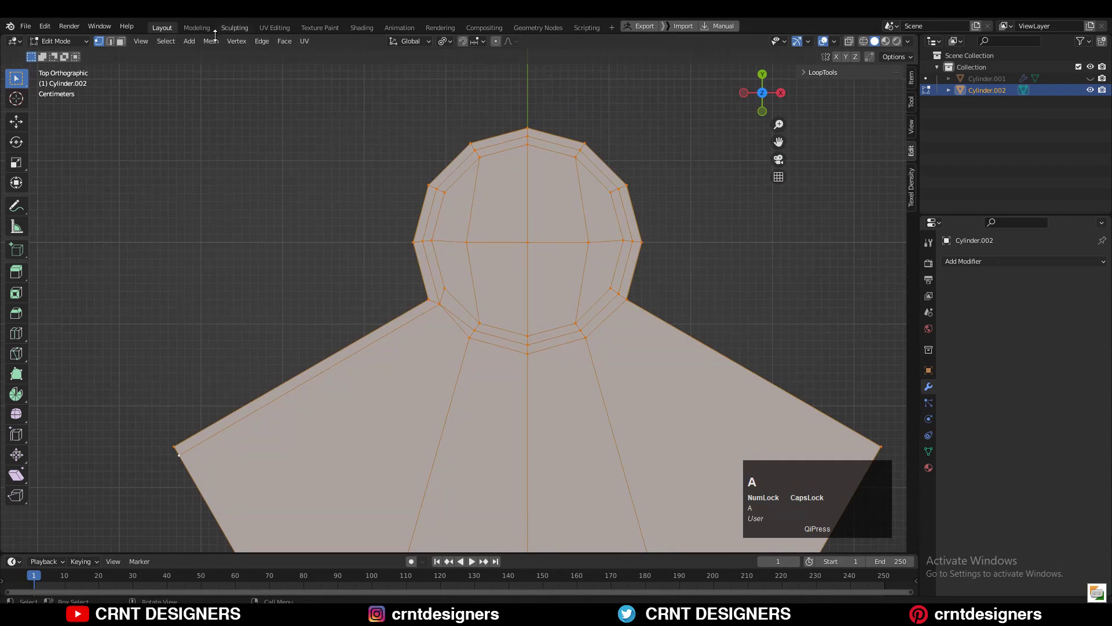
pyautogui.click(210, 40)
pyautogui.click(235, 213)
pyautogui.click(139, 522)
pyautogui.click(152, 498)
# Dissolve the column cap's outer arc edges inside the top face and slide the two central edges of the middle arc slightly outward.
pyautogui.click(373, 266)
pyautogui.press('2')
pyautogui.press('1')
pyautogui.click(484, 340)
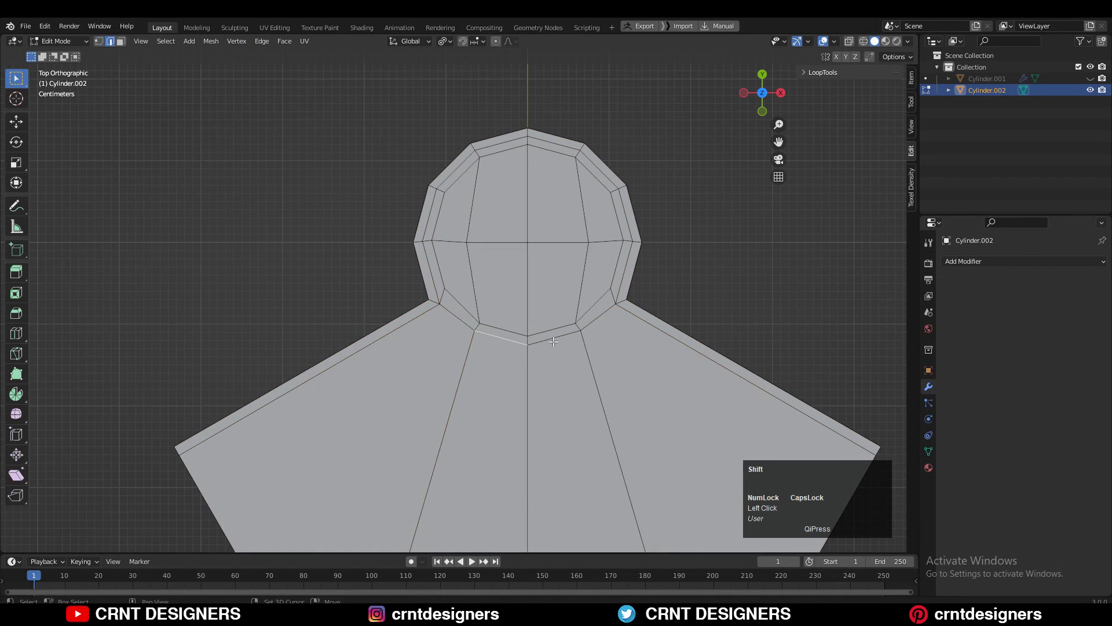
pyautogui.press('g')
pyautogui.press('g')
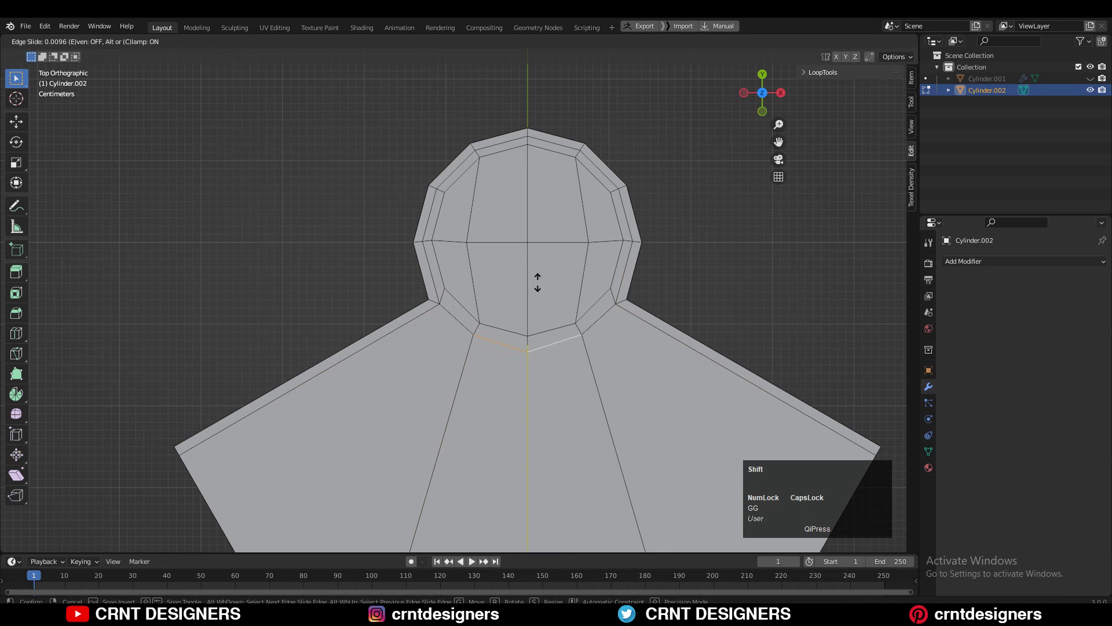
pyautogui.click(537, 283)
# Symmetrize the whole wedge again to even out the slid arc edges.
pyautogui.press('a')
pyautogui.click(212, 40)
pyautogui.click(243, 203)
pyautogui.click(676, 149)
# Reshape the column cap's inner faces into a circle with LoopTools Circle.
pyautogui.scroll(-2, 533, 276)
pyautogui.press('3')
pyautogui.scroll(3, 495, 320)
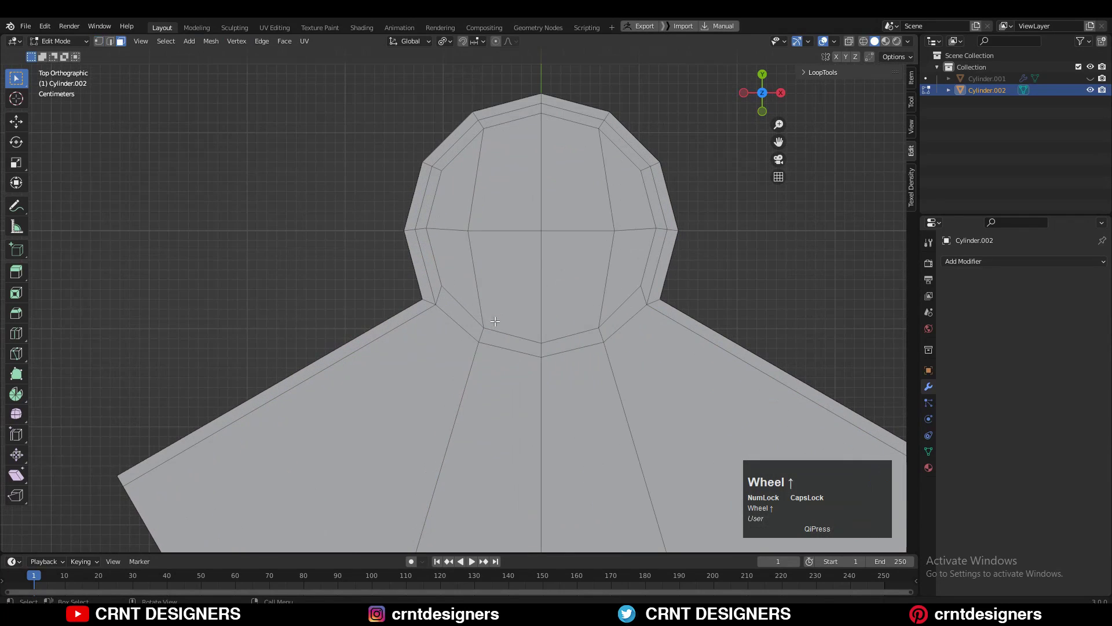
pyautogui.moveTo(614, 260); pyautogui.dragTo(614, 260)
pyautogui.rightClick(573, 169)
pyautogui.moveTo(580, 169)
pyautogui.click(666, 181)
pyautogui.click(715, 173)
# Duplicate the whole wedge in place.
pyautogui.scroll(-4, 617, 288)
pyautogui.keyDown('shift'); pyautogui.moveTo(617, 288); pyautogui.dragTo(599, 268, button='middle'); pyautogui.keyUp('shift')
pyautogui.scroll(3, 599, 267)
pyautogui.scroll(-4, 600, 267)
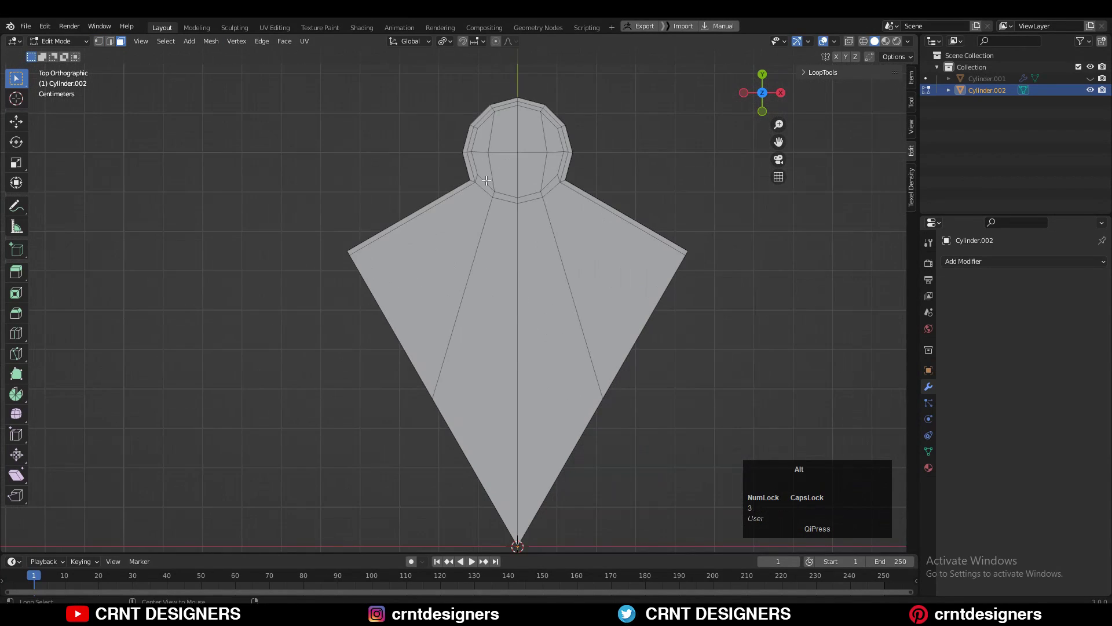
pyautogui.press('a')
pyautogui.hotkey('shift', 'd')
pyautogui.press('Escape')
# Set the transform pivot point to the 3D Cursor and rotate the duplicate 60° counter-clockwise in top view.
pyautogui.press('r')
pyautogui.rightClick(587, 171)
pyautogui.click(445, 42)
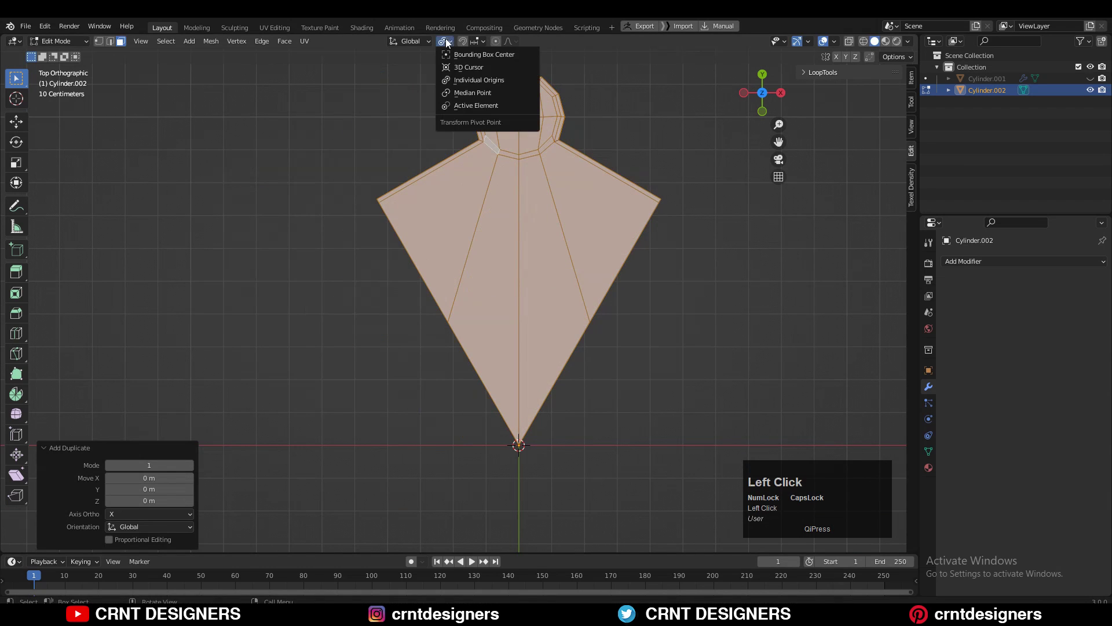
pyautogui.click(466, 68)
pyautogui.press('r')
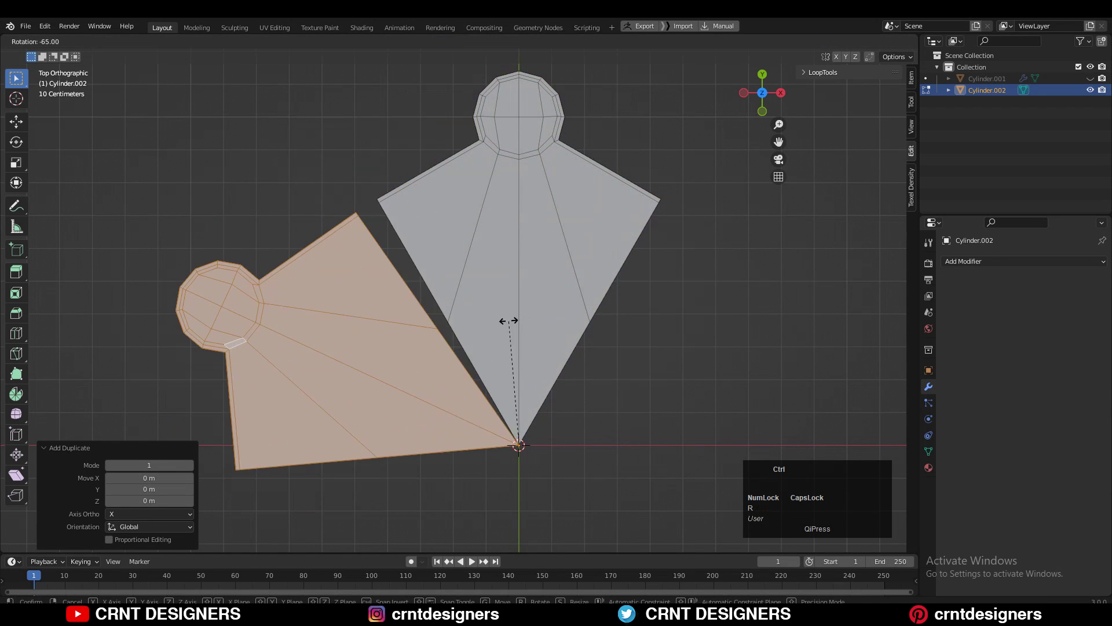
pyautogui.click(524, 319)
# Duplicate the wedge twice more in place, rotating each copy a further 60° counter-clockwise about the 3D cursor.
pyautogui.keyDown('shift'); pyautogui.moveTo(524, 320); pyautogui.dragTo(524, 234, button='middle'); pyautogui.keyUp('shift')
pyautogui.rightClick(665, 244)
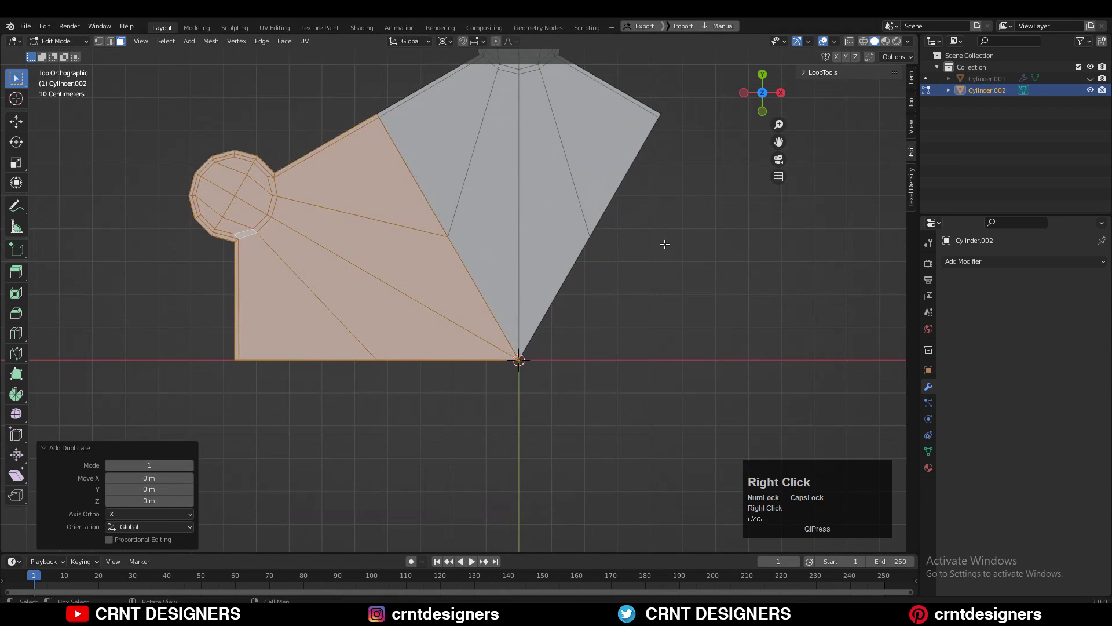
pyautogui.press('r')
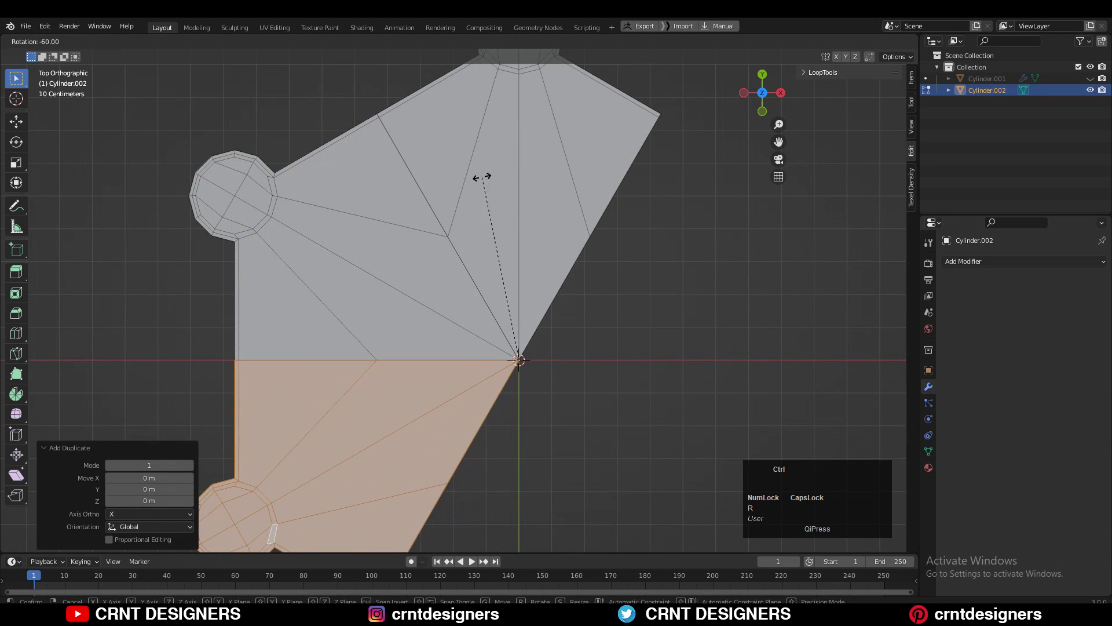
pyautogui.scroll(-5, 482, 176)
pyautogui.rightClick(559, 231)
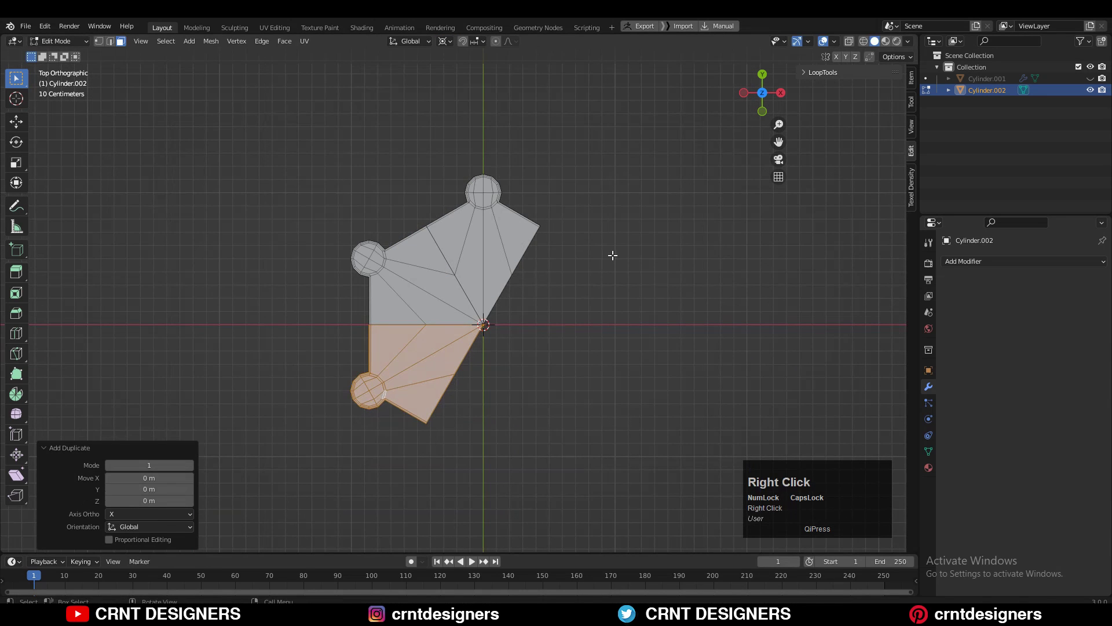
pyautogui.press('r')
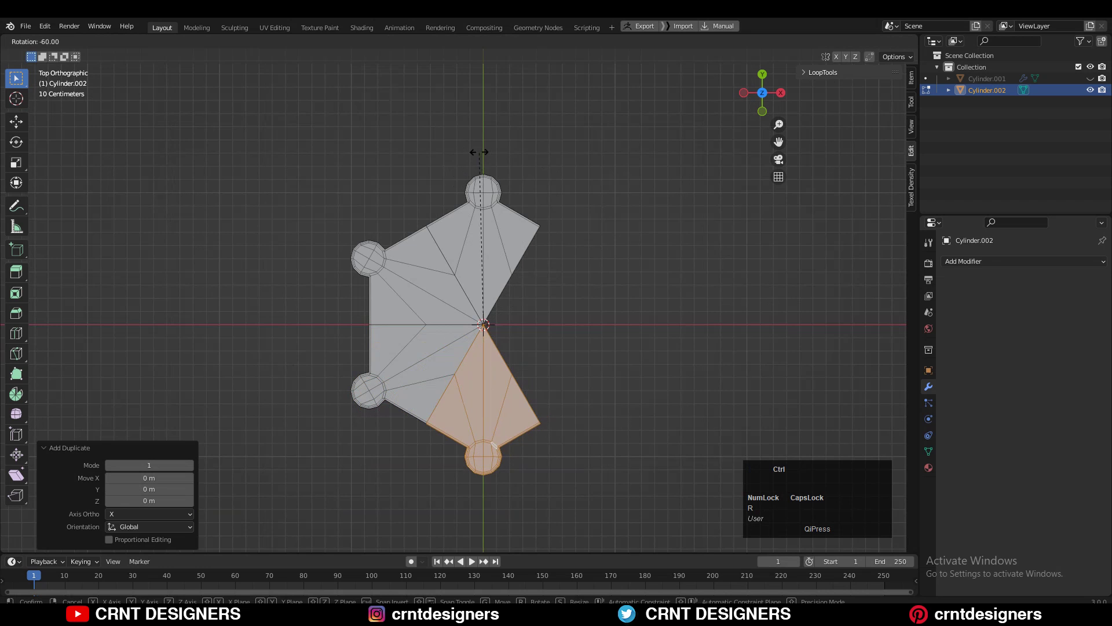
pyautogui.click(479, 152)
# Duplicate the -Y wedge in place and rotate the copy 60° counter-clockwise about the 3D cursor.
pyautogui.keyDown('shift'); pyautogui.moveTo(551, 293); pyautogui.dragTo(509, 186, button='middle'); pyautogui.keyUp('shift')
pyautogui.scroll(3, 509, 179)
pyautogui.keyDown('shift'); pyautogui.scroll(2, 549, 242); pyautogui.keyUp('shift')
pyautogui.hotkey('shift', 'd')
pyautogui.rightClick(569, 239)
pyautogui.keyDown('shift'); pyautogui.moveTo(569, 239); pyautogui.dragTo(612, 358, button='middle'); pyautogui.keyUp('shift')
pyautogui.scroll(-3, 611, 358)
pyautogui.press('r')
pyautogui.press('ctrl')
pyautogui.click(581, 184)
# Duplicate the newest wedge and rotate the copy 60° counter-clockwise into the remaining gap to close the hexagon.
pyautogui.hotkey('shift', 'd')
pyautogui.rightClick(621, 251)
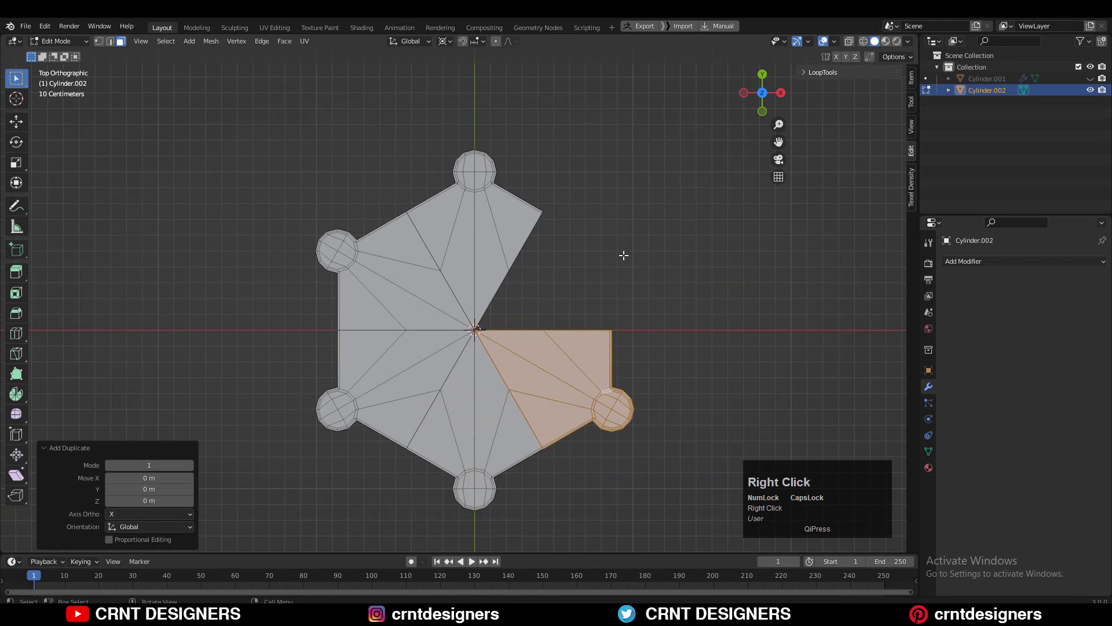
pyautogui.press('r')
pyautogui.click(504, 144)
# Merge all of the hexagon's vertices by distance with a merge distance of 0.0001 m.
pyautogui.moveTo(556, 278); pyautogui.dragTo(579, 305, button='middle')
pyautogui.press('a')
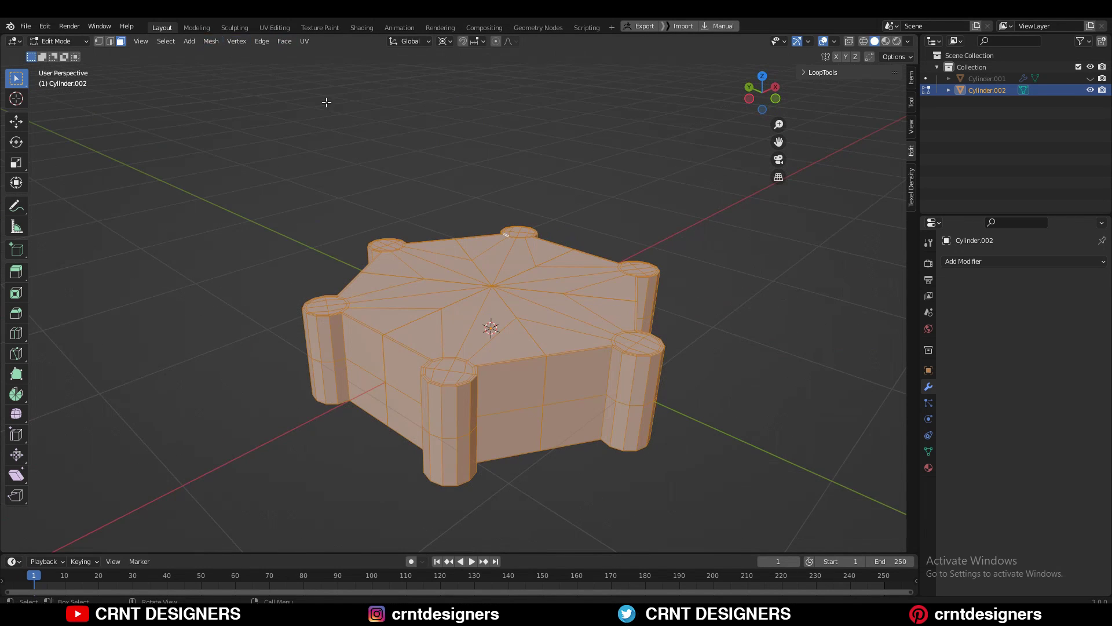
pyautogui.press('m')
pyautogui.click(505, 228)
pyautogui.moveTo(543, 232); pyautogui.dragTo(546, 595, button='middle')
pyautogui.scroll(1, 545, 595)
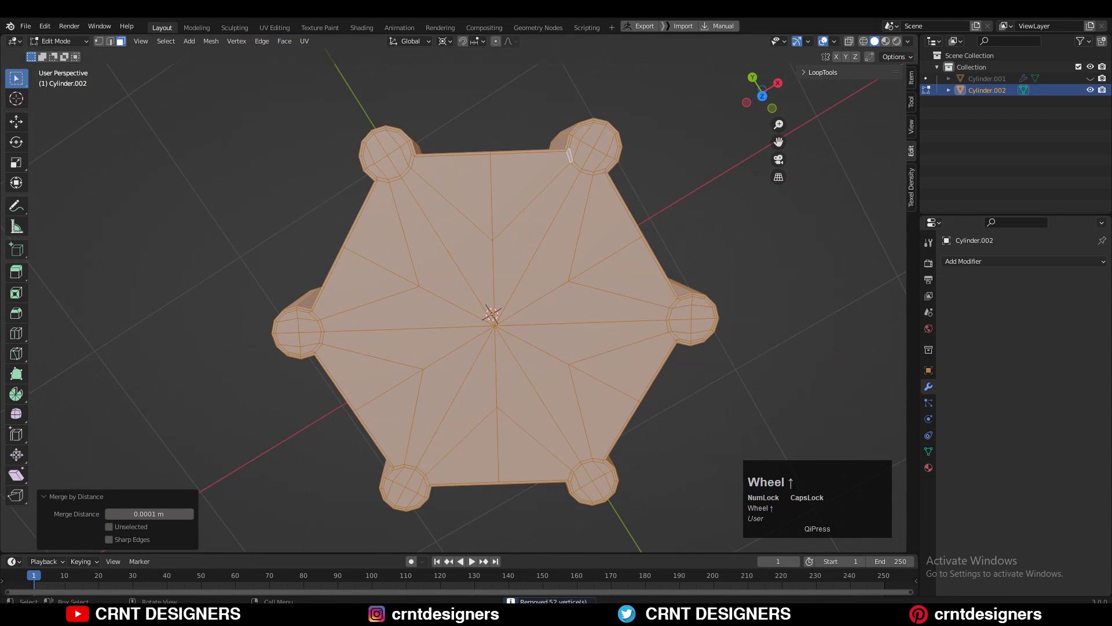
pyautogui.click(737, 241)
# Add one horizontal edge loop around the body's upper half, slid towards the top rim with a factor of -0.700.
pyautogui.moveTo(738, 241); pyautogui.dragTo(546, 307, button='middle')
pyautogui.scroll(2, 546, 308)
pyautogui.click(543, 378)
pyautogui.moveTo(543, 378); pyautogui.dragTo(504, 423, button='middle')
pyautogui.press('Tab')
pyautogui.moveTo(634, 401); pyautogui.dragTo(511, 375, button='middle')
pyautogui.press('Tab')
pyautogui.hotkey('ctrl', 'r')
pyautogui.click(504, 366)
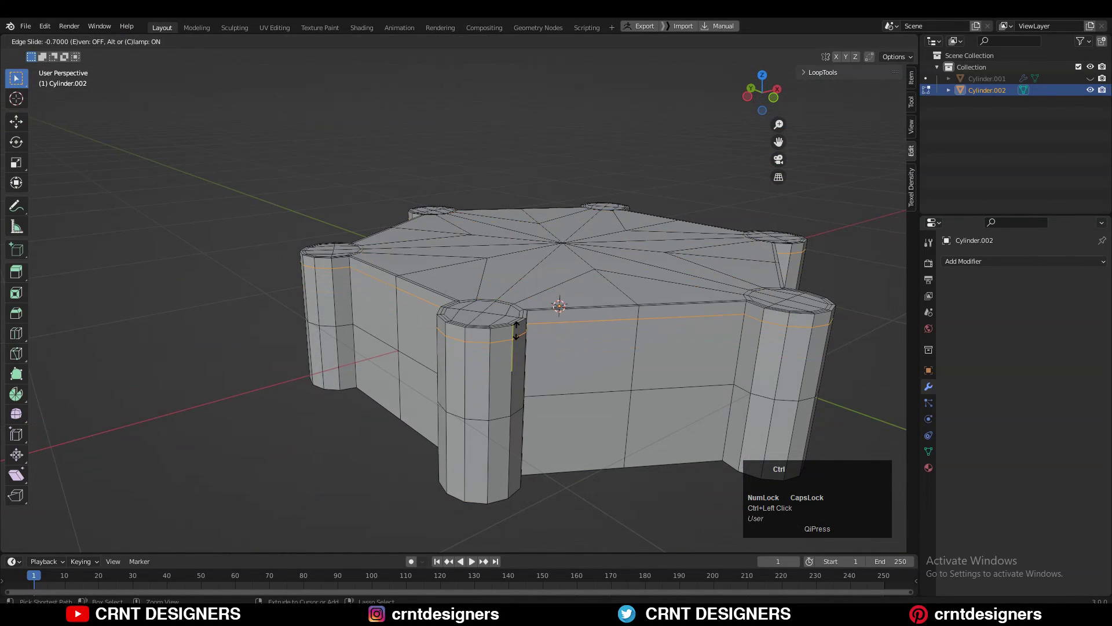
pyautogui.click(519, 326)
# Extrude the side-face band between the new edge loop and the top rim outward along its normals by about 0.0365 m.
pyautogui.scroll(3, 519, 326)
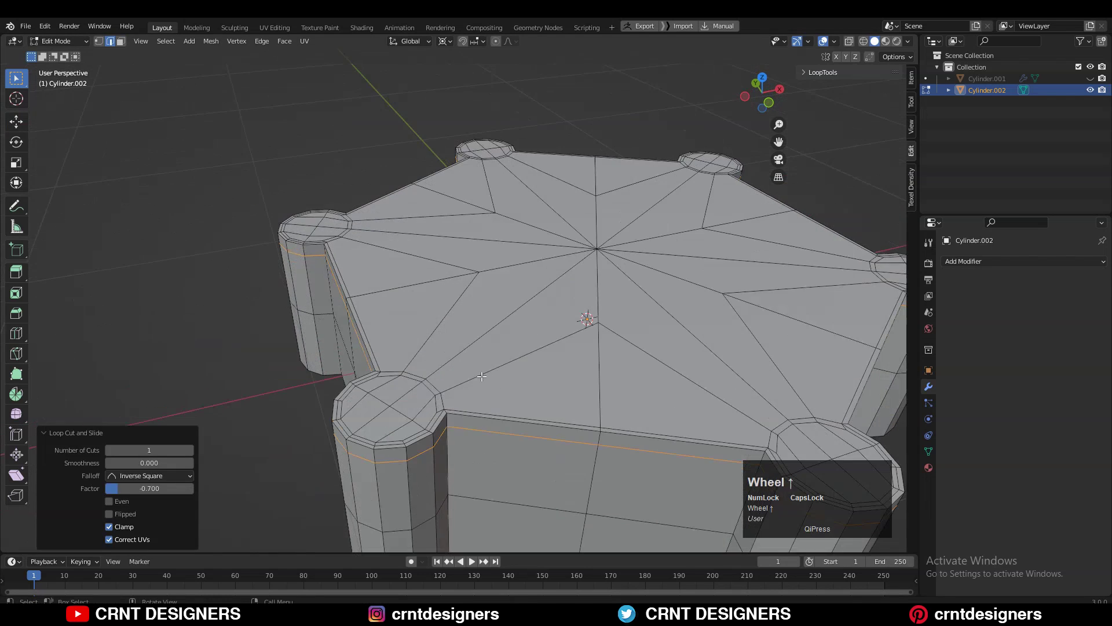
pyautogui.moveTo(446, 426); pyautogui.dragTo(473, 443, button='middle')
pyautogui.scroll(4, 478, 454)
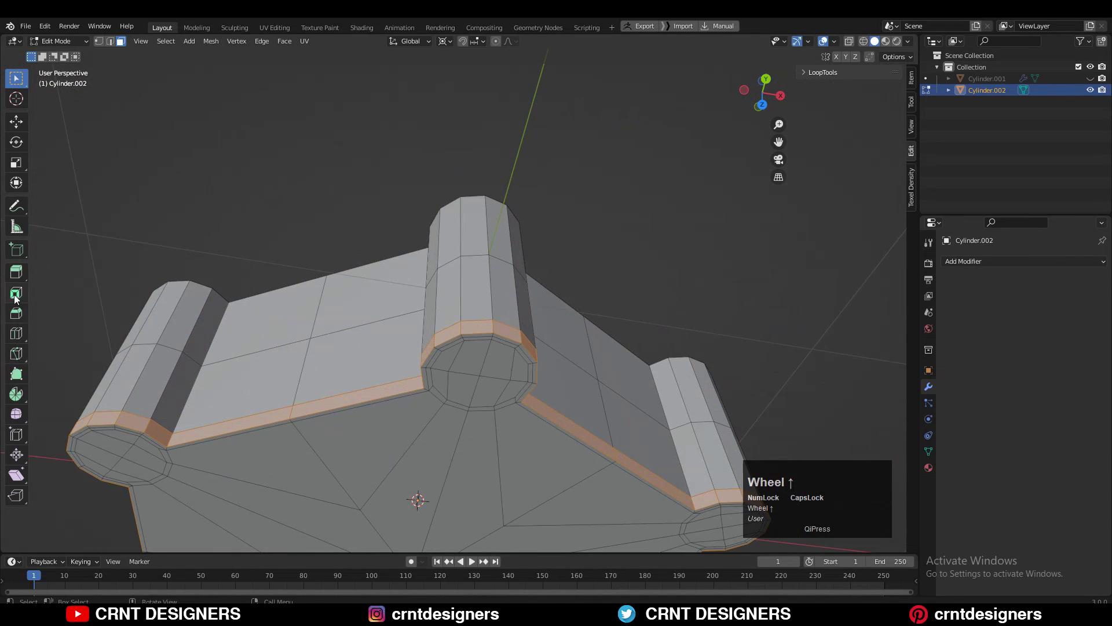
pyautogui.moveTo(18, 272); pyautogui.dragTo(35, 278)
pyautogui.moveTo(49, 327); pyautogui.dragTo(48, 327)
pyautogui.moveTo(406, 325); pyautogui.dragTo(463, 284, button='middle')
pyautogui.moveTo(462, 284); pyautogui.dragTo(464, 278)
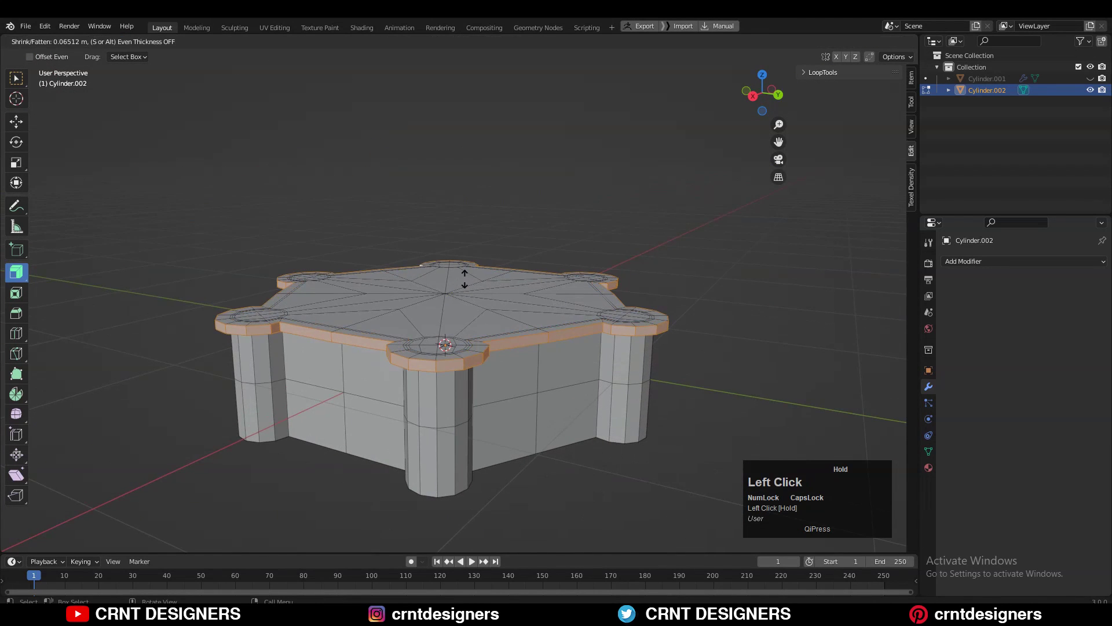
pyautogui.moveTo(449, 322); pyautogui.dragTo(450, 315)
# Set the rim extrusion's offset to 0.025 m.
pyautogui.moveTo(450, 316); pyautogui.dragTo(464, 263, button='middle')
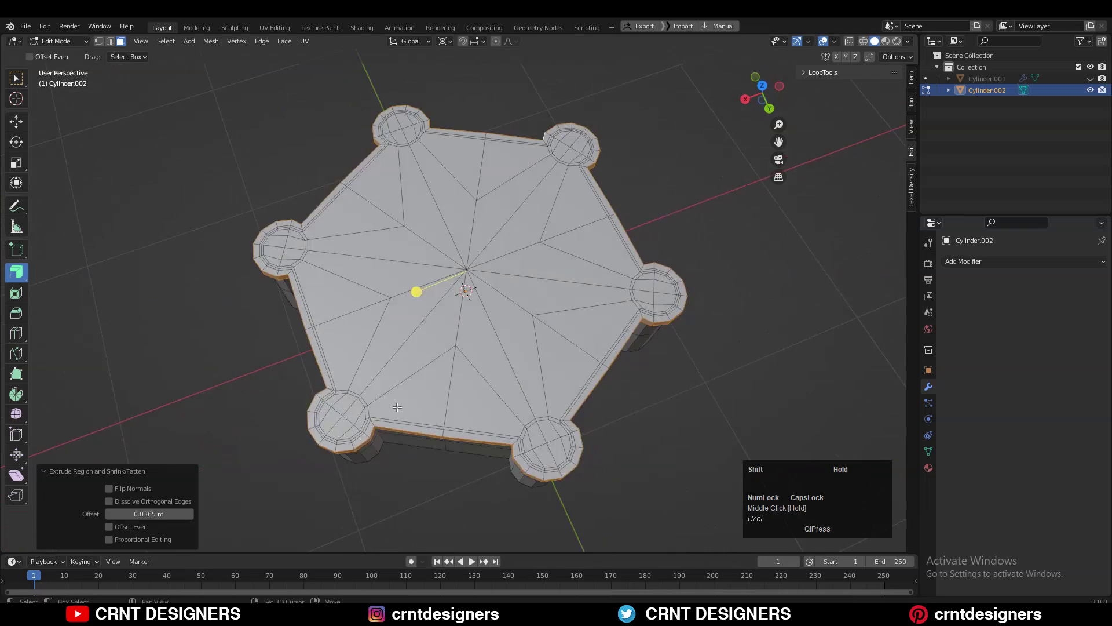
pyautogui.scroll(3, 566, 228)
pyautogui.moveTo(566, 228); pyautogui.dragTo(475, 290, button='middle')
pyautogui.scroll(-2, 493, 359)
pyautogui.click(148, 514)
pyautogui.write('0.025')
pyautogui.press('Return')
# Inset the top cap faces of all six corner columns by about 0.015 m.
pyautogui.moveTo(457, 359); pyautogui.dragTo(464, 324, button='middle')
pyautogui.press('Tab')
pyautogui.press('Tab')
pyautogui.click(400, 411)
pyautogui.keyDown('shift'); pyautogui.moveTo(453, 202); pyautogui.dragTo(423, 231); pyautogui.keyUp('shift')
pyautogui.scroll(3, 423, 230)
pyautogui.moveTo(423, 230); pyautogui.dragTo(440, 290, button='middle')
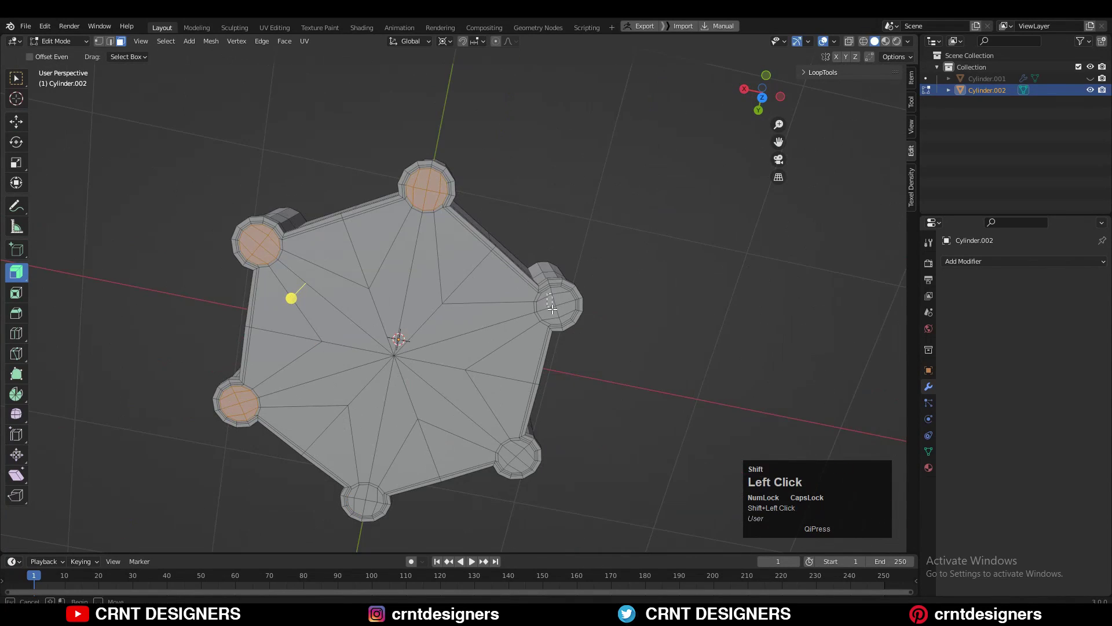
pyautogui.scroll(3, 463, 371)
pyautogui.keyDown('shift'); pyautogui.moveTo(461, 374); pyautogui.dragTo(474, 393); pyautogui.keyUp('shift')
pyautogui.keyDown('shift'); pyautogui.click(462, 397); pyautogui.keyUp('shift')
pyautogui.press('e')
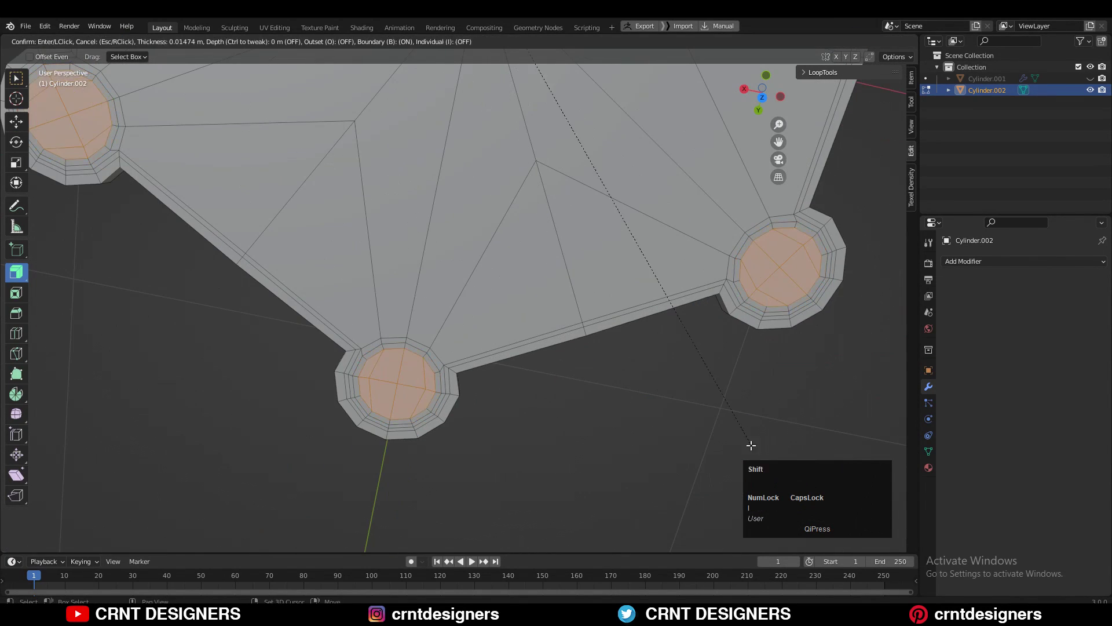
pyautogui.click(611, 422)
# Dissolve each column's inset cap into a single face and round its outline with LoopTools Circle.
pyautogui.press('Tab')
pyautogui.moveTo(611, 422); pyautogui.dragTo(526, 372, button='middle')
pyautogui.press('Tab')
pyautogui.hotkey('ctrl', 'x')
pyautogui.scroll(2, 527, 372)
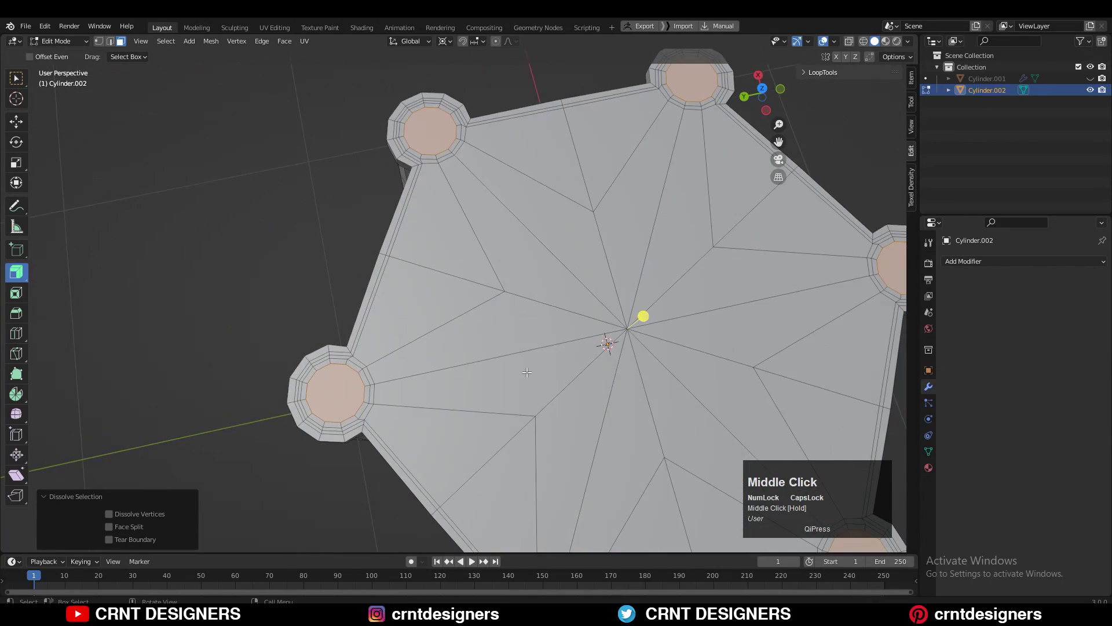
pyautogui.scroll(-1, 526, 372)
pyautogui.scroll(2, 527, 372)
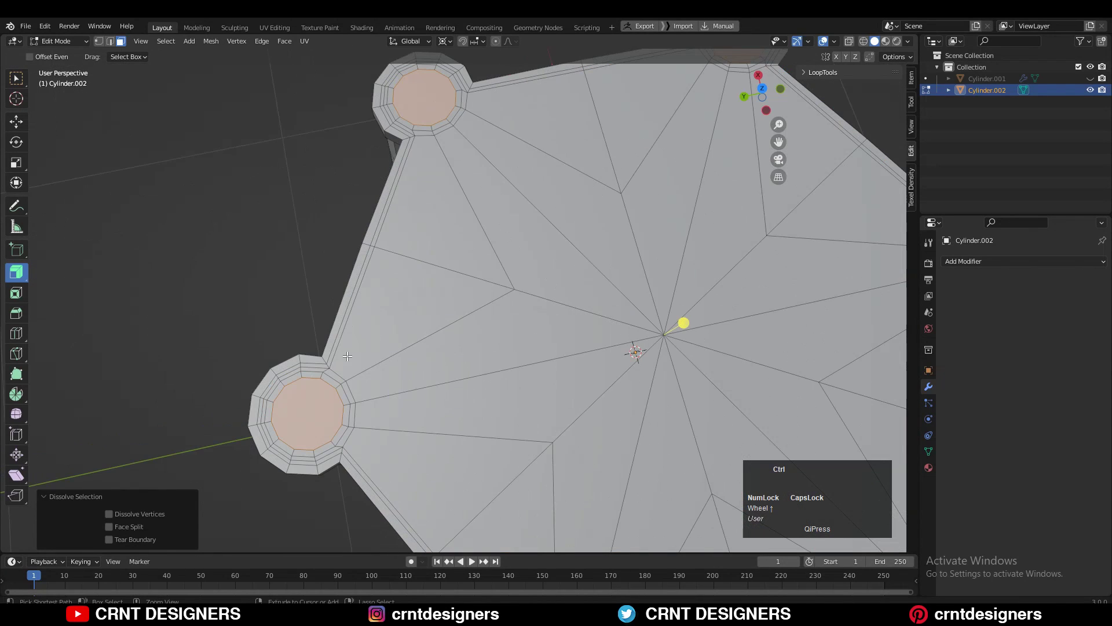
pyautogui.keyDown('shift'); pyautogui.moveTo(377, 386); pyautogui.dragTo(687, 363, button='middle'); pyautogui.keyUp('shift')
pyautogui.rightClick(513, 348)
pyautogui.click(556, 359)
pyautogui.scroll(1, 686, 364)
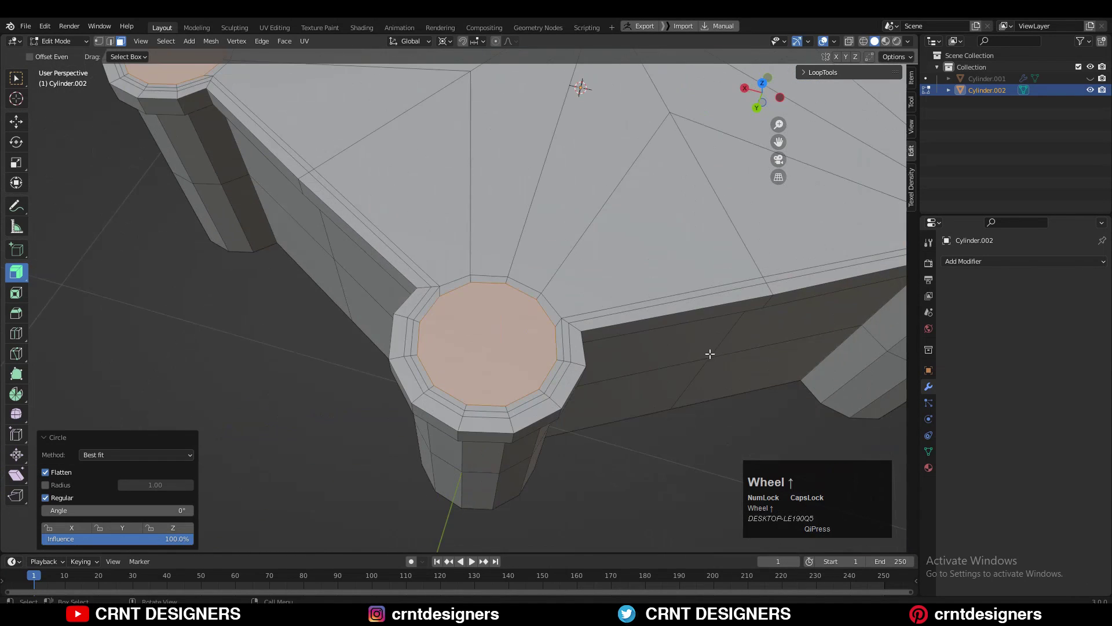
# Inset the six round cap faces and extrude them down into the columns by about 0.022 m.
pyautogui.press('i')
pyautogui.click(712, 340)
pyautogui.press('e')
pyautogui.click(640, 293)
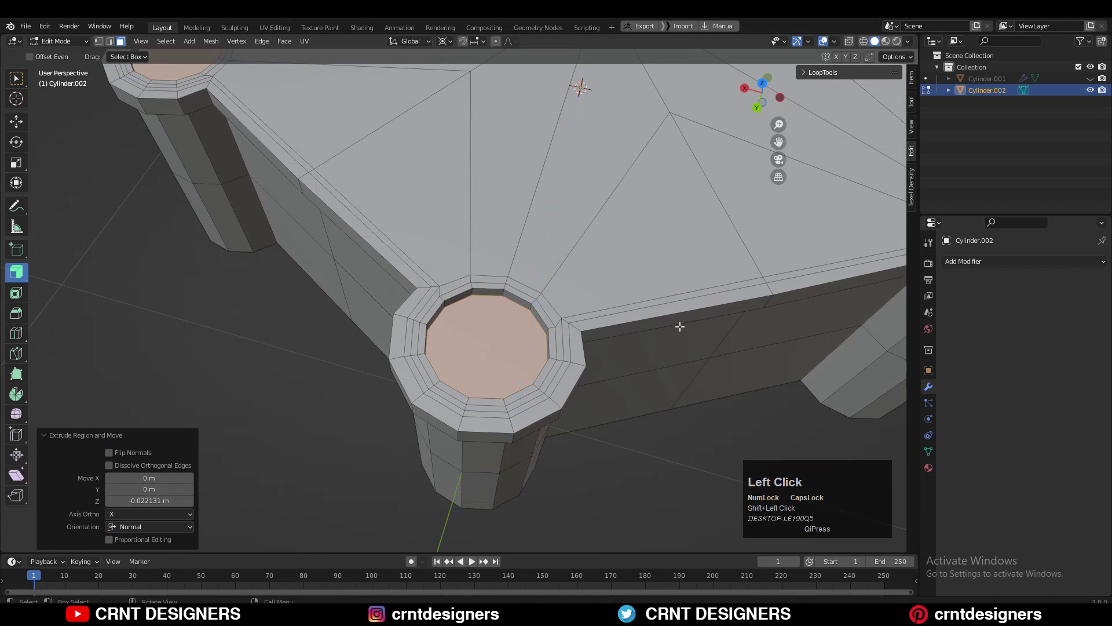
# Scale the recessed cap faces to 0.9 and shift them along their normals with Shrink/Fatten to form a sloped lip.
pyautogui.hotkey('alt', 's')
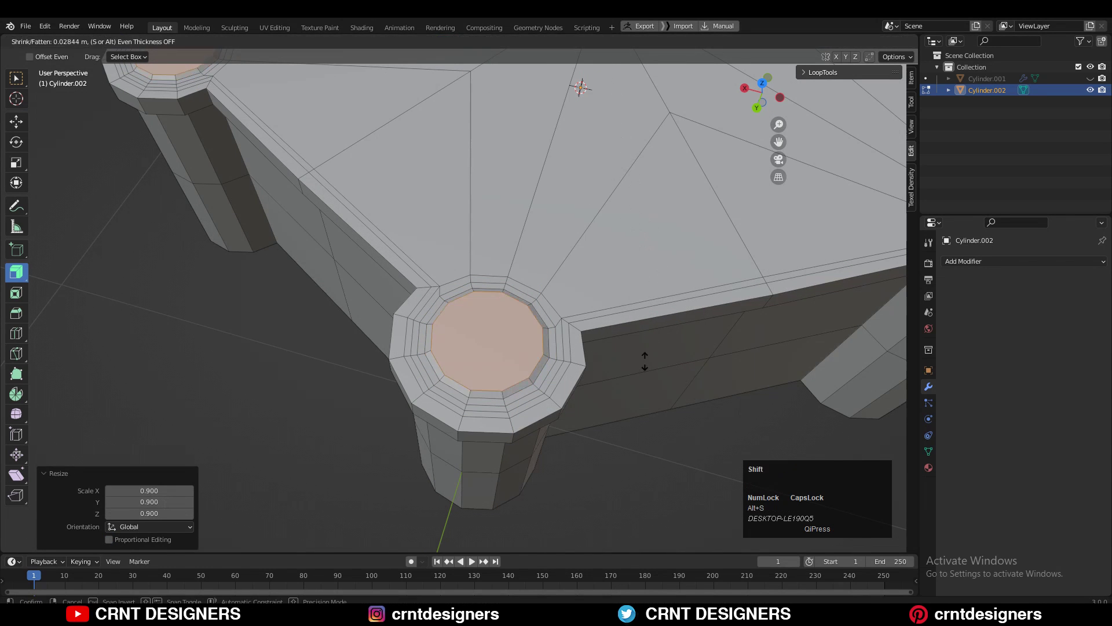
pyautogui.click(661, 399)
pyautogui.press('s')
pyautogui.click(640, 376)
# Extrude the cap faces and move them down along Z by about 0.042 m and another 0.0045 m to deepen the holes.
pyautogui.moveTo(640, 376); pyautogui.dragTo(615, 269, button='middle')
pyautogui.press('e')
pyautogui.click(591, 347)
pyautogui.press('e')
pyautogui.press('z')
pyautogui.rightClick(626, 300)
pyautogui.click(16, 121)
pyautogui.moveTo(614, 186); pyautogui.dragTo(632, 168, button='middle')
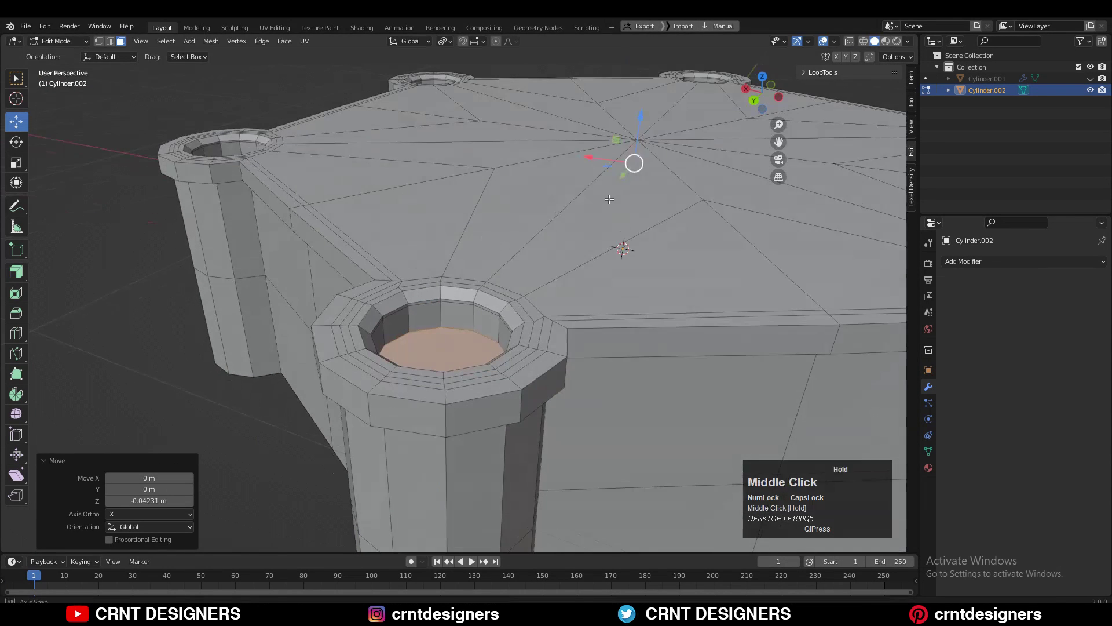
pyautogui.moveTo(640, 122); pyautogui.dragTo(651, 167)
pyautogui.rightClick(651, 167)
pyautogui.press('g')
pyautogui.press('z')
pyautogui.click(632, 171)
# Inset the hole floor faces thinly by about 0.004 m and again by about 0.026 m.
pyautogui.moveTo(632, 171); pyautogui.dragTo(735, 362, button='middle')
pyautogui.press('i')
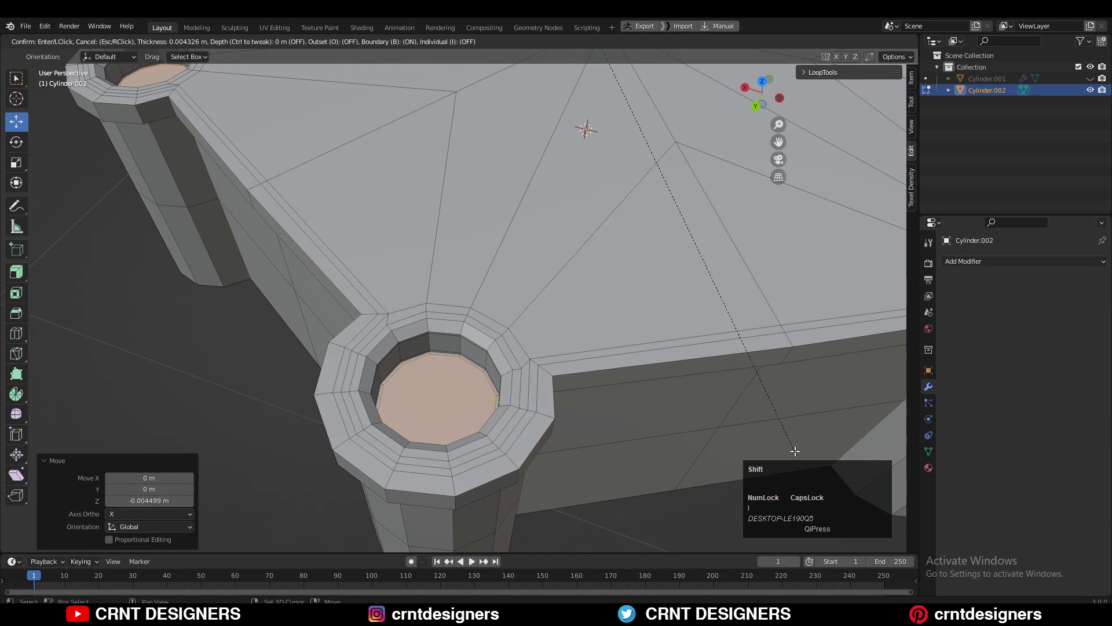
pyautogui.click(782, 441)
# Merge the inner floor face of each column hole at its center, one column at a time.
pyautogui.press('m')
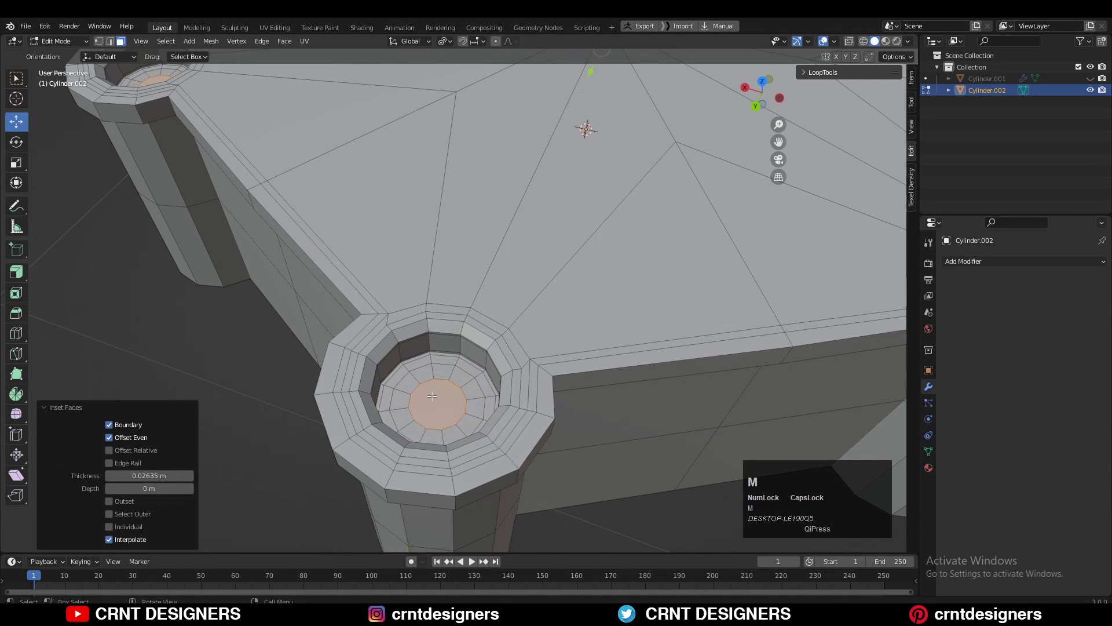
pyautogui.scroll(-5, 485, 251)
pyautogui.press('m')
pyautogui.click(483, 256)
pyautogui.scroll(5, 211, 412)
pyautogui.press('m')
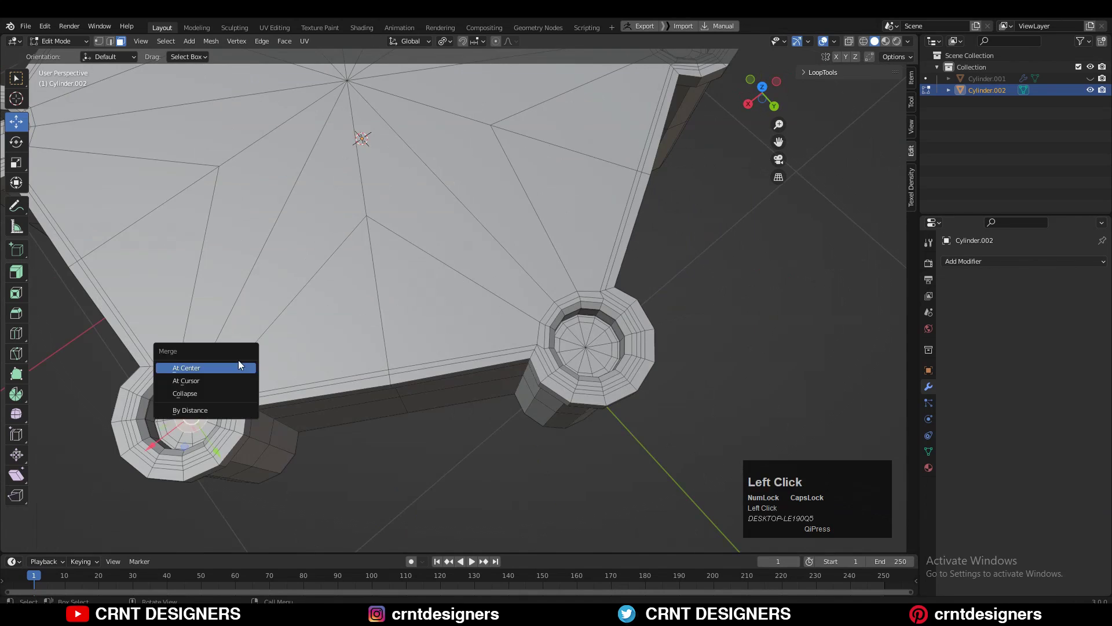
pyautogui.click(238, 360)
pyautogui.moveTo(238, 360); pyautogui.dragTo(463, 324, button='middle')
pyautogui.press('m')
pyautogui.click(485, 315)
pyautogui.keyDown('shift'); pyautogui.moveTo(600, 311); pyautogui.dragTo(589, 359, button='middle'); pyautogui.keyUp('shift')
pyautogui.scroll(-3, 588, 359)
pyautogui.click(529, 318)
pyautogui.press('m')
pyautogui.click(564, 269)
pyautogui.click(819, 220)
pyautogui.press('m')
pyautogui.click(819, 223)
# Select the sloped lip face rings of all six column holes and inset them by about 0.003 m.
pyautogui.scroll(-3, 886, 406)
pyautogui.moveTo(561, 245); pyautogui.dragTo(406, 324, button='middle')
pyautogui.scroll(-3, 594, 331)
pyautogui.keyDown('alt'); pyautogui.click(321, 383); pyautogui.keyUp('alt')
pyautogui.scroll(3, 687, 277)
pyautogui.moveTo(321, 383); pyautogui.dragTo(246, 151, button='middle')
pyautogui.scroll(-2, 721, 247)
pyautogui.scroll(-5, 415, 422)
pyautogui.scroll(3, 673, 374)
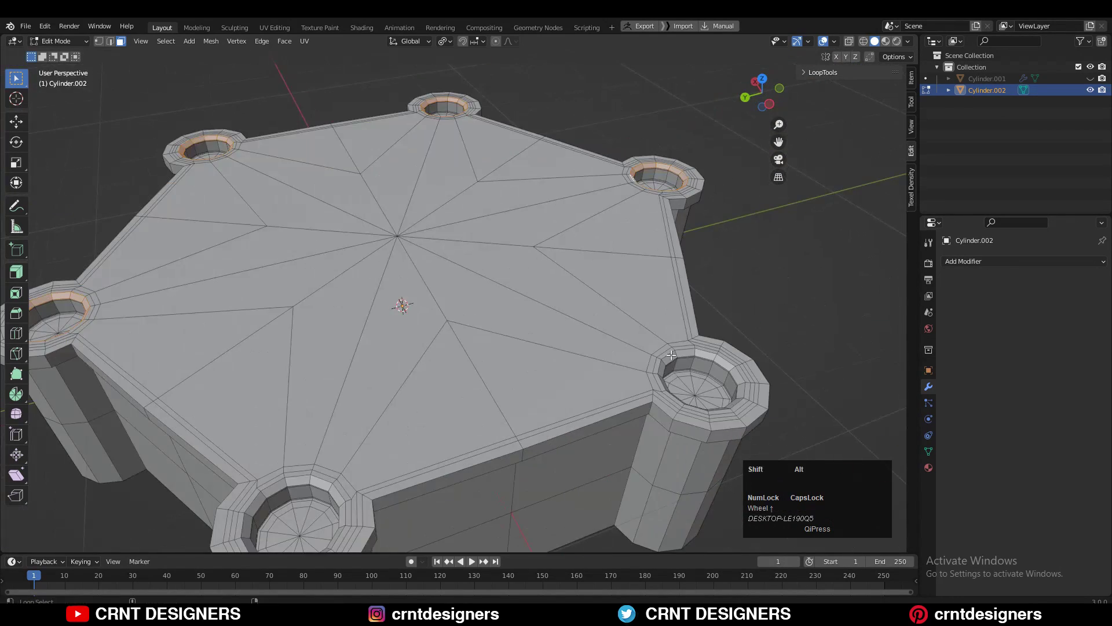
pyautogui.scroll(3, 665, 362)
pyautogui.keyDown('shift'); pyautogui.scroll(2, 548, 350); pyautogui.keyUp('shift')
pyautogui.moveTo(766, 385); pyautogui.dragTo(744, 313, button='middle')
pyautogui.press('i')
pyautogui.press('Escape')
pyautogui.scroll(-2, 824, 448)
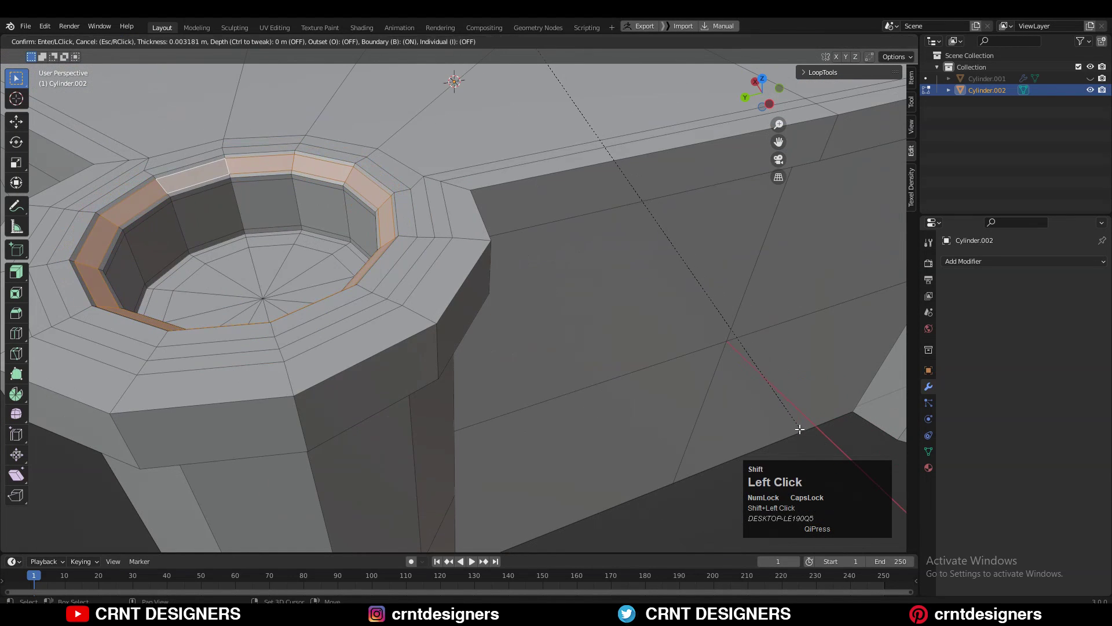
# Add a Subdivision Surface modifier to the hexagonal body.
pyautogui.press('Tab')
pyautogui.scroll(-4, 533, 308)
pyautogui.click(966, 261)
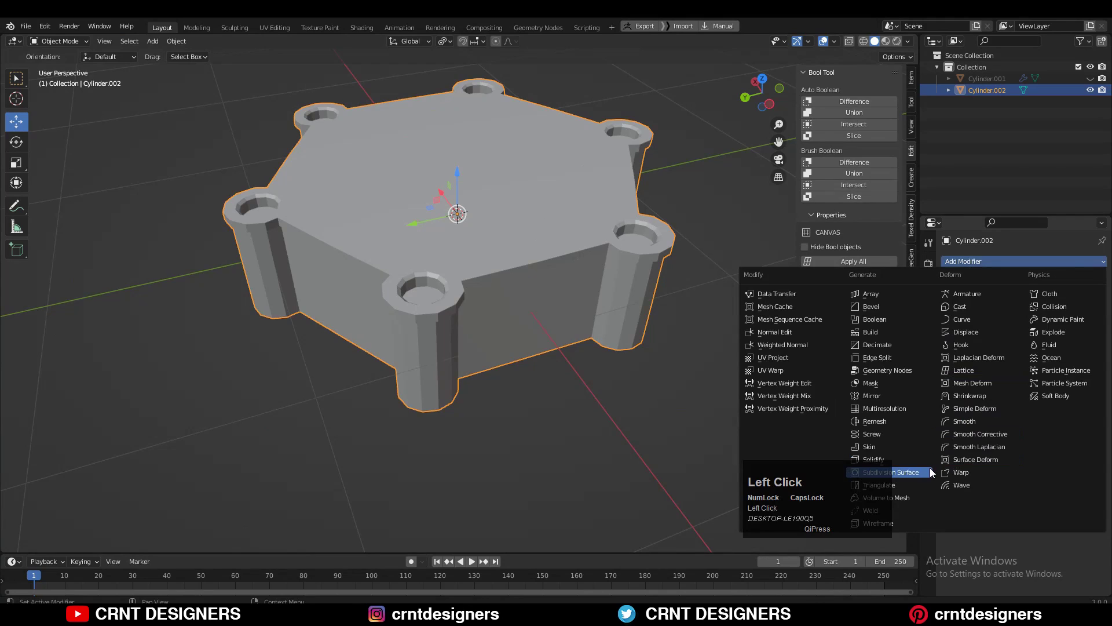
pyautogui.click(930, 472)
pyautogui.moveTo(565, 201); pyautogui.dragTo(521, 301, button='middle')
# Add one edge loop beside a column's junction with the side wall, slid with a factor of -0.800.
pyautogui.press('Tab')
pyautogui.hotkey('ctrl', 'r')
pyautogui.click(469, 307)
pyautogui.click(463, 308)
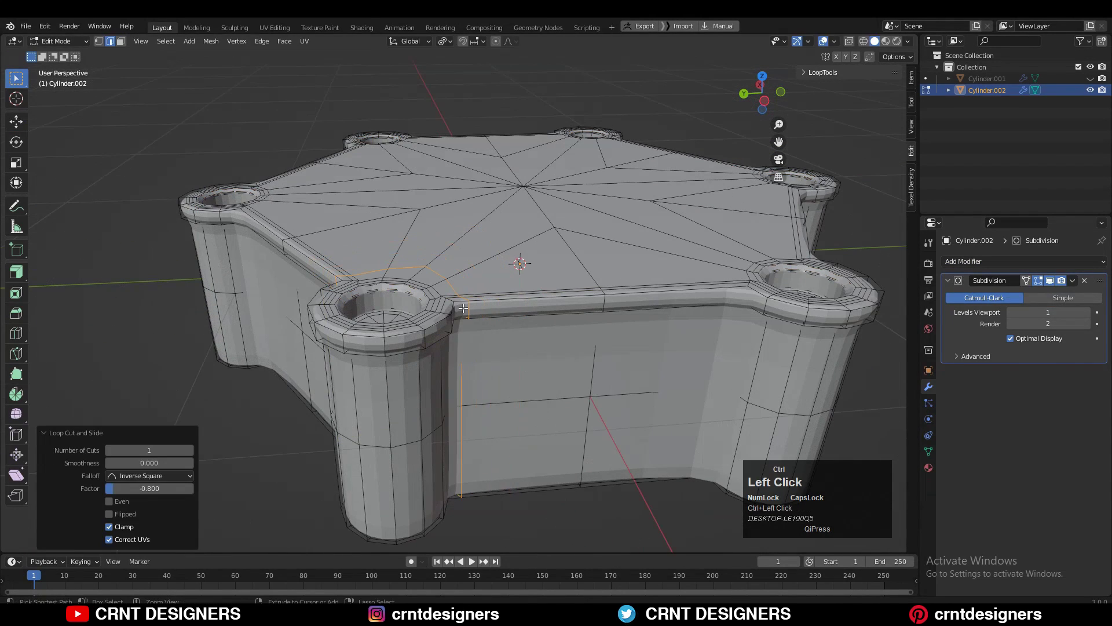
# Turn off the subdivision preview in Edit Mode and add edge loops at the +Y column's wall junctions, the last with factor -0.600.
pyautogui.click(762, 80)
pyautogui.keyDown('shift'); pyautogui.moveTo(529, 275); pyautogui.dragTo(608, 342, button='middle'); pyautogui.keyUp('shift')
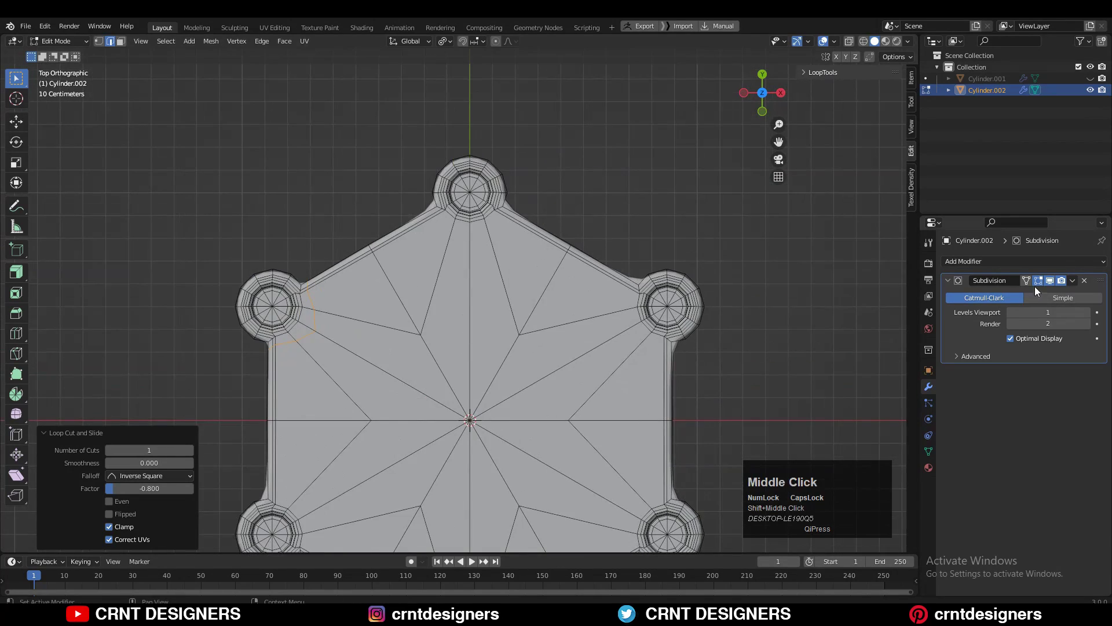
pyautogui.scroll(2, 608, 342)
pyautogui.hotkey('ctrl', 'r')
pyautogui.click(569, 282)
pyautogui.click(604, 236)
pyautogui.scroll(3, 603, 236)
pyautogui.hotkey('ctrl', 'r')
pyautogui.click(579, 277)
pyautogui.click(584, 271)
# Merge the extra vertices at the +Y column's -X junction into its inner corner vertex with Merge At Last.
pyautogui.scroll(4, 583, 271)
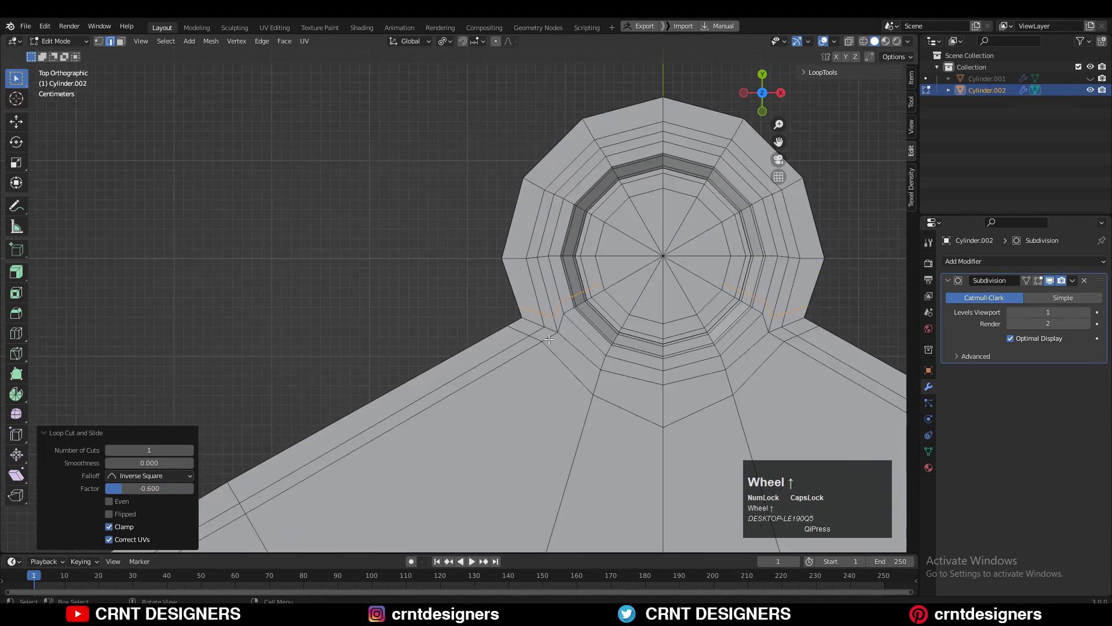
pyautogui.keyDown('shift'); pyautogui.moveTo(595, 337); pyautogui.dragTo(507, 362, button='middle'); pyautogui.keyUp('shift')
pyautogui.keyDown('shift'); pyautogui.click(507, 362); pyautogui.keyUp('shift')
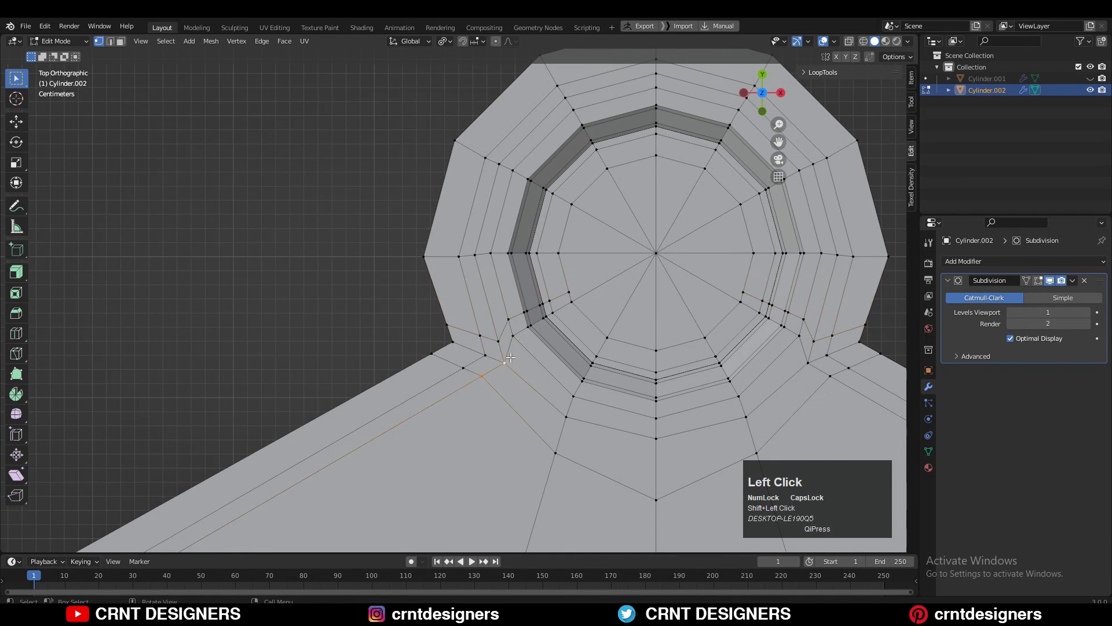
pyautogui.press('m')
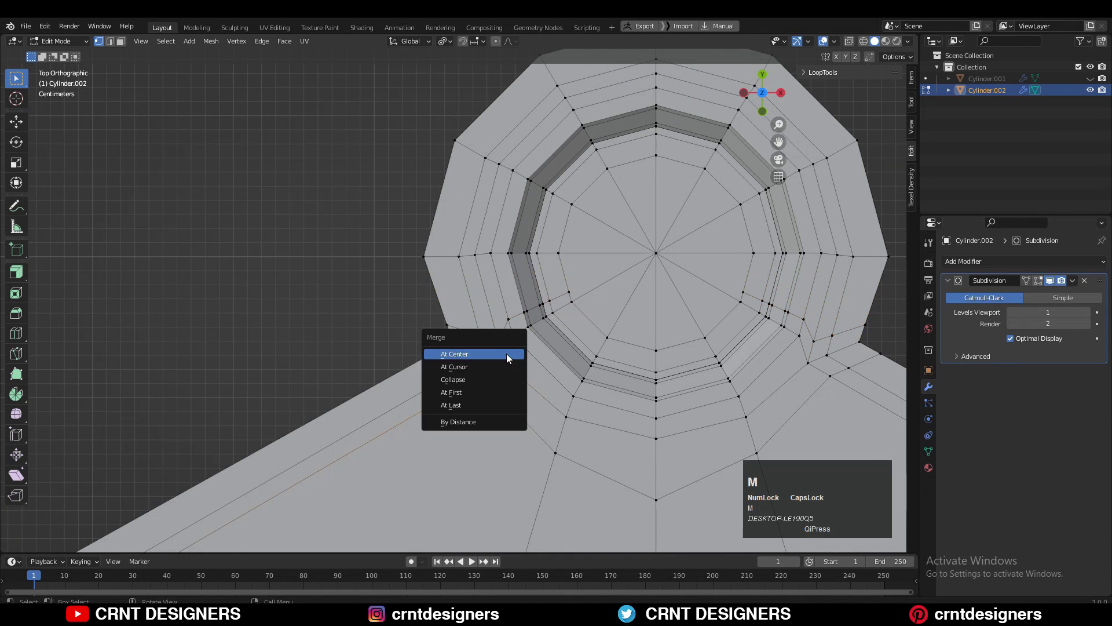
pyautogui.click(481, 402)
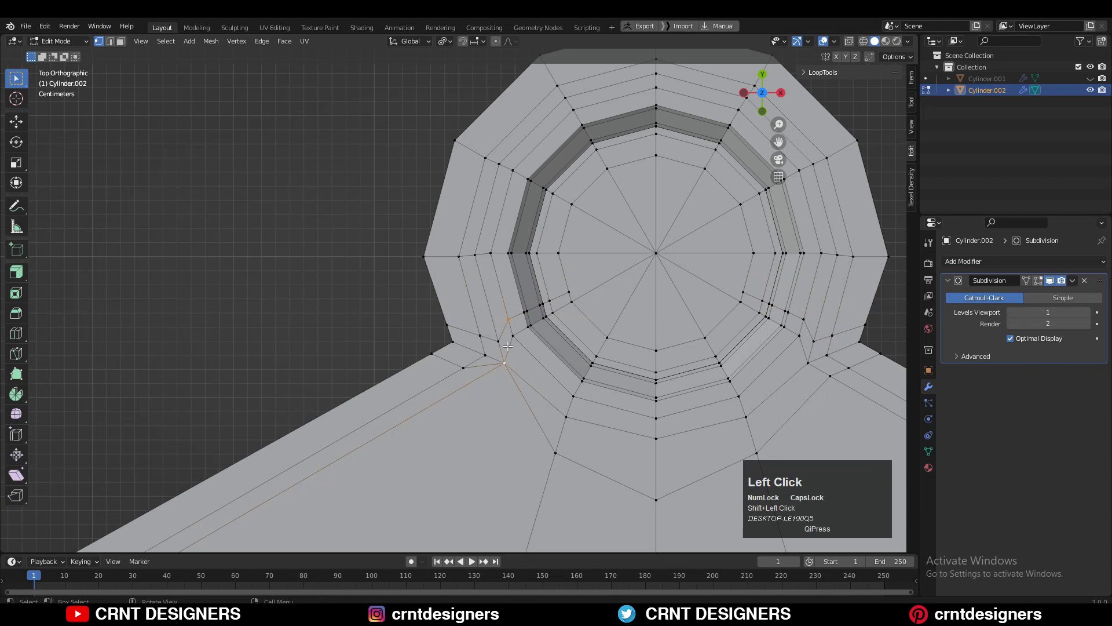
pyautogui.press('m')
pyautogui.click(514, 325)
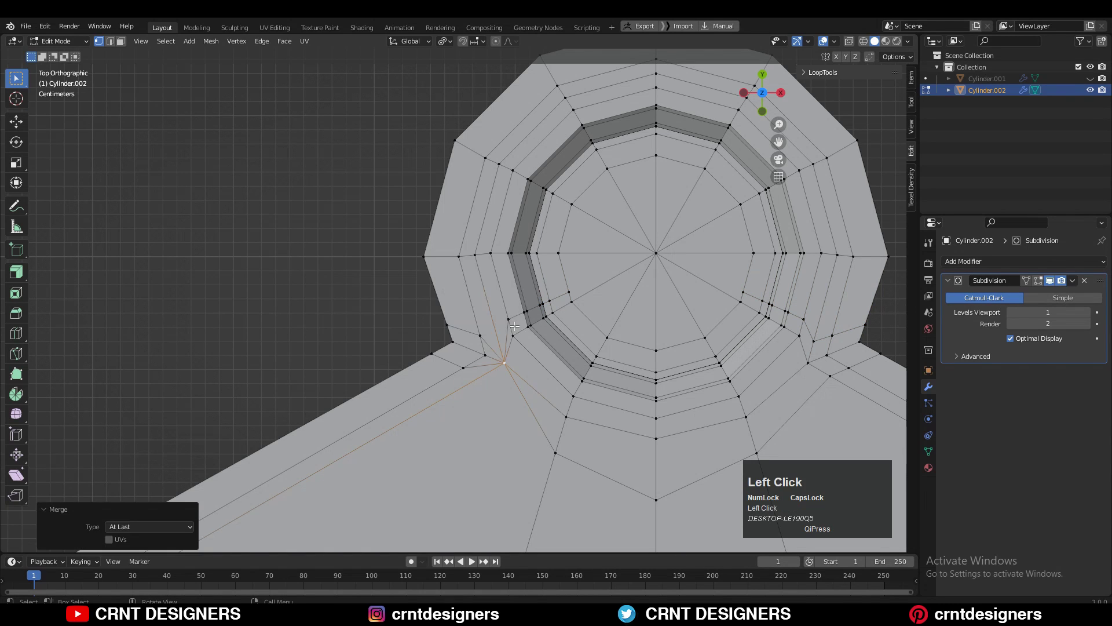
# Dissolve the leftover loop edges crossing the rings inside the +Y column's -X side.
pyautogui.press('Tab')
pyautogui.press('Tab')
pyautogui.keyDown('shift'); pyautogui.moveTo(517, 328); pyautogui.dragTo(447, 342, button='middle'); pyautogui.keyUp('shift')
pyautogui.click(433, 371)
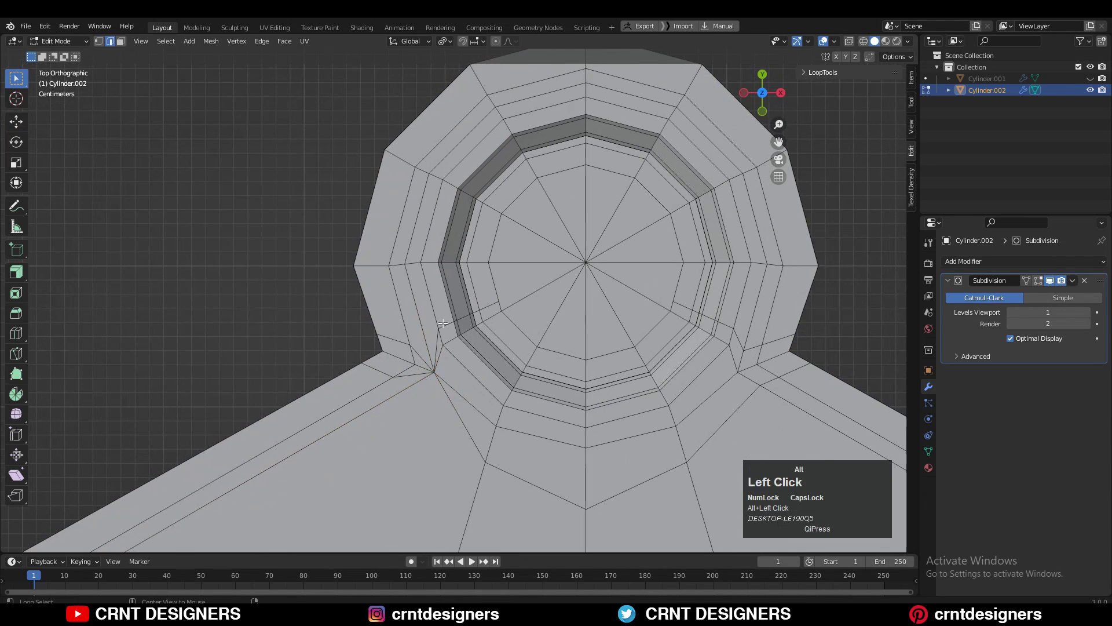
# Merge the matching vertices at the column's +X junction into its corner vertex and dissolve the leftover loop edges inside the cap.
pyautogui.press('1')
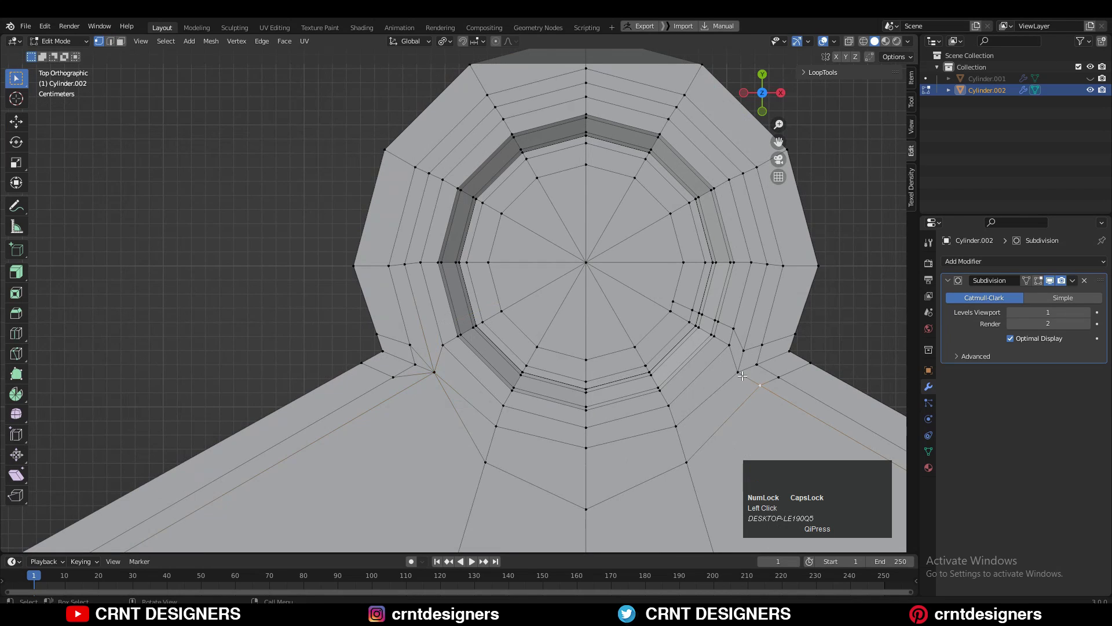
pyautogui.click(744, 351)
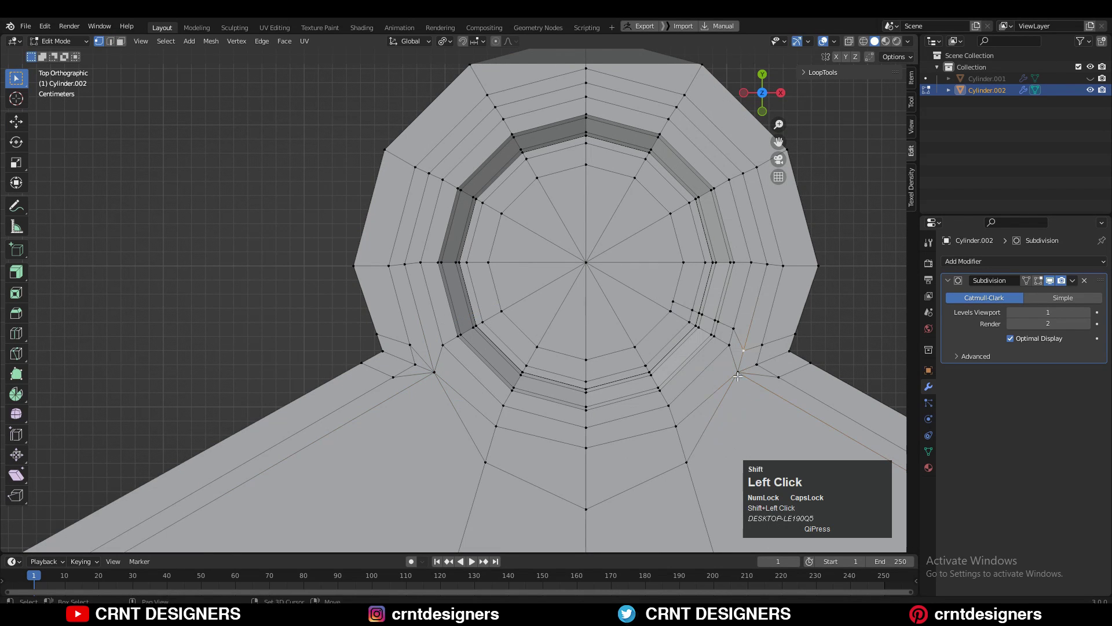
pyautogui.press('m')
pyautogui.click(741, 367)
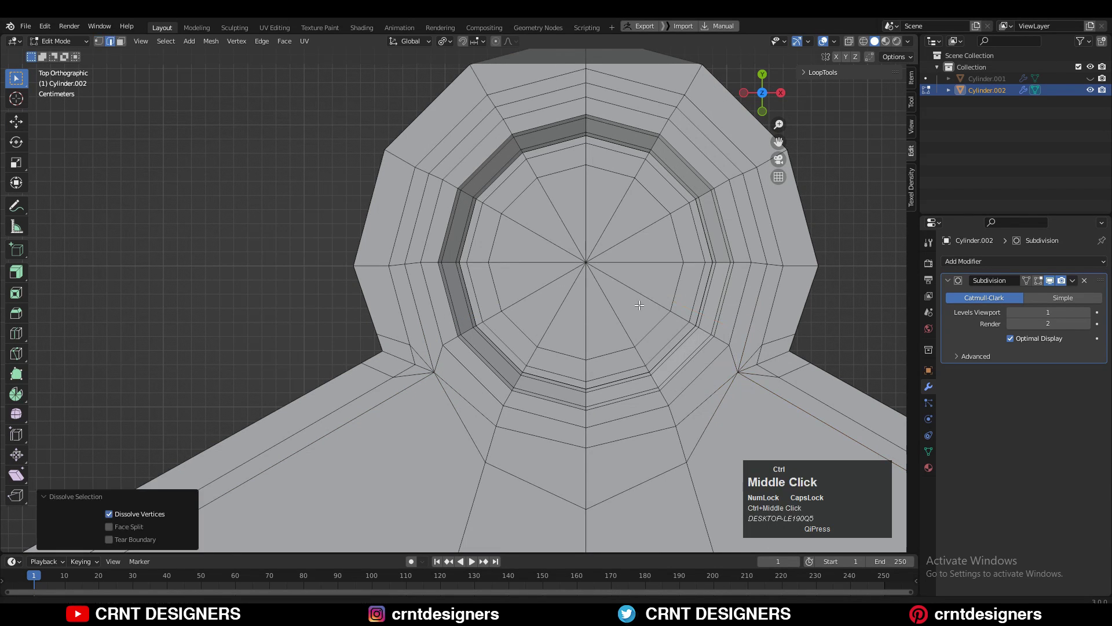
pyautogui.scroll(-3, 654, 354)
# Enable the wireframe overlay so the subdivided topology shows in Object Mode.
pyautogui.press('Tab')
pyautogui.click(834, 42)
pyautogui.click(764, 237)
pyautogui.scroll(2, 660, 345)
pyautogui.scroll(3, 402, 388)
pyautogui.press('Tab')
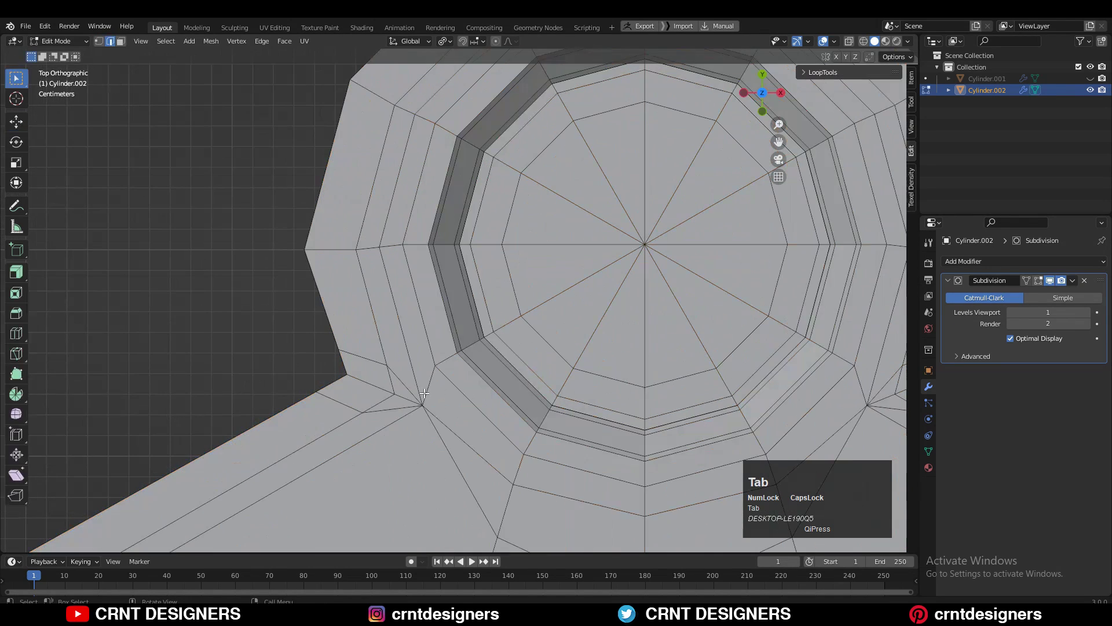
# At the -X junction, dissolve the short diagonal edge to the corner vertex and connect its loose end straight across to the inner ring.
pyautogui.scroll(-3, 415, 387)
pyautogui.scroll(2, 427, 375)
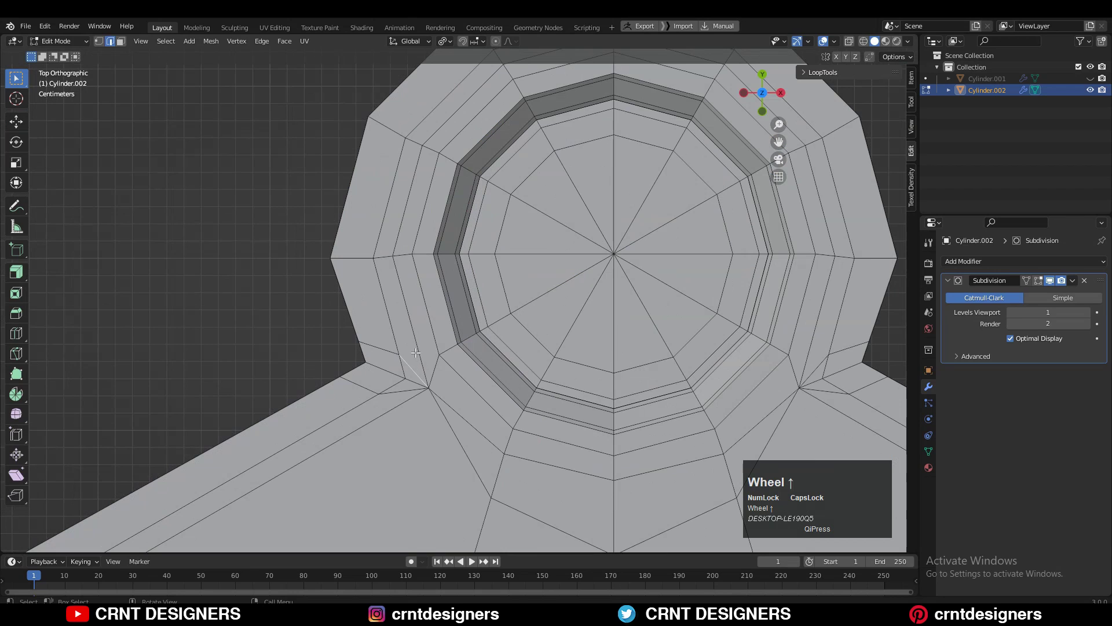
pyautogui.click(424, 373)
pyautogui.hotkey('ctrl', 'x')
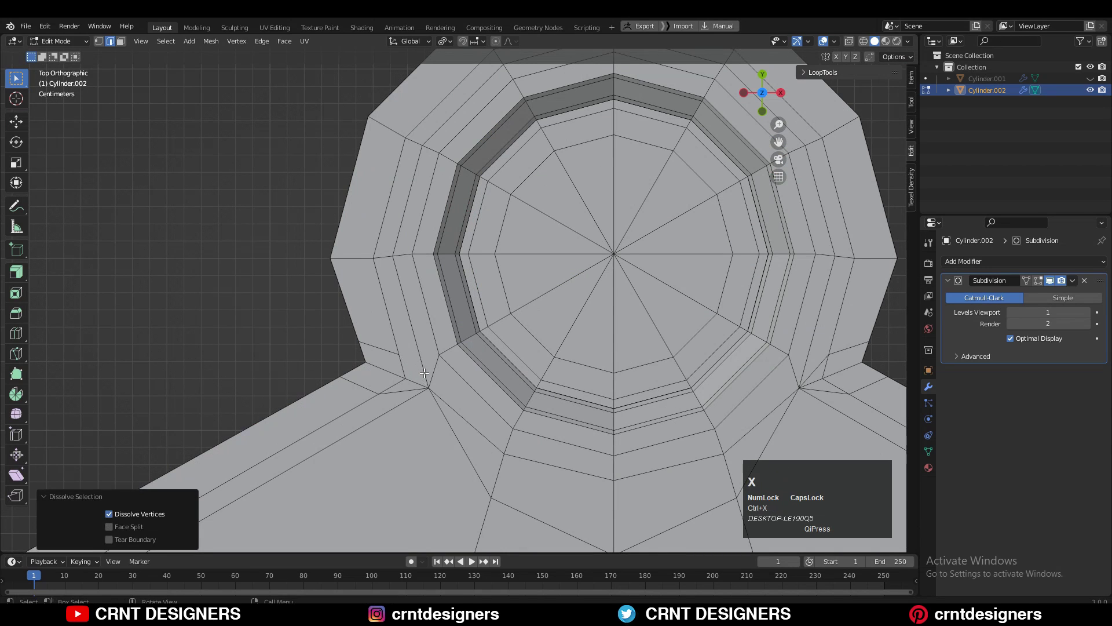
pyautogui.press('1')
pyautogui.rightClick(433, 373)
pyautogui.click(436, 383)
pyautogui.press('Tab')
pyautogui.press('Tab')
pyautogui.press('1')
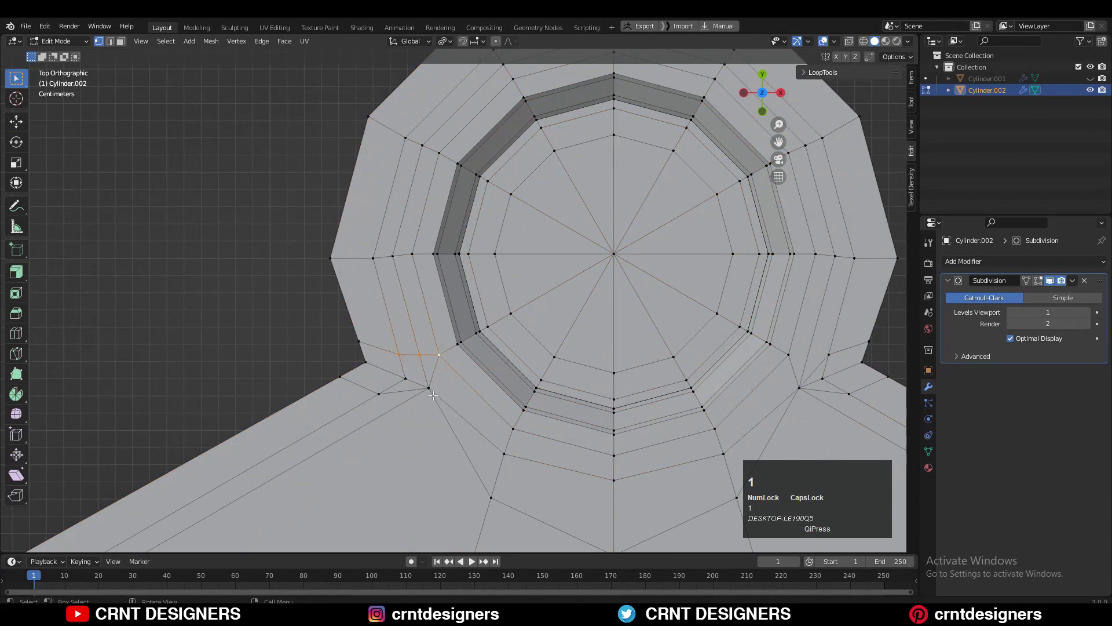
# Dissolve the -X corner vertex's edges to the rim line and outer ring, and connect the rim-line vertex directly to the outer ring vertex.
pyautogui.press('2')
pyautogui.hotkey('ctrl', 'x')
pyautogui.hotkey('ctrl', 'z')
pyautogui.hotkey('ctrl', 'x')
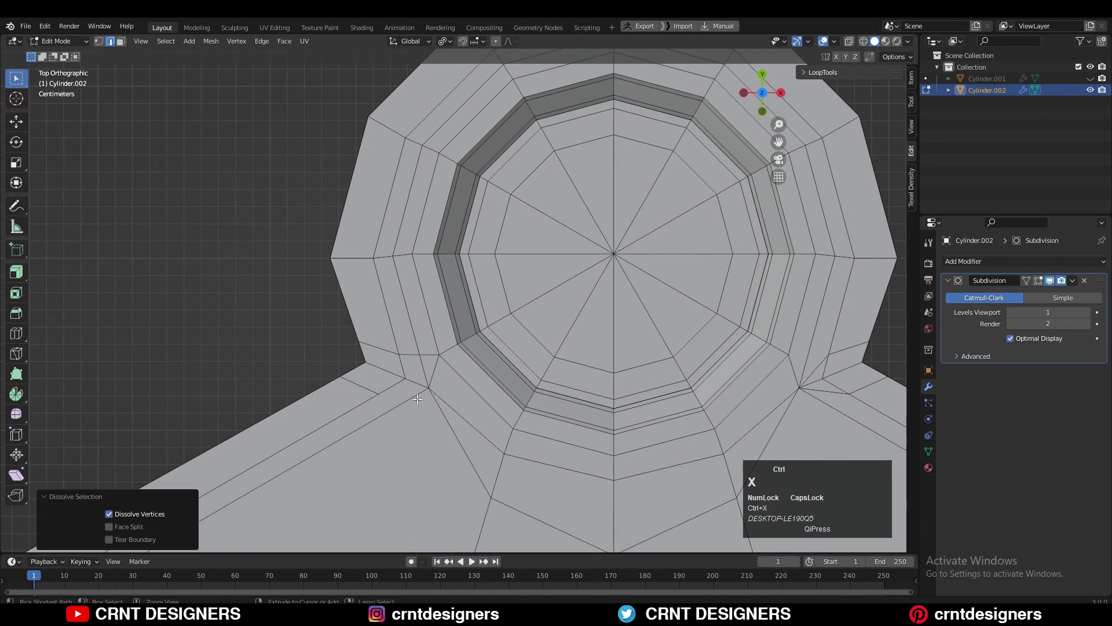
pyautogui.hotkey('ctrl', 'z')
pyautogui.press('1')
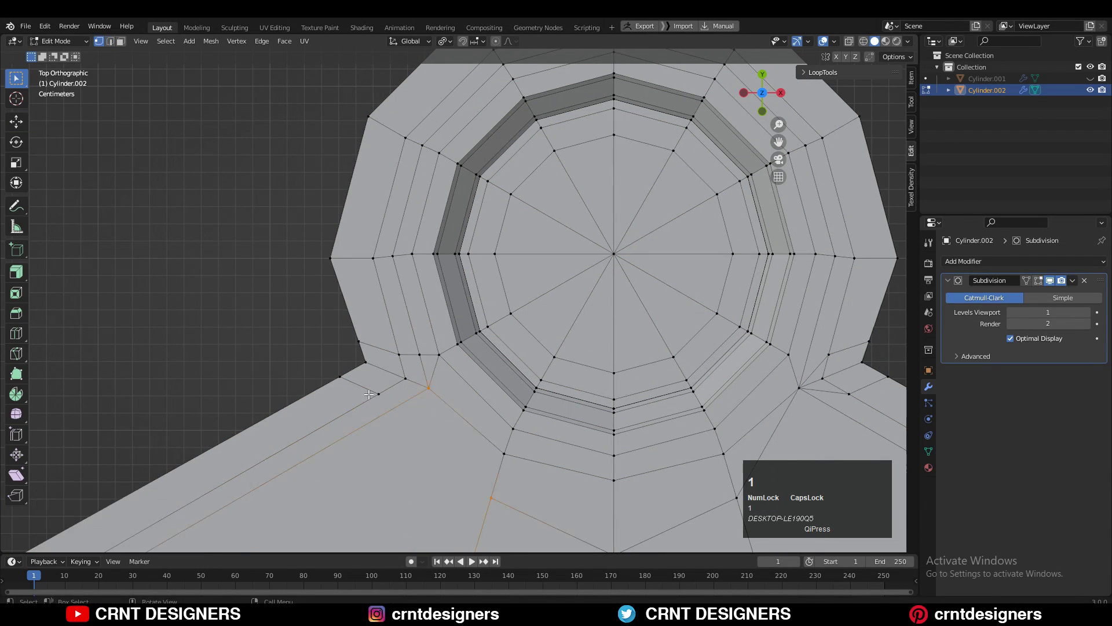
pyautogui.press('j')
pyautogui.scroll(-4, 444, 385)
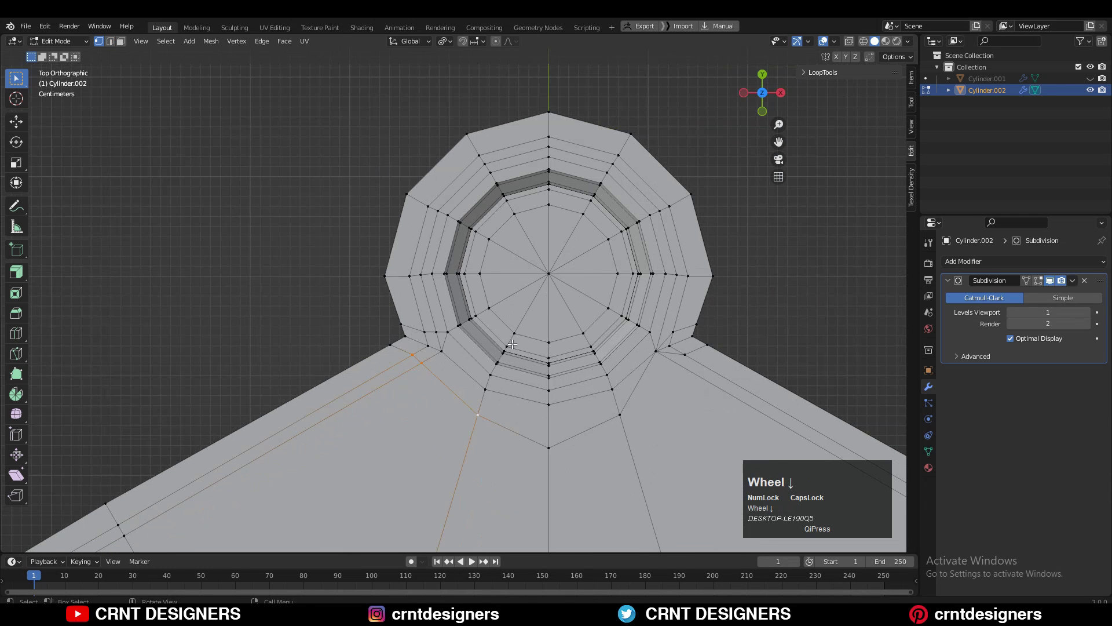
pyautogui.scroll(4, 438, 364)
pyautogui.press('2')
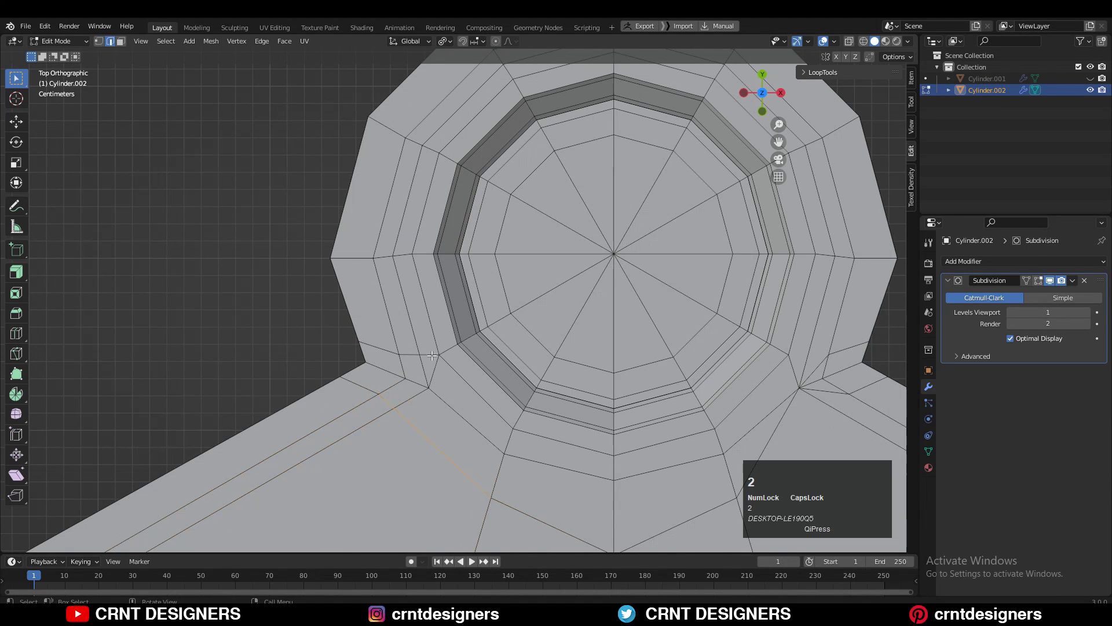
# Compare the corrected column junction in Edit and Object Mode and examine the vertices along the column's outer ring.
pyautogui.press('Tab')
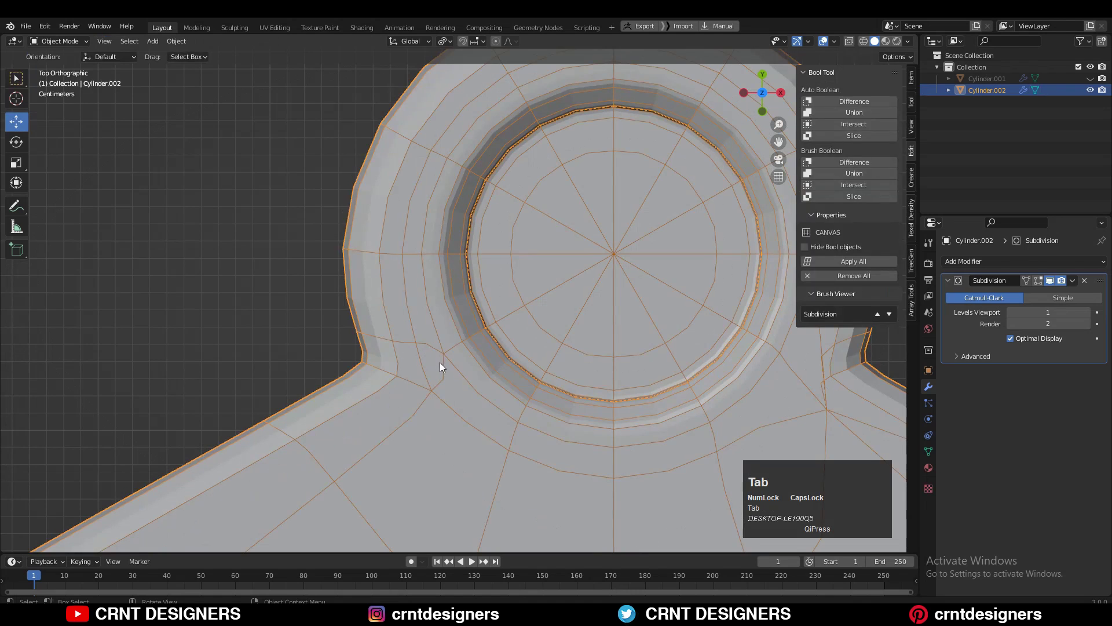
pyautogui.press('Tab')
pyautogui.scroll(-5, 423, 402)
pyautogui.press('Tab')
pyautogui.press('Tab')
pyautogui.press('a')
pyautogui.press('1')
pyautogui.click(472, 381)
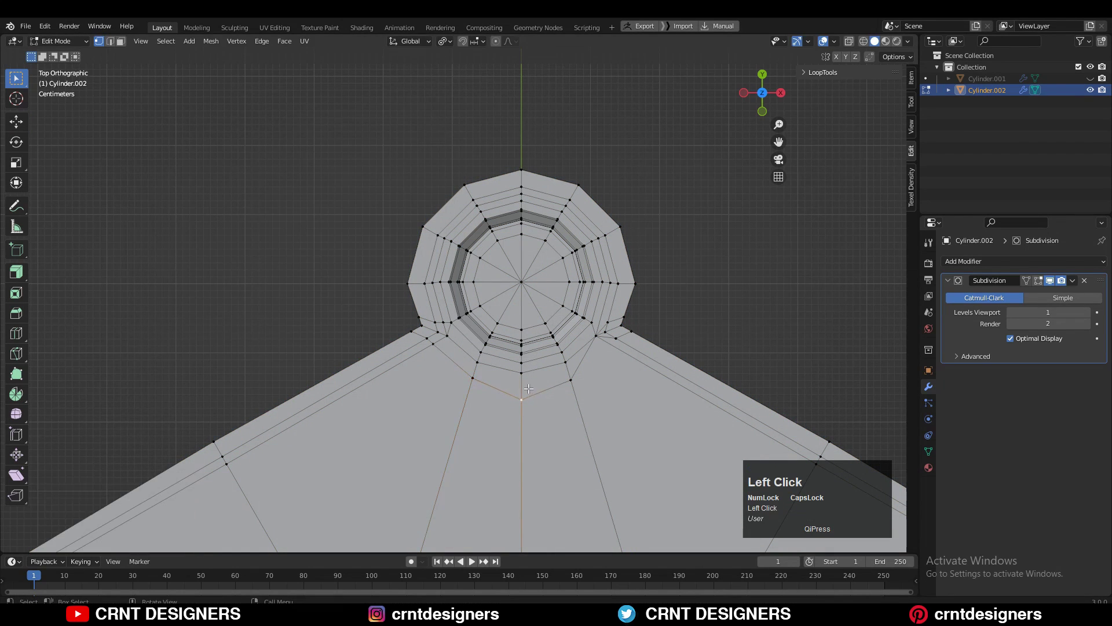
pyautogui.click(542, 348)
pyautogui.scroll(-4, 542, 348)
# Symmetrize the whole mesh and snap all of its vertices to symmetry.
pyautogui.press('a')
pyautogui.click(211, 41)
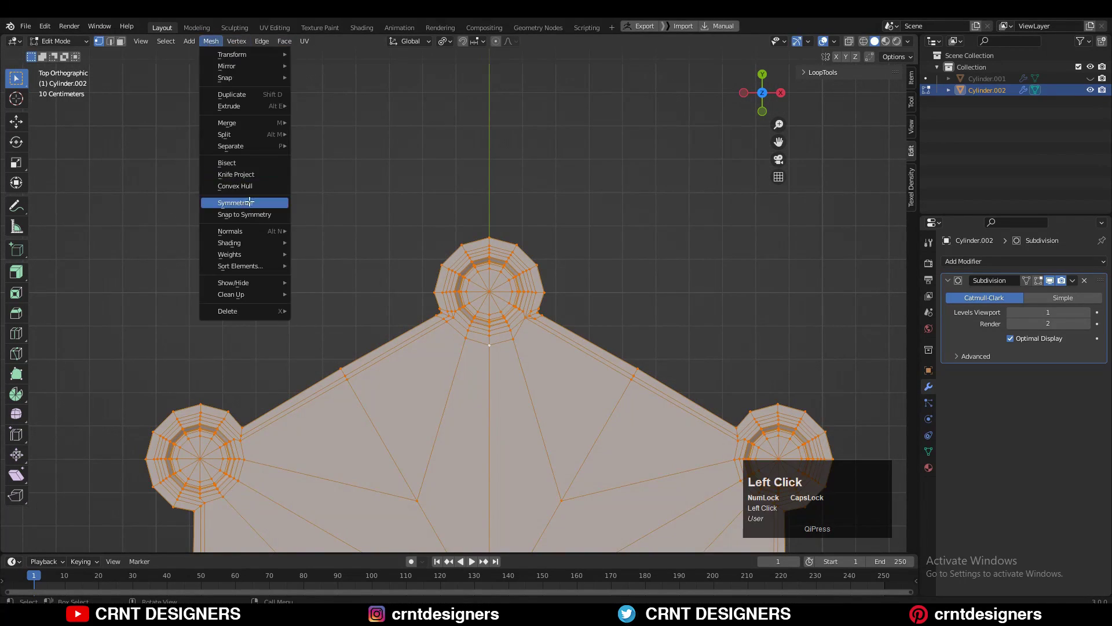
pyautogui.click(250, 200)
pyautogui.click(148, 513)
pyautogui.scroll(1, 496, 296)
pyautogui.press('a')
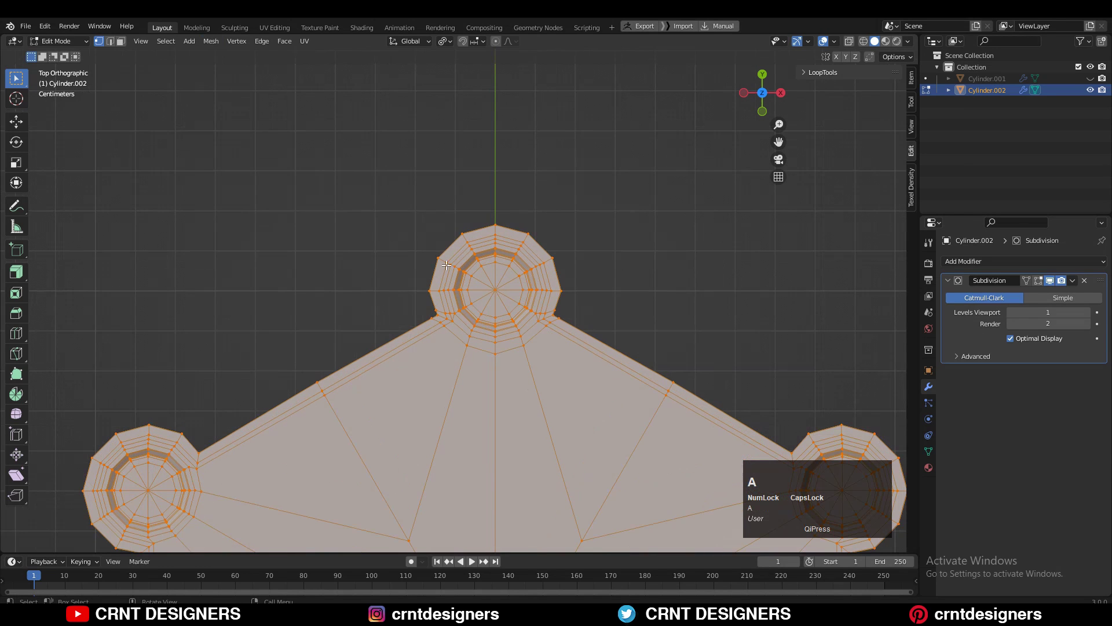
pyautogui.click(229, 41)
pyautogui.click(258, 214)
# Add horizontal supporting loop cuts around the body, including one along the top rim with a slide factor of 0.668.
pyautogui.press('Tab')
pyautogui.scroll(-3, 616, 232)
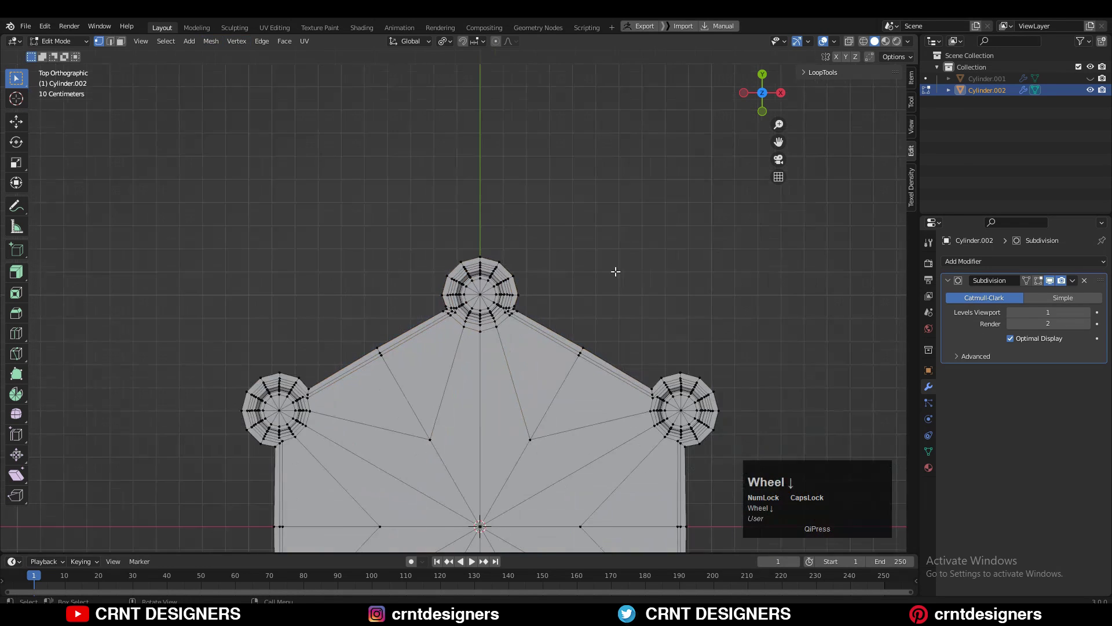
pyautogui.keyDown('shift'); pyautogui.moveTo(614, 375); pyautogui.dragTo(620, 261, button='middle'); pyautogui.keyUp('shift')
pyautogui.press('Tab')
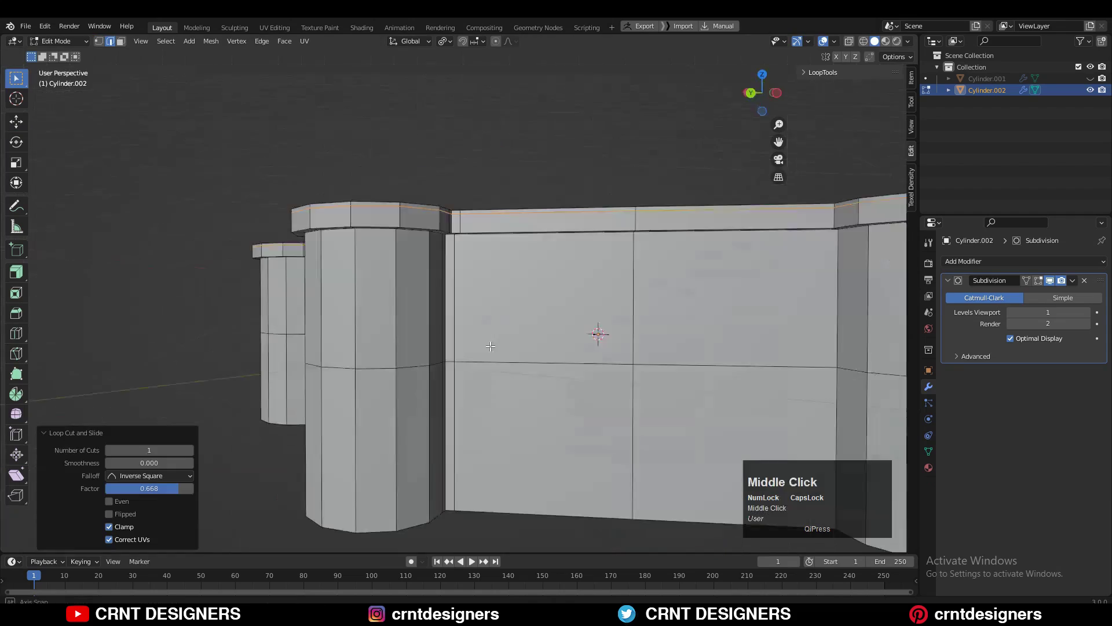
pyautogui.click(438, 307)
pyautogui.click(438, 307)
pyautogui.moveTo(437, 307); pyautogui.dragTo(542, 229, button='middle')
pyautogui.hotkey('ctrl', 'r')
pyautogui.click(537, 225)
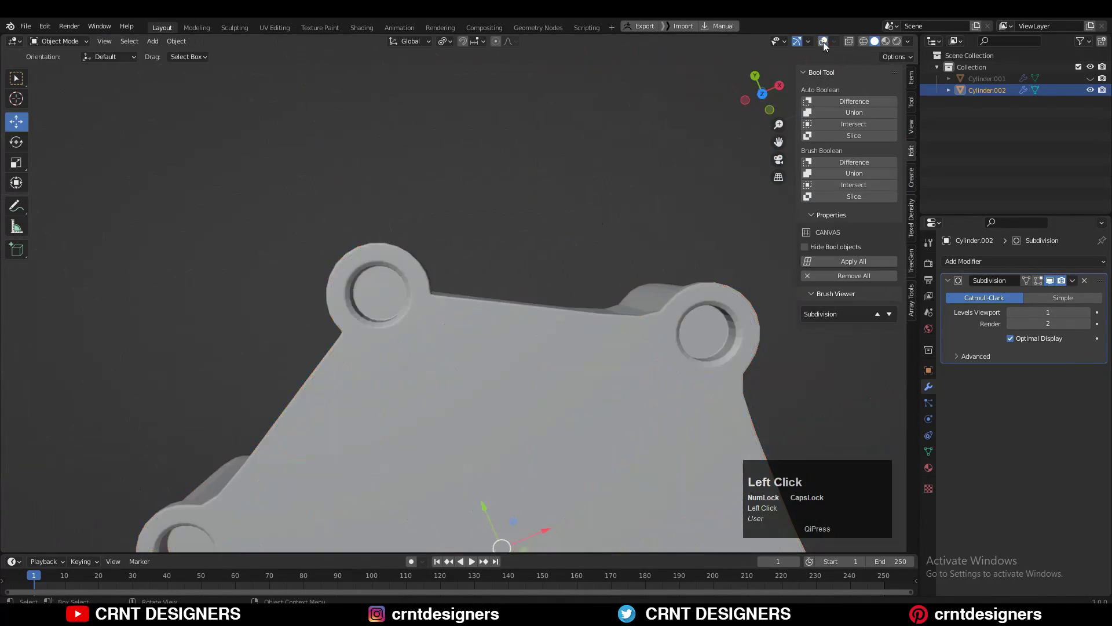
# Add a supporting loop near the body's bottom edge and check the smoothed shading with overlays hidden.
pyautogui.rightClick(468, 253)
pyautogui.click(469, 253)
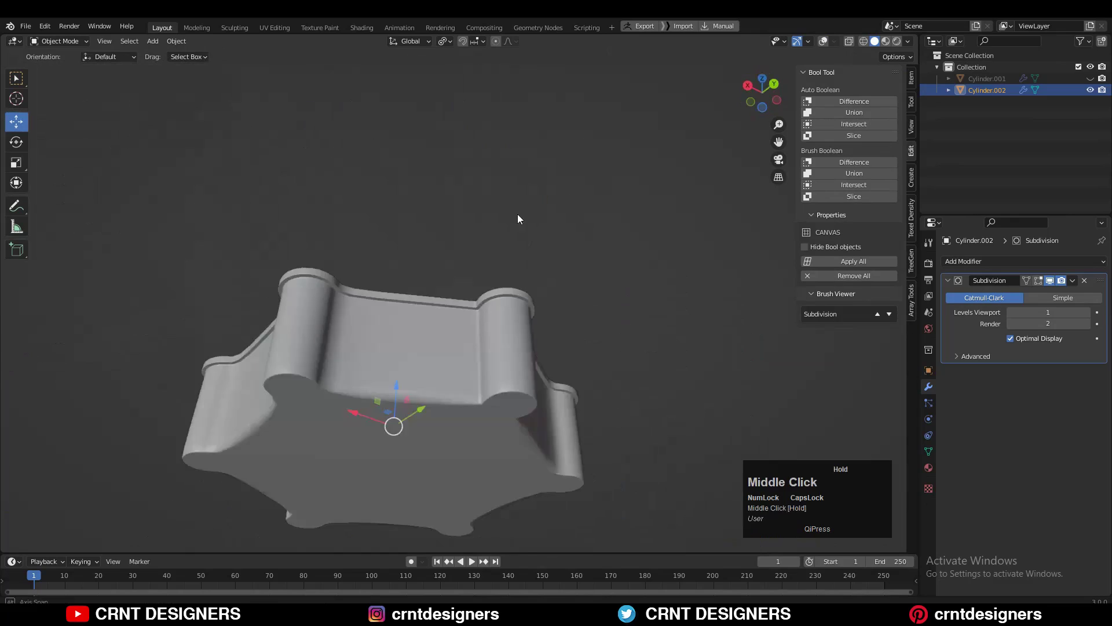
pyautogui.scroll(2, 516, 385)
pyautogui.moveTo(517, 214)
pyautogui.mouseDown(button='middle')
pyautogui.moveTo(516, 384)
pyautogui.moveTo(531, 328)
pyautogui.moveTo(438, 364)
pyautogui.moveTo(480, 209)
pyautogui.moveTo(503, 226)
pyautogui.moveTo(497, 311)
pyautogui.moveTo(509, 271)
pyautogui.moveTo(549, 329)
pyautogui.moveTo(553, 358)
pyautogui.mouseUp(button='middle')
pyautogui.scroll(2, 492, 347)
pyautogui.press('Tab')
pyautogui.press('Tab')
pyautogui.press('Tab')
pyautogui.keyDown('ctrl'); pyautogui.click(553, 359); pyautogui.keyUp('ctrl')
pyautogui.press('Tab')
pyautogui.moveTo(571, 322); pyautogui.dragTo(579, 196, button='middle')
pyautogui.click(823, 40)
pyautogui.moveTo(481, 272); pyautogui.dragTo(452, 347, button='middle')
pyautogui.click(763, 89)
pyautogui.click(823, 41)
# Separate the one-sixth wedge containing the +Y column through the full height into its own object and delete the remaining body.
pyautogui.keyDown('shift'); pyautogui.moveTo(584, 137); pyautogui.dragTo(690, 154, button='middle'); pyautogui.keyUp('shift')
pyautogui.click(533, 281)
pyautogui.scroll(3, 521, 255)
pyautogui.press('Tab')
pyautogui.press('3')
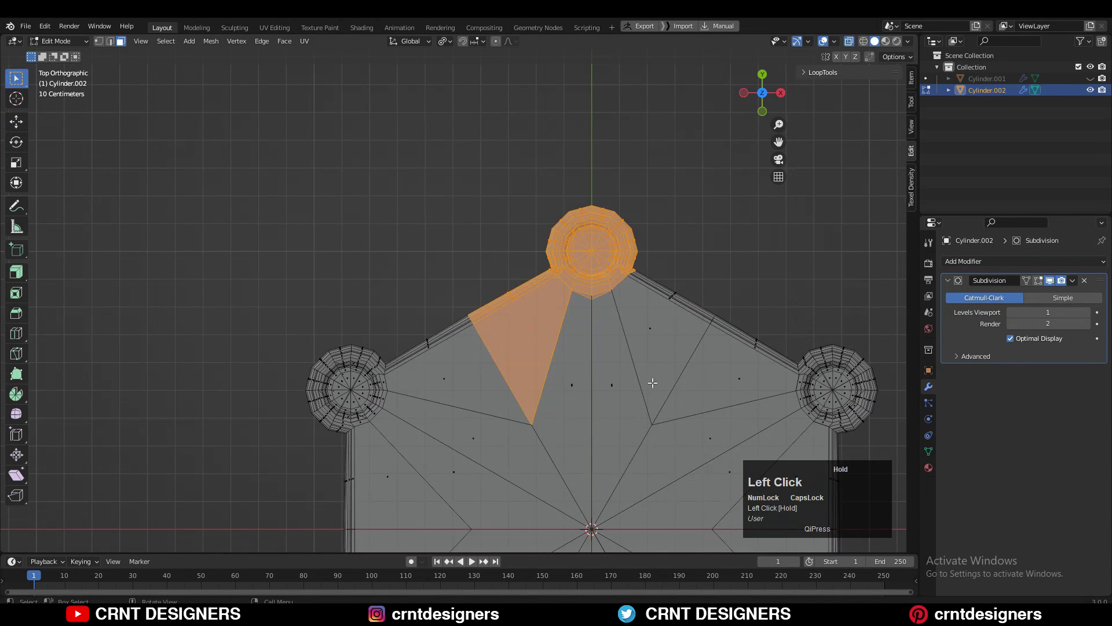
pyautogui.moveTo(646, 373); pyautogui.dragTo(645, 373)
pyautogui.keyDown('shift'); pyautogui.click(576, 380); pyautogui.keyUp('shift')
pyautogui.scroll(-3, 576, 273)
pyautogui.keyDown('shift'); pyautogui.moveTo(576, 273); pyautogui.dragTo(549, 274, button='middle'); pyautogui.keyUp('shift')
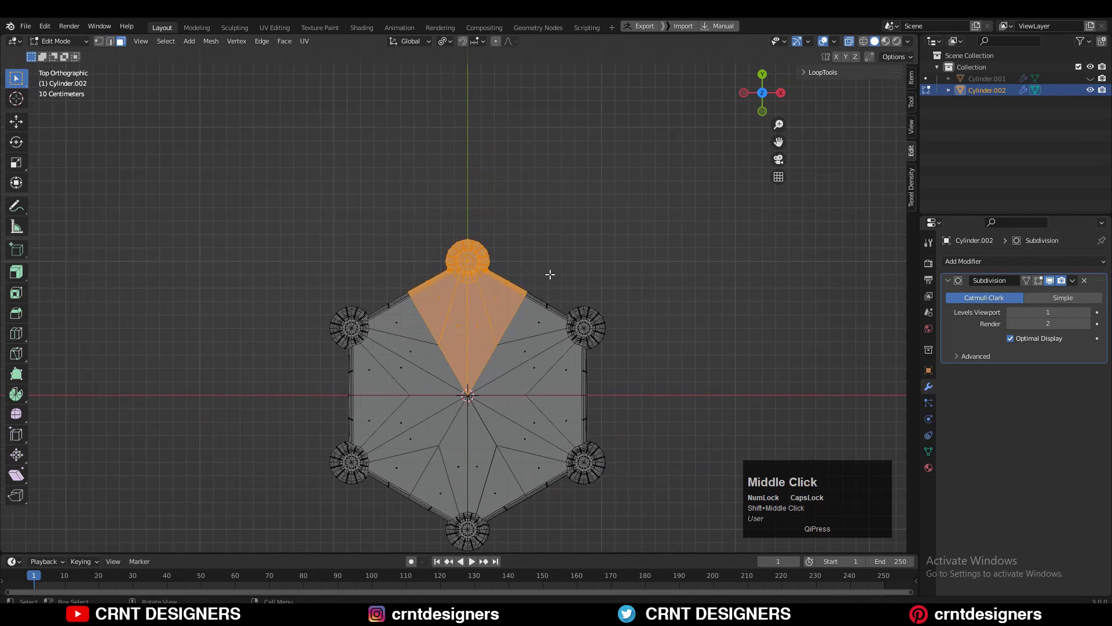
pyautogui.press('Tab')
pyautogui.click(537, 354)
pyautogui.press('x')
pyautogui.click(537, 355)
pyautogui.click(458, 304)
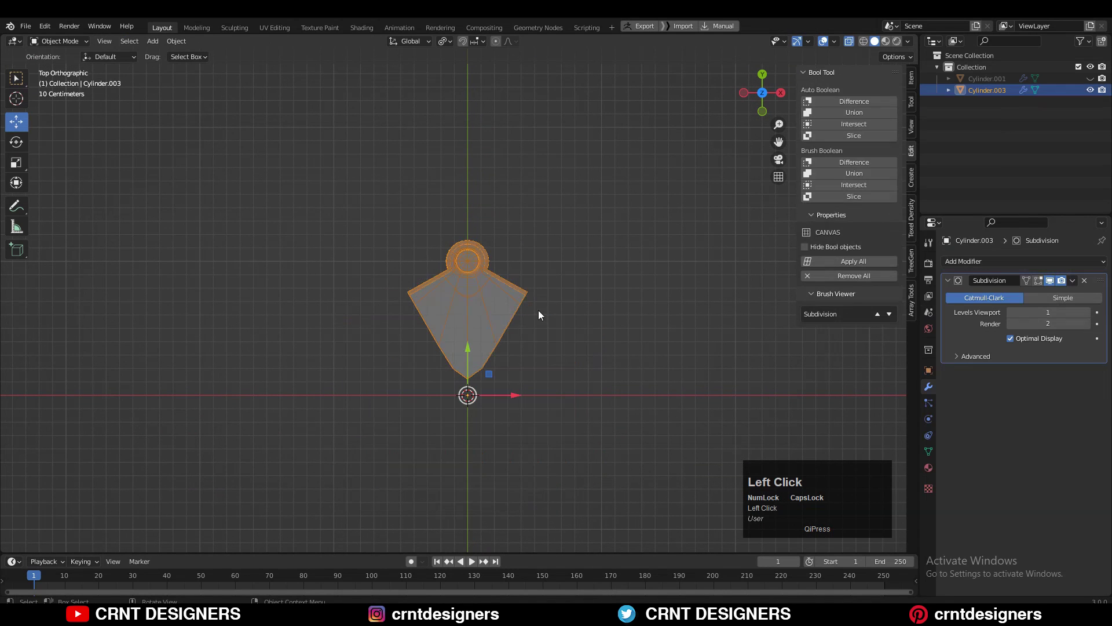
# Duplicate the whole wedge in place and rotate the copy -60° around the 3D cursor.
pyautogui.scroll(2, 509, 289)
pyautogui.press('Tab')
pyautogui.press('a')
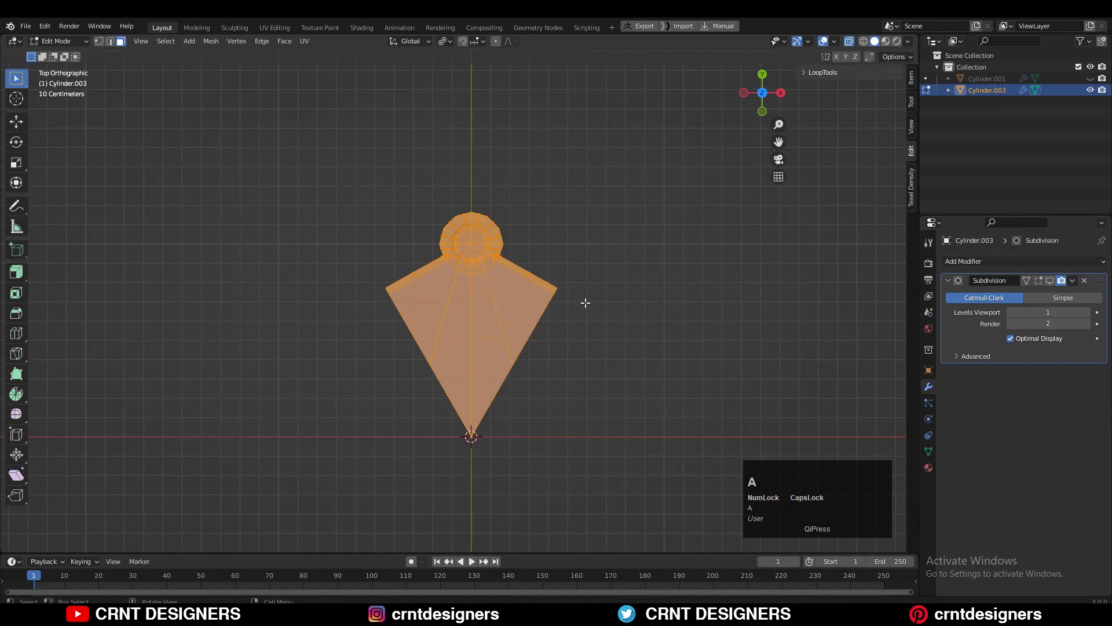
pyautogui.keyDown('shift'); pyautogui.moveTo(608, 246); pyautogui.dragTo(618, 220, button='middle'); pyautogui.keyUp('shift')
pyautogui.hotkey('shift', 'd')
pyautogui.rightClick(621, 224)
pyautogui.press('r')
pyautogui.rightClick(479, 103)
pyautogui.click(454, 68)
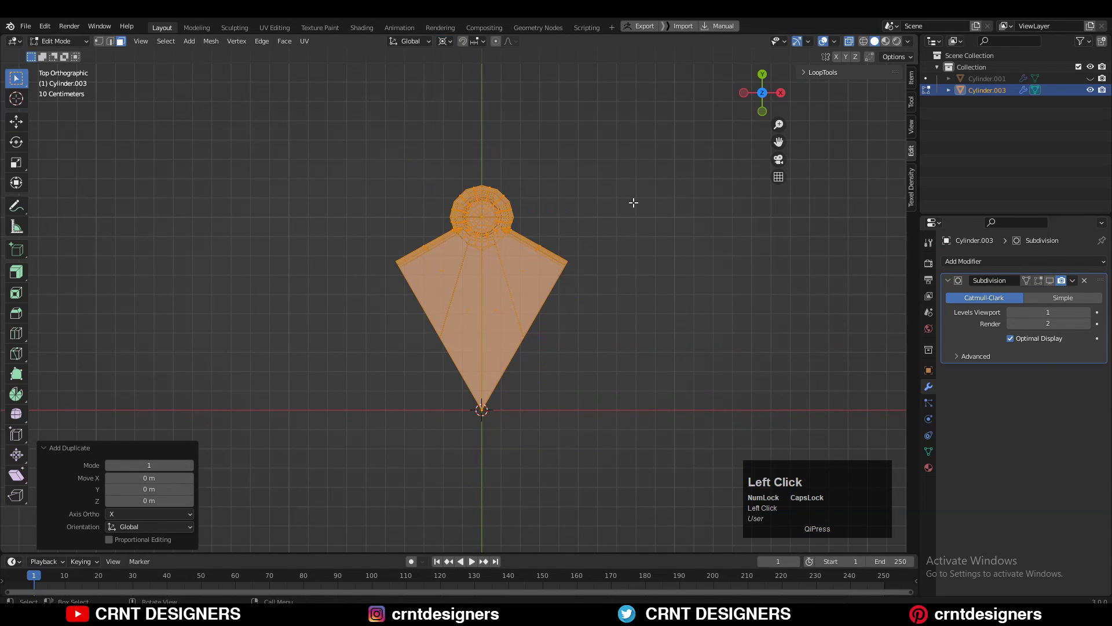
pyautogui.press('r')
pyautogui.click(459, 238)
# Duplicate both wedges in place and rotate the copies -120° around the 3D cursor.
pyautogui.scroll(-3, 459, 239)
pyautogui.keyDown('shift'); pyautogui.moveTo(570, 247); pyautogui.dragTo(572, 241, button='middle'); pyautogui.keyUp('shift')
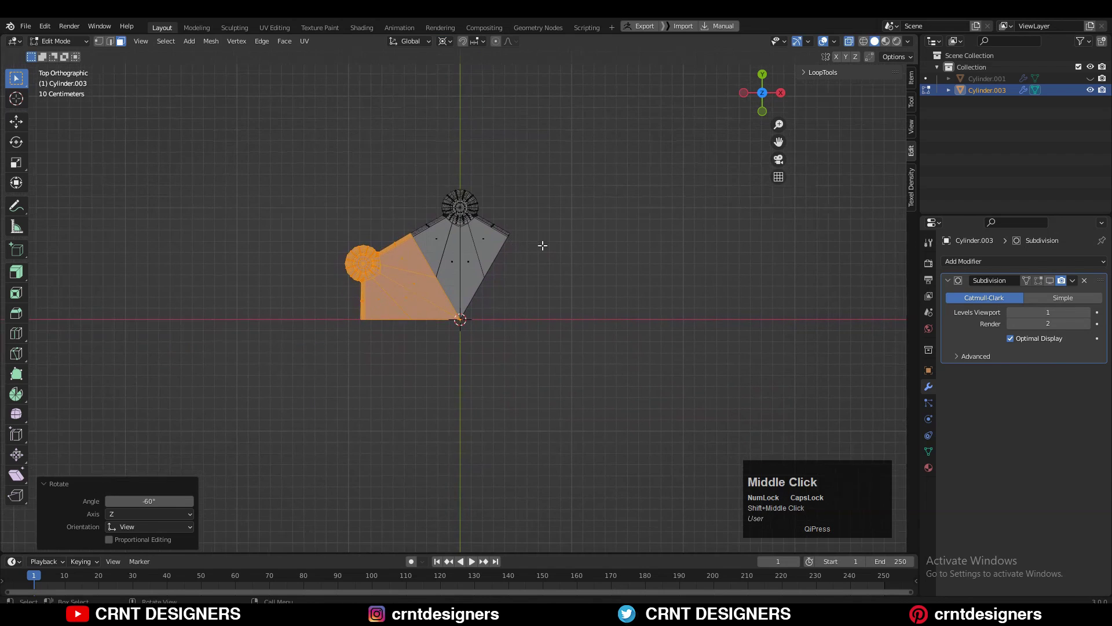
pyautogui.press('a')
pyautogui.rightClick(571, 245)
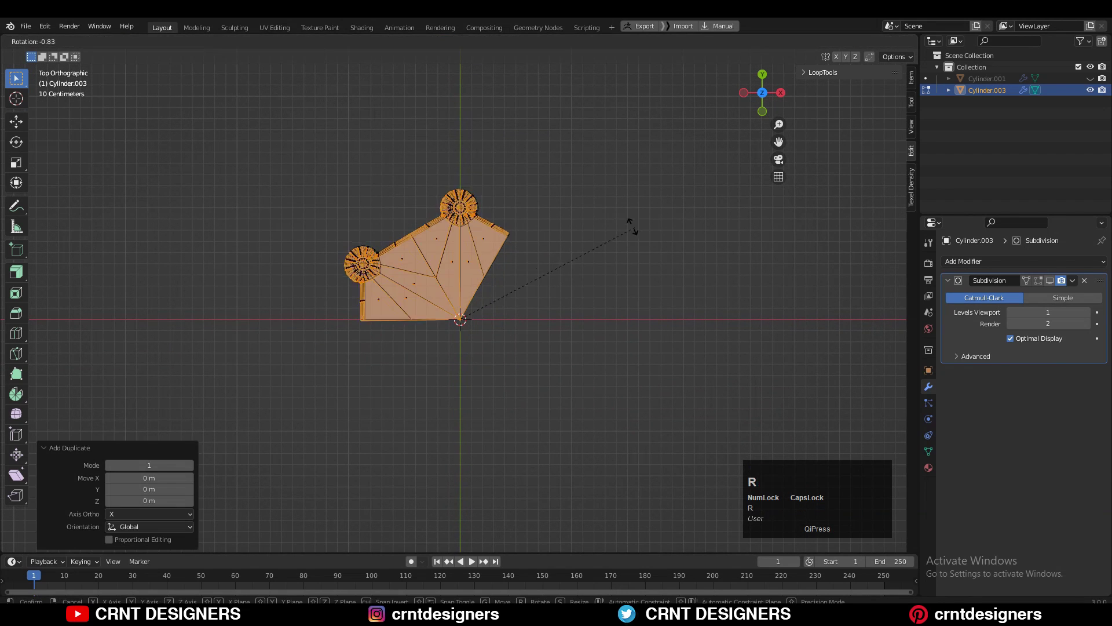
pyautogui.press('r')
pyautogui.keyDown('ctrl'); pyautogui.click(389, 270); pyautogui.keyUp('ctrl')
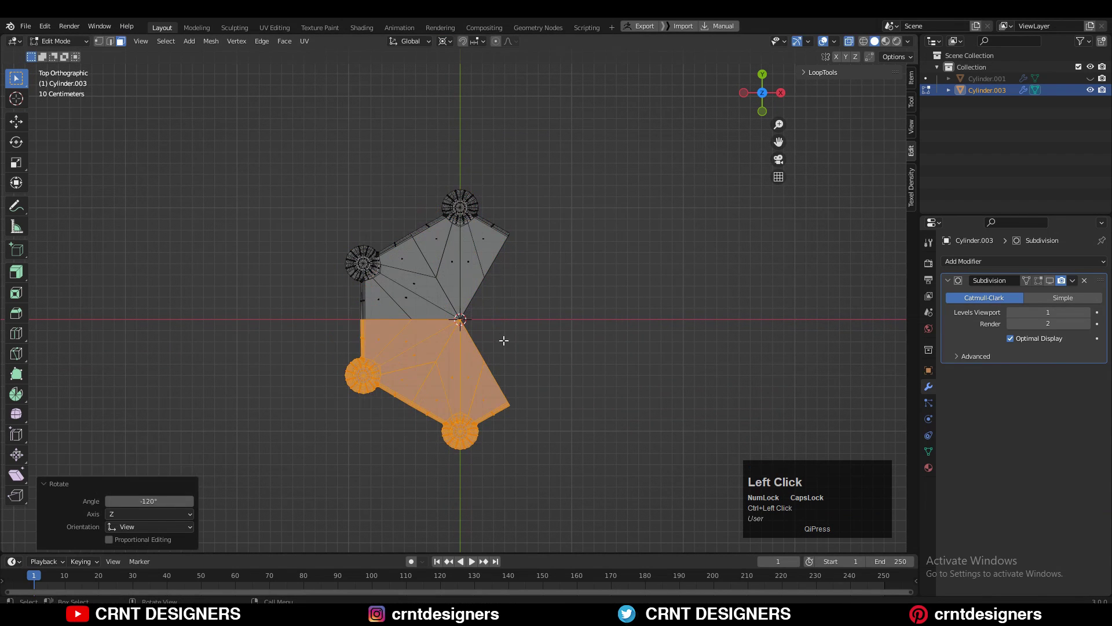
# Duplicate the two newly rotated wedges and turn the copies another -120° to close the hexagon.
pyautogui.hotkey('shift', 'd')
pyautogui.rightClick(585, 231)
pyautogui.press('r')
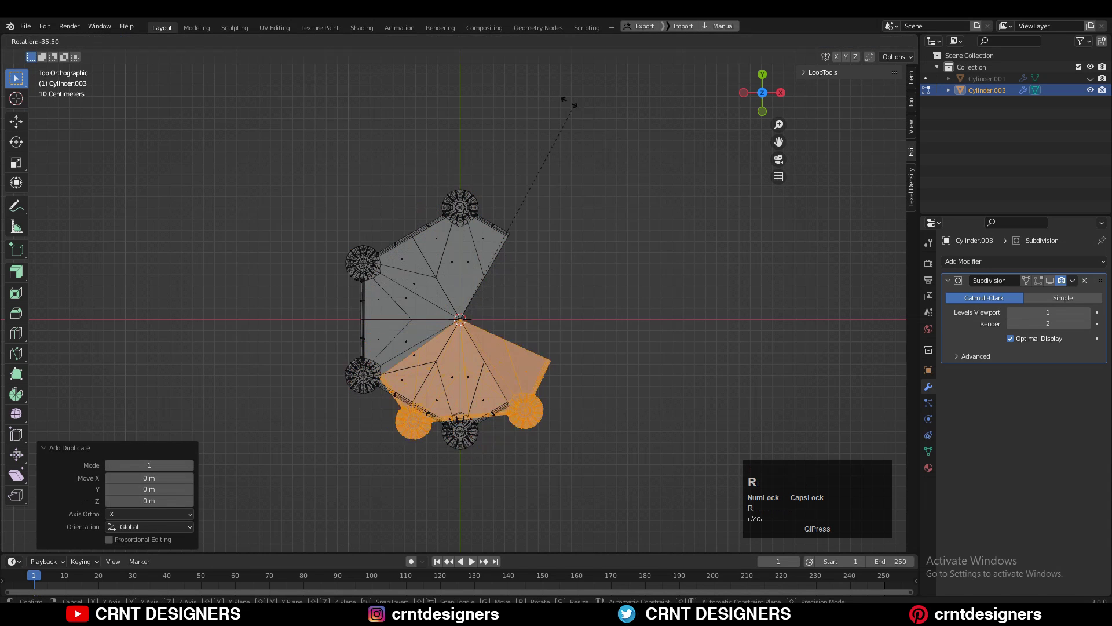
pyautogui.keyDown('ctrl'); pyautogui.click(231, 176); pyautogui.keyUp('ctrl')
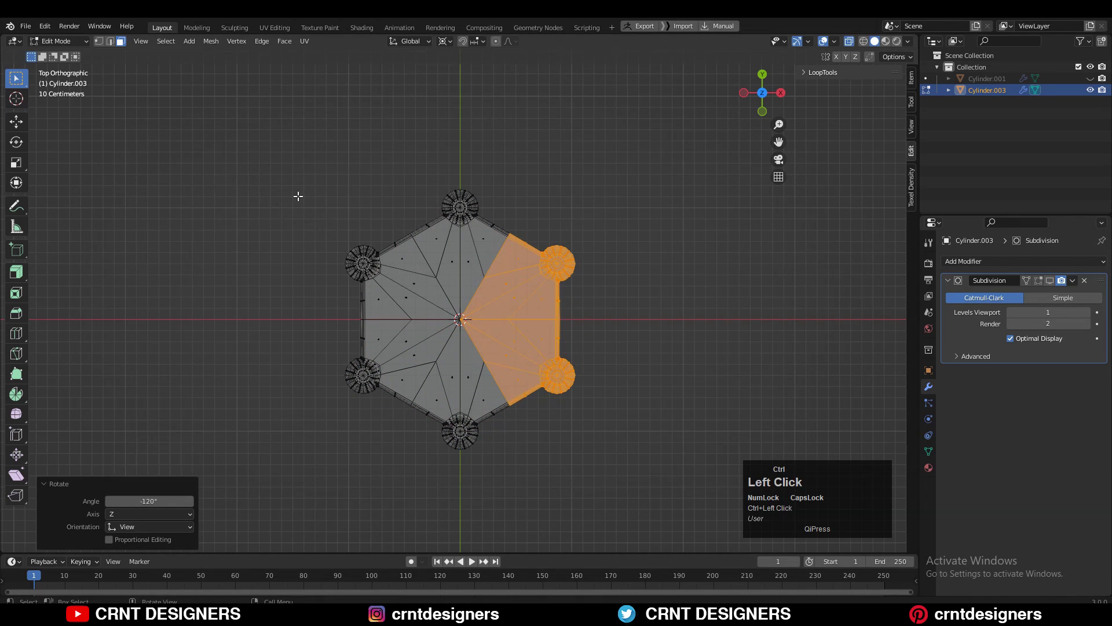
pyautogui.click(668, 224)
# Merge all vertices by distance at 0.0001 m to weld the wedge seams, and turn off X-ray.
pyautogui.press('a')
pyautogui.moveTo(616, 186); pyautogui.dragTo(628, 253, button='middle')
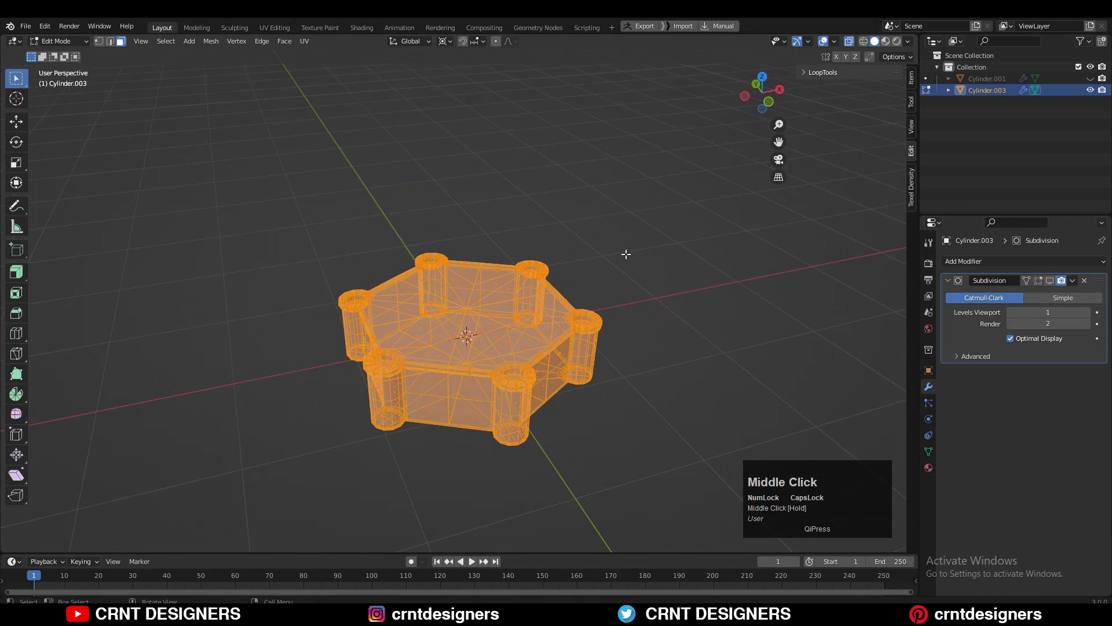
pyautogui.click(580, 297)
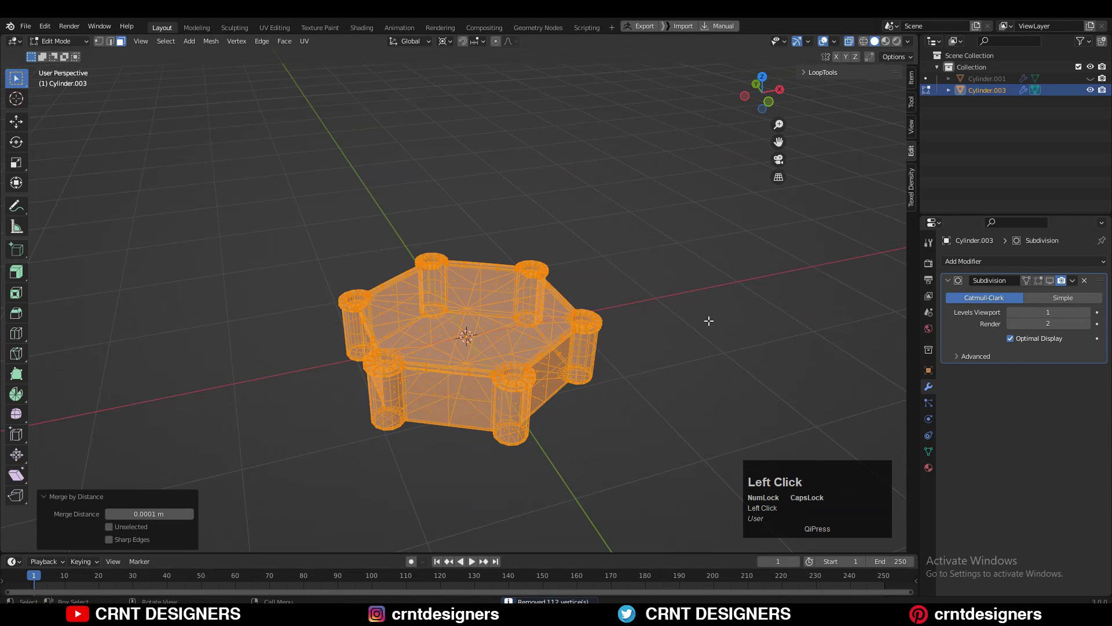
pyautogui.press('Tab')
pyautogui.click(848, 44)
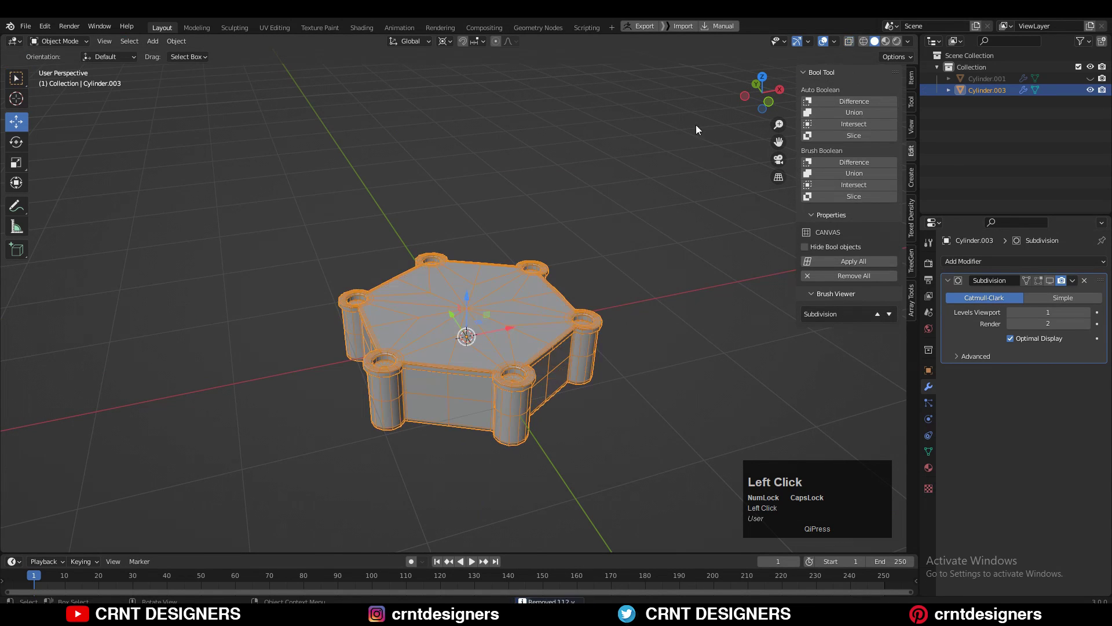
# Turn the Subdivision modifier's viewport display back on and check the smoothed hexagonal body.
pyautogui.moveTo(833, 60); pyautogui.dragTo(825, 313, button='middle')
pyautogui.click(700, 221)
pyautogui.scroll(4, 599, 232)
pyautogui.moveTo(599, 232); pyautogui.dragTo(768, 113, button='middle')
pyautogui.scroll(-3, 497, 272)
pyautogui.scroll(3, 562, 381)
pyautogui.click(518, 388)
pyautogui.press('Tab')
pyautogui.press('Tab')
# Shape the central fan of faces on the body's top into a regular circle with LoopTools Circle.
pyautogui.press('Tab')
pyautogui.click(768, 110)
pyautogui.keyDown('shift'); pyautogui.moveTo(619, 230); pyautogui.dragTo(602, 249, button='middle'); pyautogui.keyUp('shift')
pyautogui.rightClick(446, 288)
pyautogui.moveTo(452, 287)
pyautogui.click(562, 299)
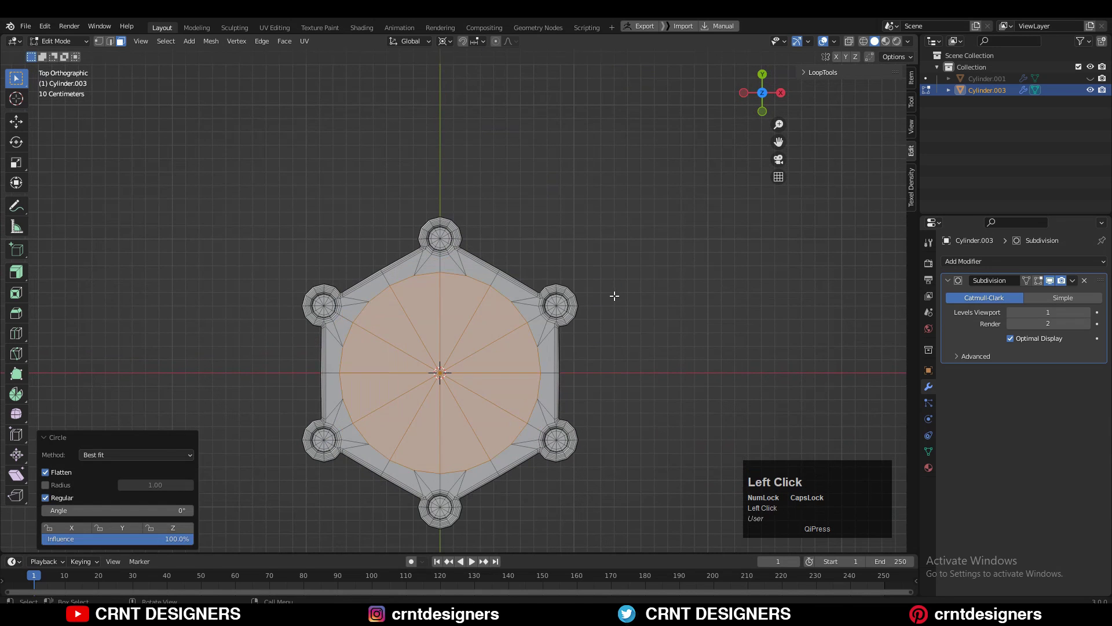
# Set the transform pivot to Individual Origins and try scaling the circular faces to 0.7.
pyautogui.press('s')
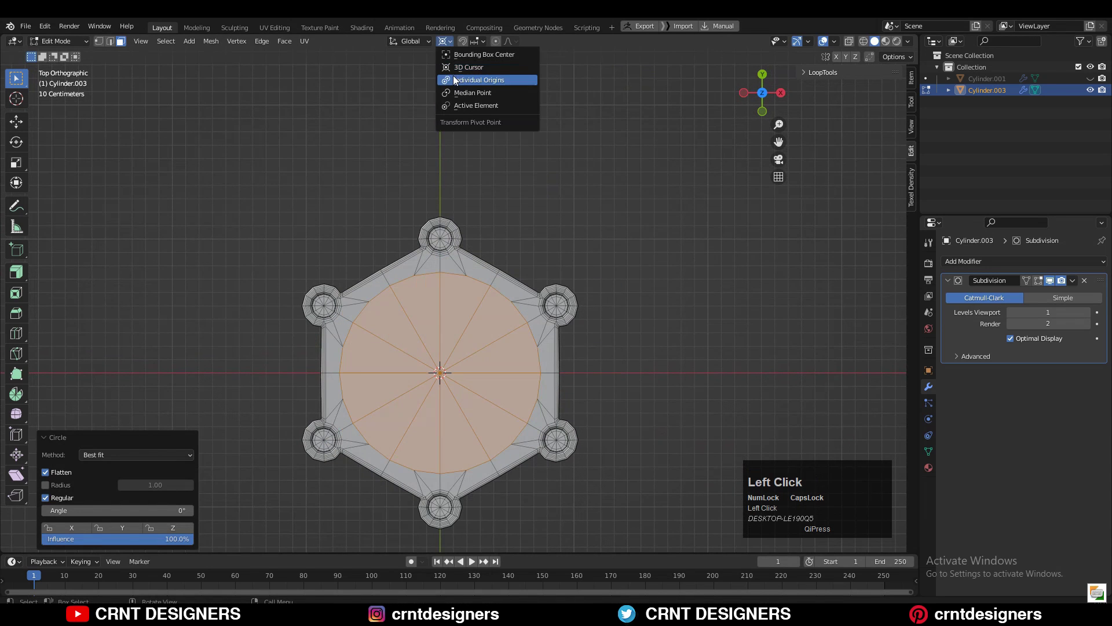
pyautogui.click(464, 80)
pyautogui.press('s')
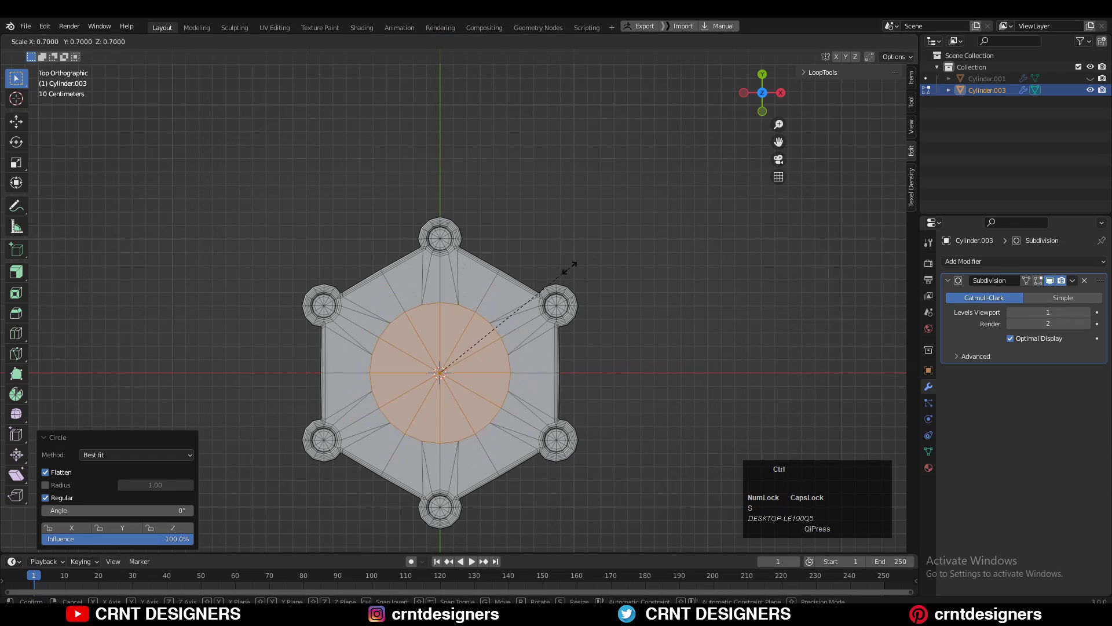
pyautogui.click(570, 269)
pyautogui.scroll(3, 588, 258)
pyautogui.press('z')
# Inset the circular faces on the top by about 0.31 m.
pyautogui.keyDown('shift'); pyautogui.moveTo(546, 299); pyautogui.dragTo(555, 291, button='middle'); pyautogui.keyUp('shift')
pyautogui.press('i')
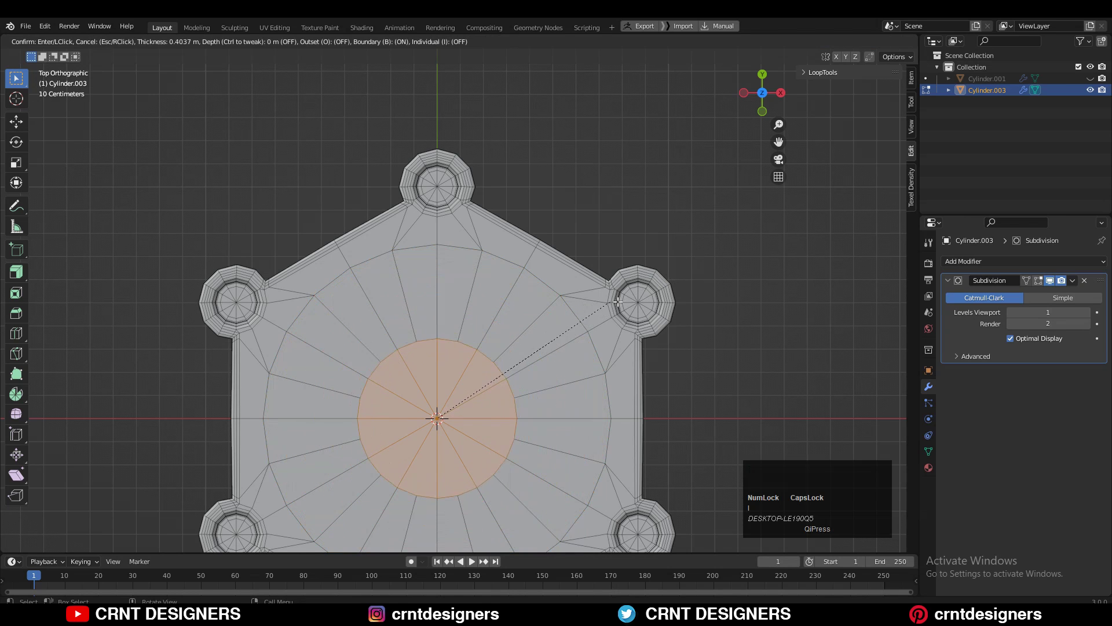
pyautogui.click(703, 283)
pyautogui.scroll(-3, 460, 293)
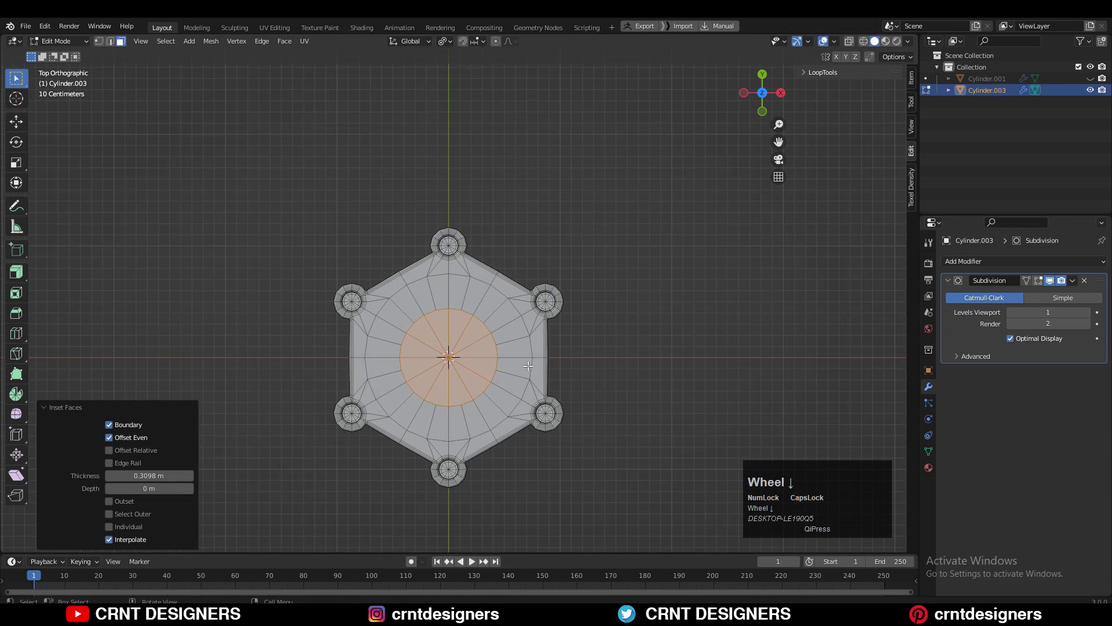
# Scale the inset circular faces at the centre of the top to 1.049.
pyautogui.keyDown('shift'); pyautogui.moveTo(316, 352); pyautogui.dragTo(465, 294, button='middle'); pyautogui.keyUp('shift')
pyautogui.scroll(2, 465, 293)
pyautogui.click(506, 362)
pyautogui.scroll(4, 493, 337)
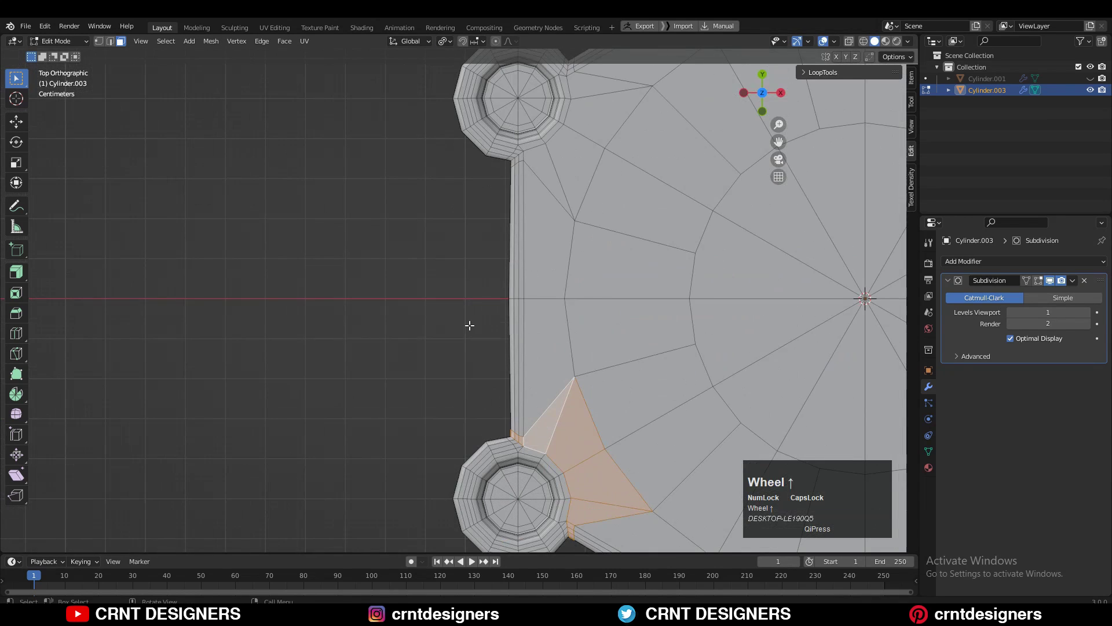
pyautogui.scroll(-7, 415, 304)
pyautogui.click(409, 308)
pyautogui.scroll(-1, 608, 283)
pyautogui.moveTo(531, 313); pyautogui.dragTo(550, 280, button='middle')
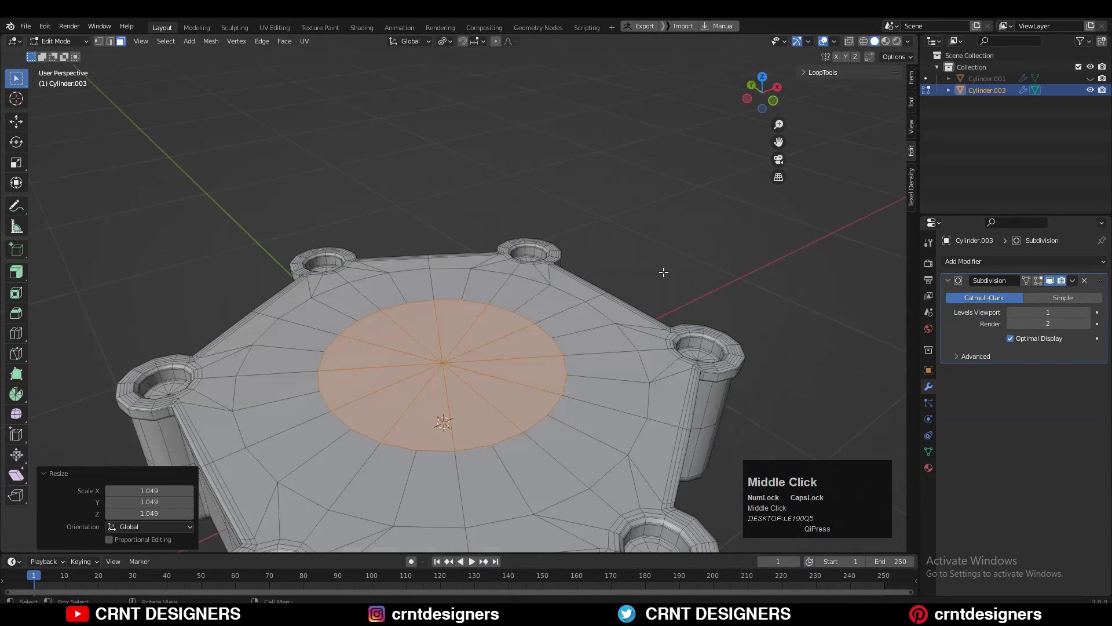
# Extrude the inner circular faces upward into a raised boss and bevel its edges with added segments.
pyautogui.press('e')
pyautogui.click(442, 422)
pyautogui.press('KP_1')
pyautogui.hotkey('ctrl', 'b')
pyautogui.scroll(2, 562, 228)
pyautogui.click(561, 229)
pyautogui.moveTo(561, 228); pyautogui.dragTo(625, 288, button='middle')
pyautogui.scroll(-3, 625, 288)
pyautogui.press('Tab')
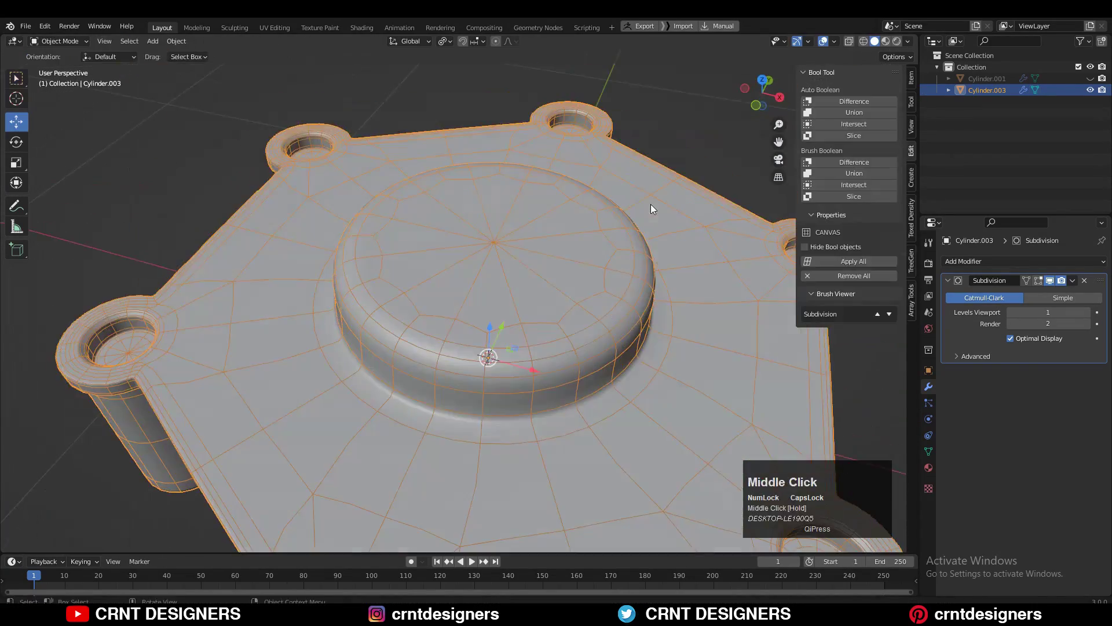